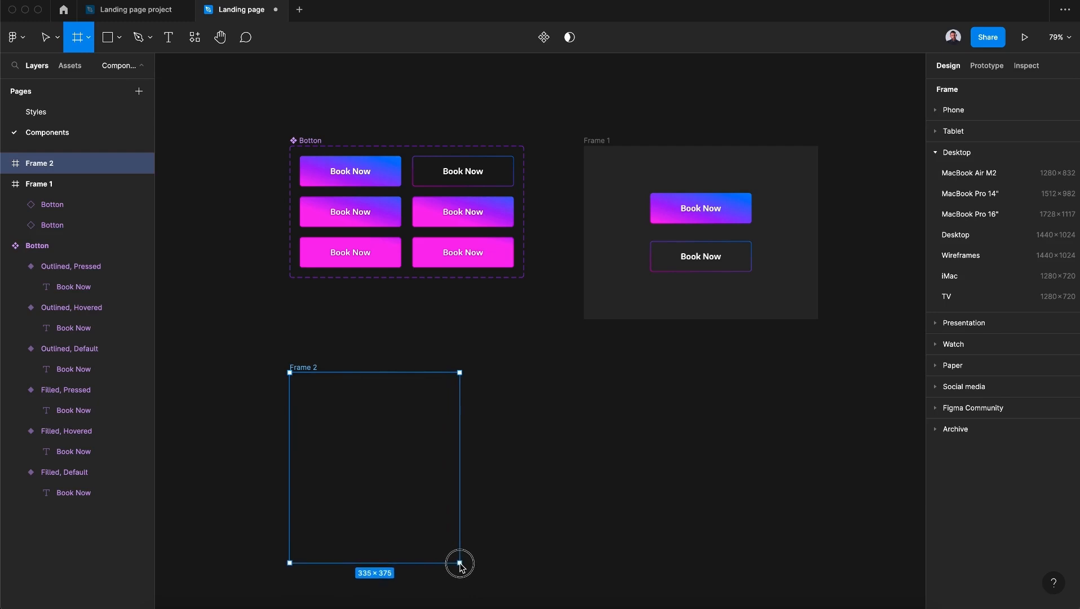
# - Set the new Frame 2 to a width of 300 and a height of 300
pyautogui.click(965, 163)
pyautogui.write('300')
pyautogui.press('Tab')
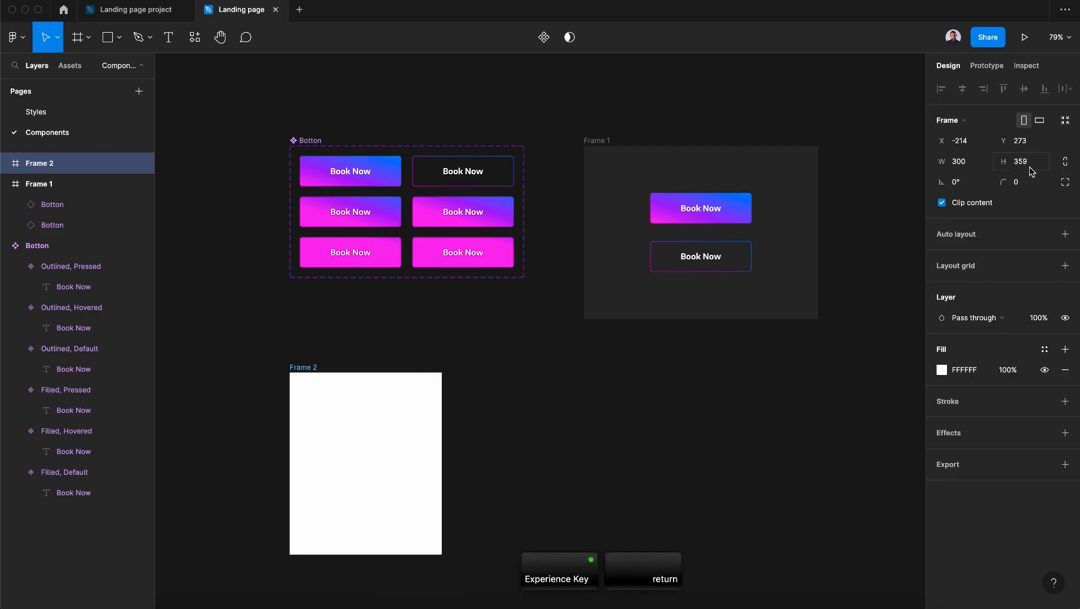
pyautogui.write('300')
pyautogui.press('Return')
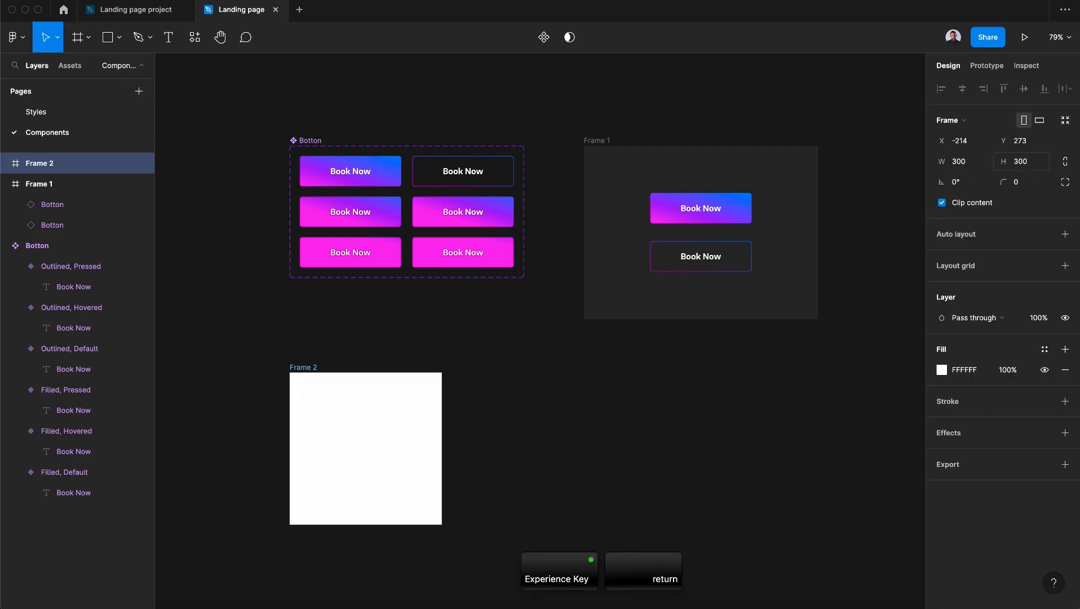
# - Give Frame 2 a corner radius of 5 and fill it with the "secondary color 2" color style
pyautogui.scroll(-4, 569, 395)
pyautogui.hscroll(-2, 569, 395)
pyautogui.click(1024, 182)
pyautogui.write('5')
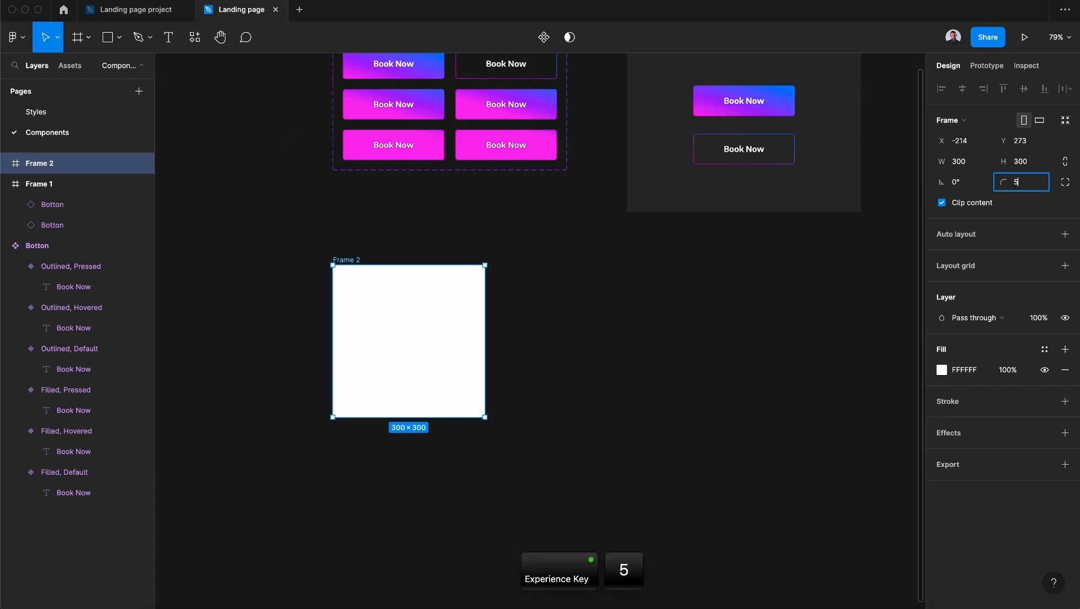
pyautogui.press('Return')
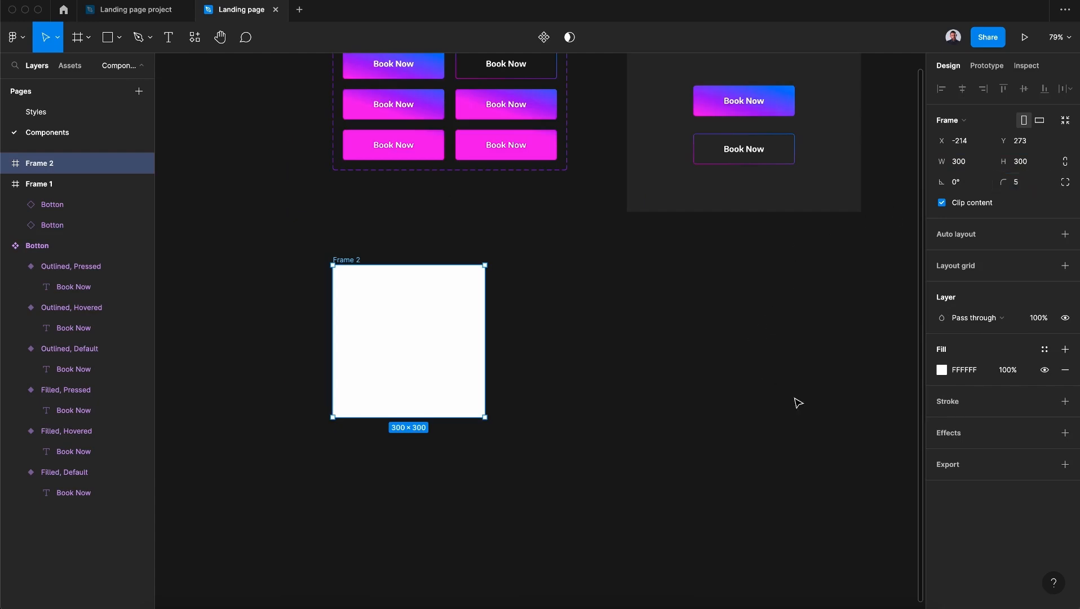
pyautogui.click(1045, 349)
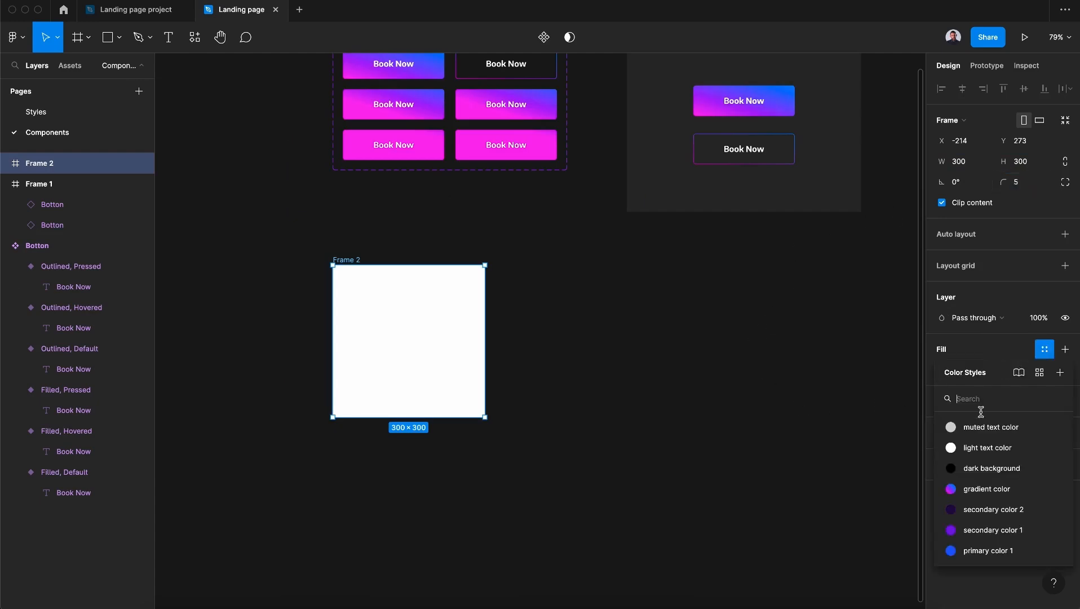
pyautogui.click(1006, 512)
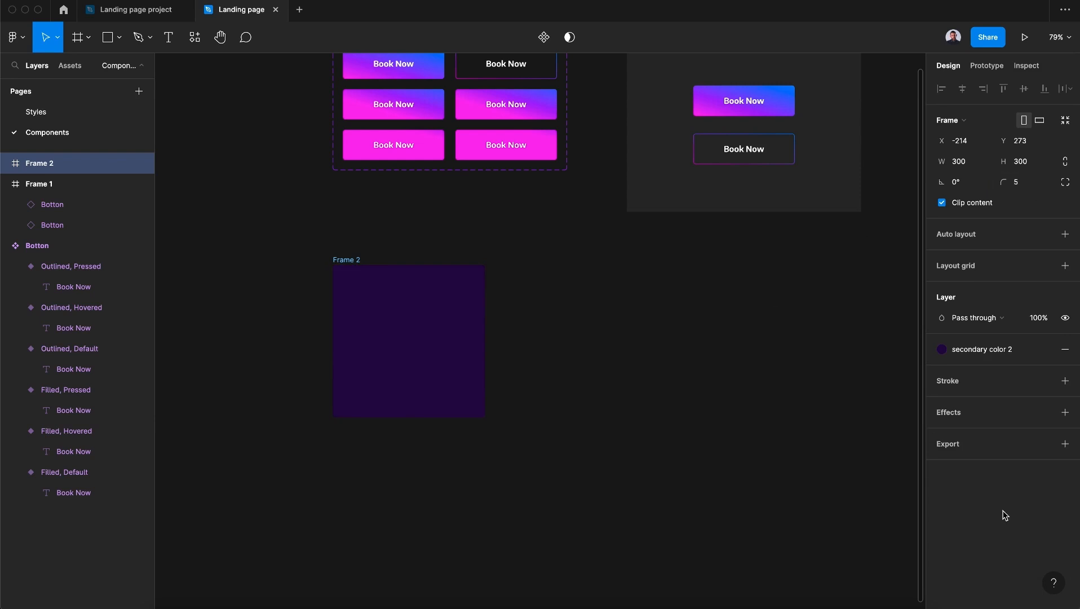
# - Find the Iconify plugin among the plugins and run it
pyautogui.click(189, 48)
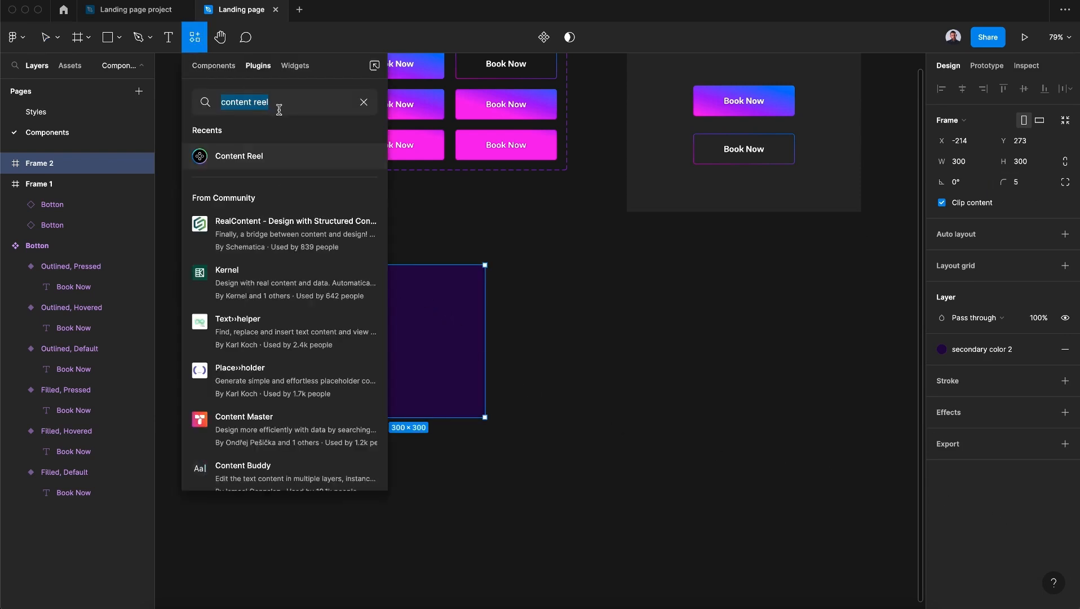
pyautogui.click(365, 103)
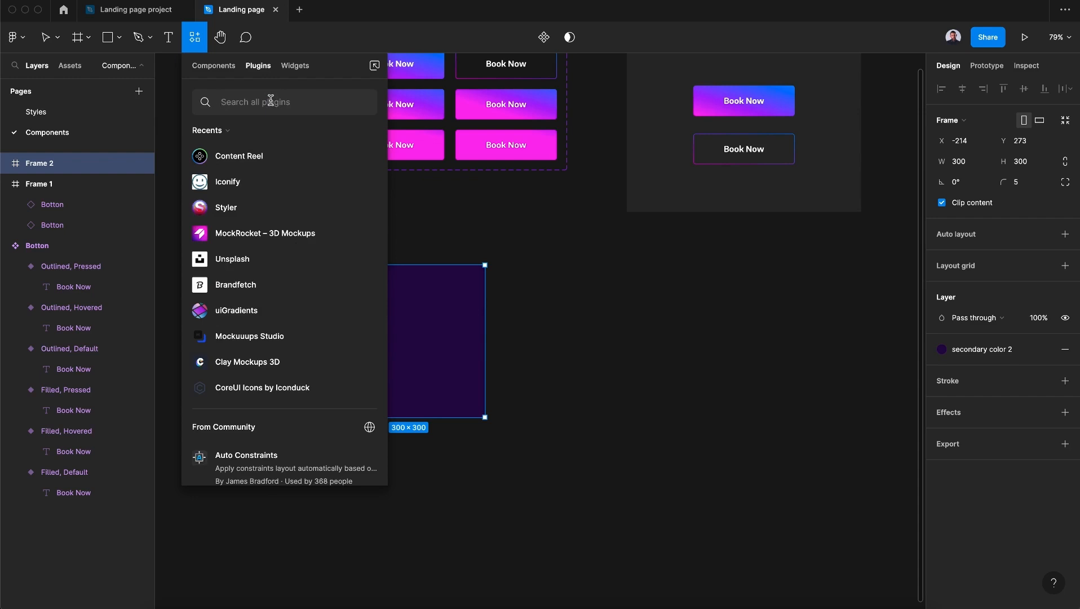
pyautogui.write('iconi')
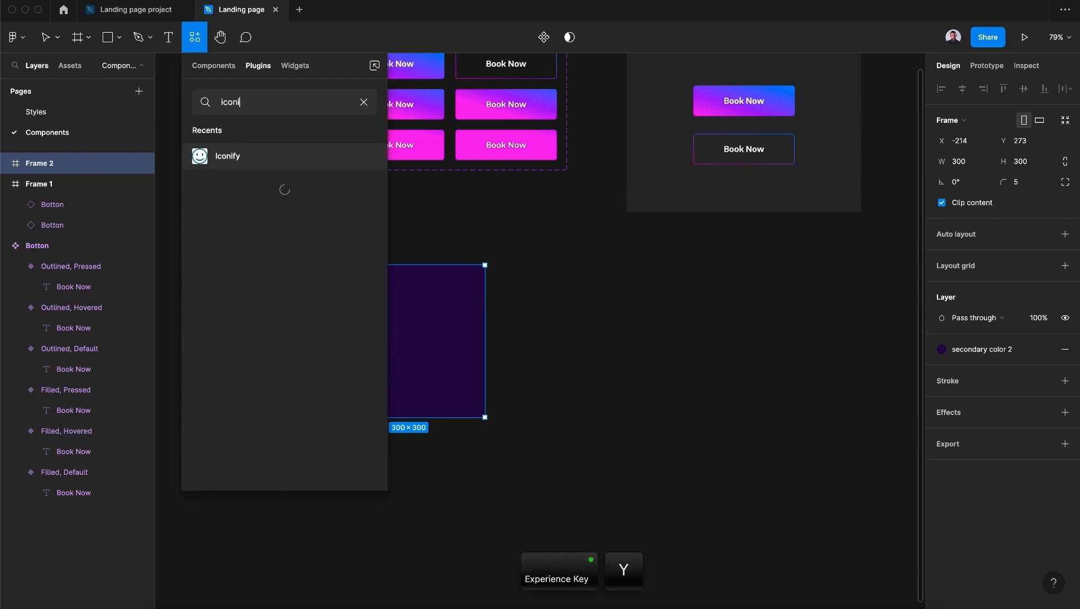
pyautogui.write('fy')
pyautogui.click(366, 159)
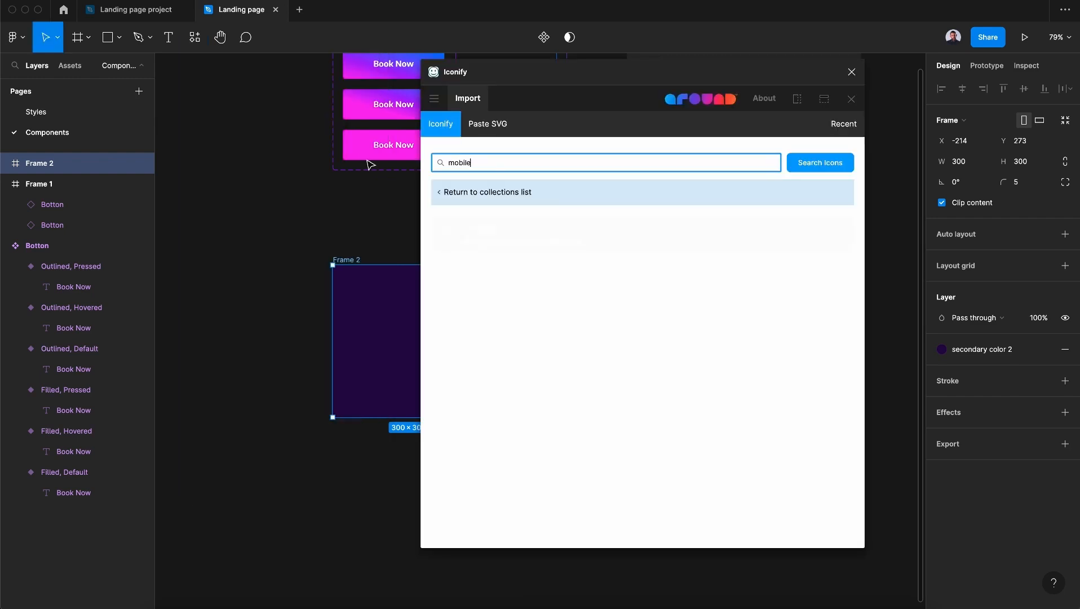
# - Search Iconify for "dashboard" and place the humbleicons:dashboard icon on the canvas above Frame 2
pyautogui.press('super+a')
pyautogui.write('das')
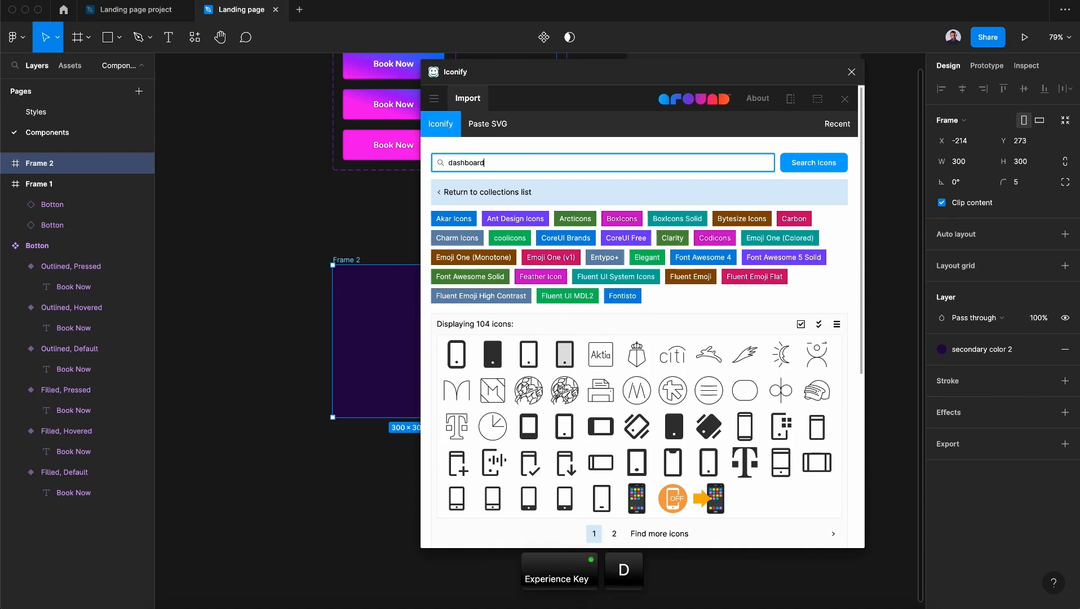
pyautogui.press('Return')
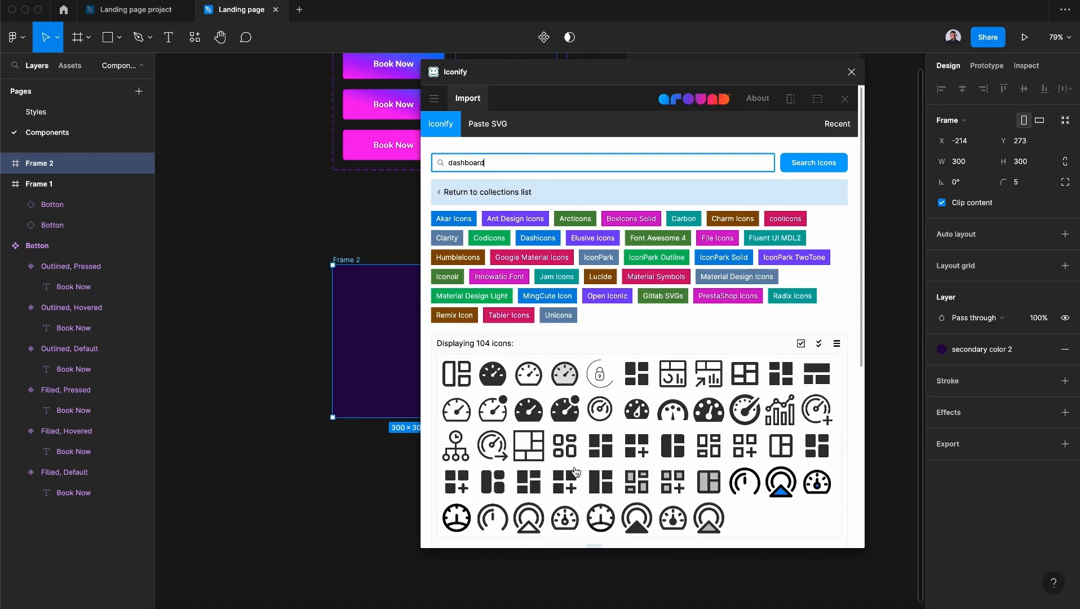
pyautogui.moveTo(565, 445); pyautogui.dragTo(291, 232)
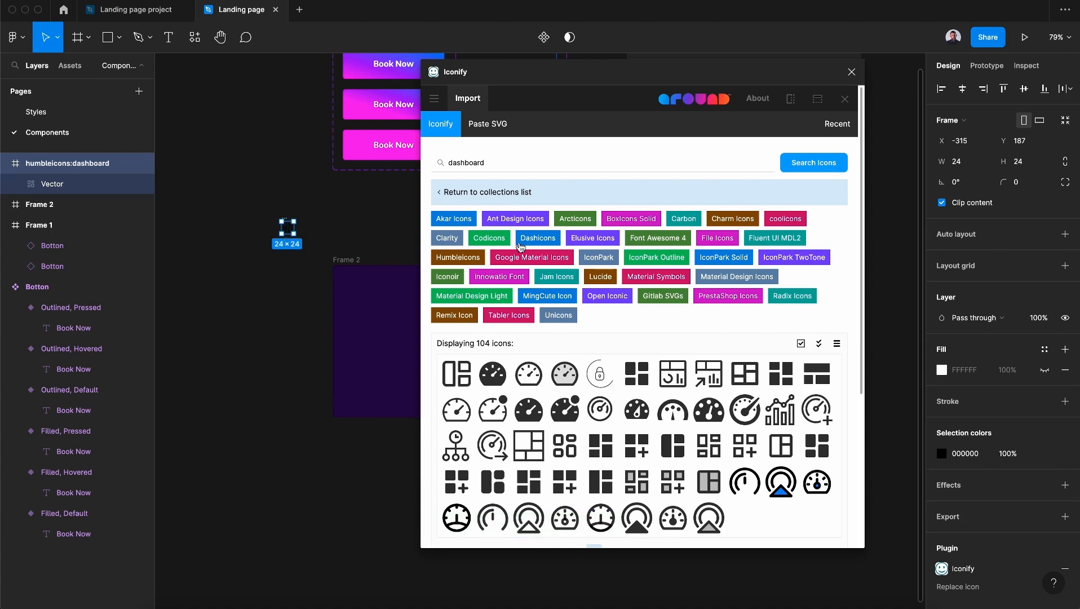
# - Search Iconify for "mobile" and place the carbon:application-mobile icon beside the dashboard icon
pyautogui.click(567, 162)
pyautogui.press('BackSpace')
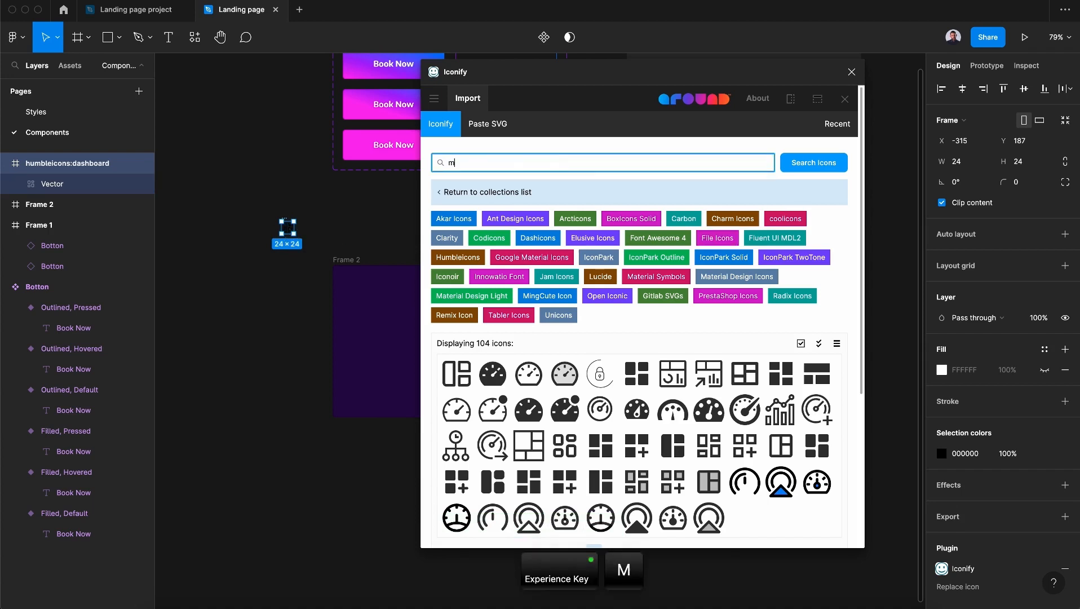
pyautogui.press('Return')
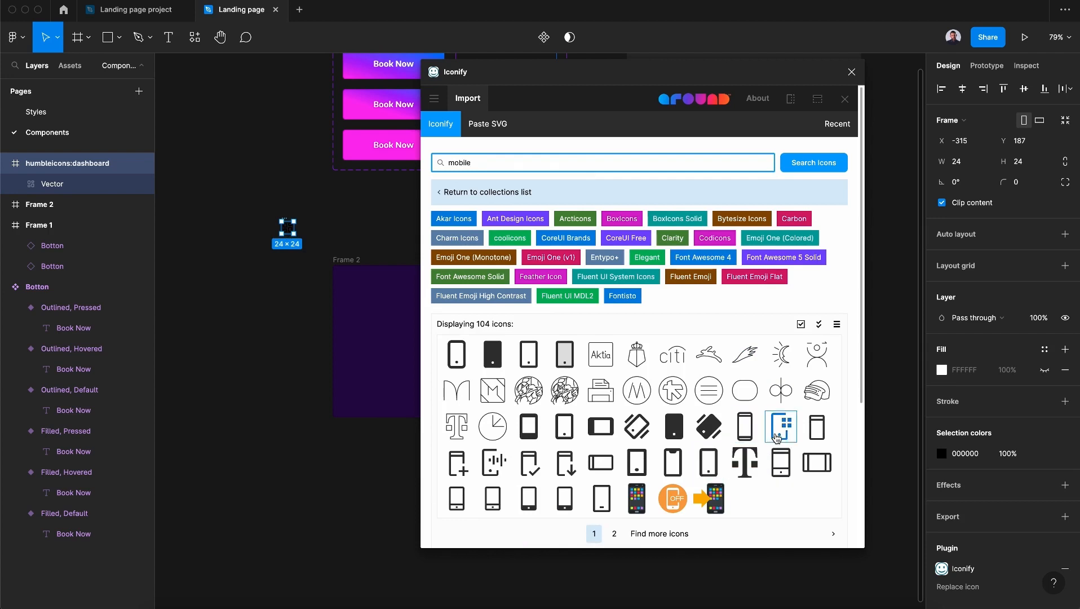
pyautogui.moveTo(786, 434); pyautogui.dragTo(332, 231)
# - Search Iconify for "user" and look through the first two result pages for a suitable icon
pyautogui.doubleClick(585, 159)
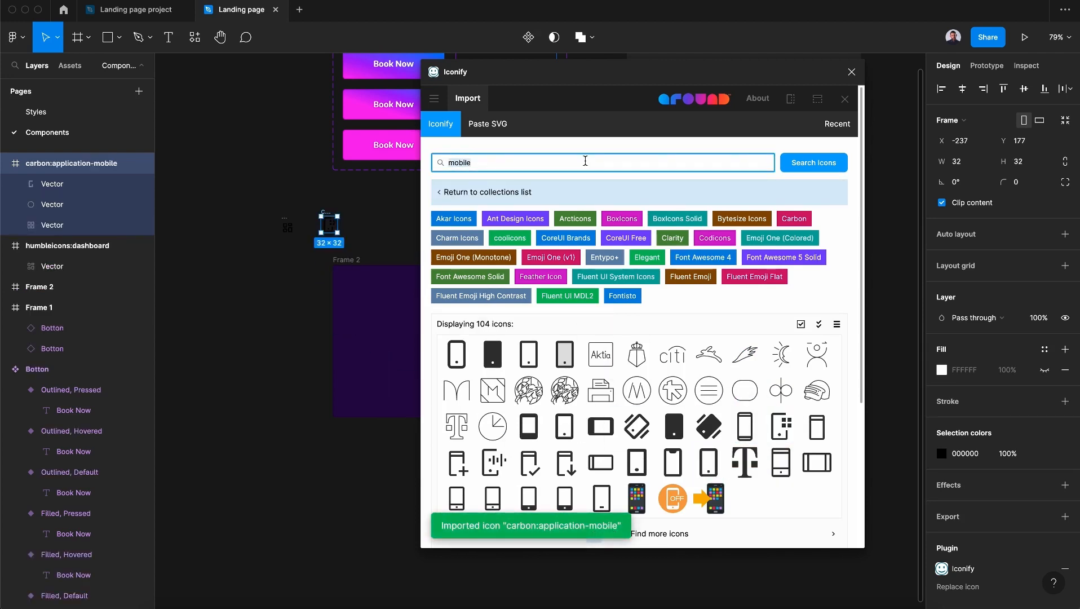
pyautogui.press('BackSpace')
pyautogui.write('user')
pyautogui.press('Return')
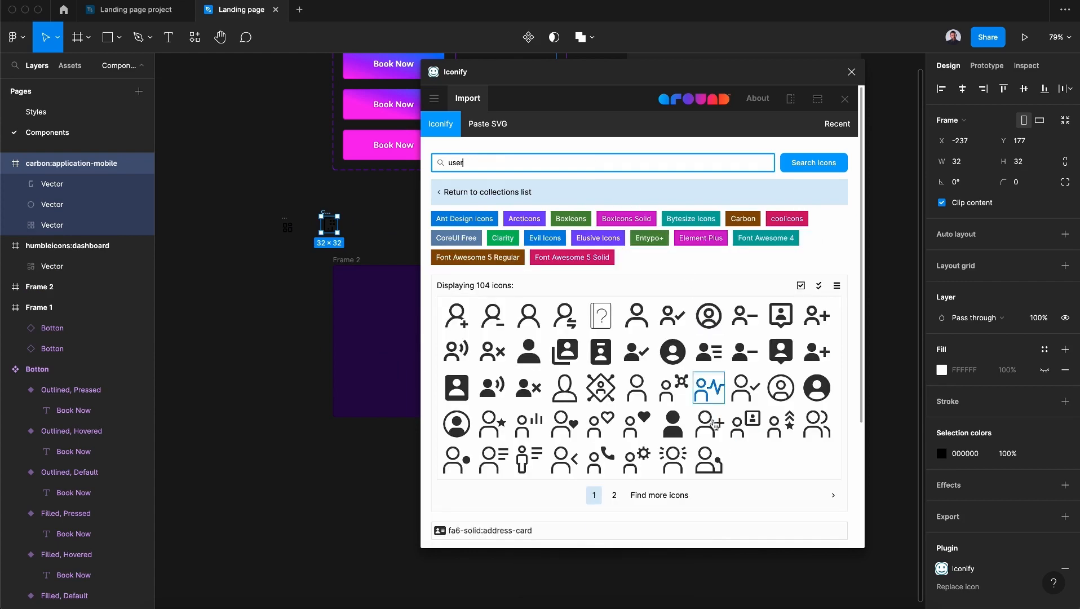
pyautogui.click(616, 499)
pyautogui.scroll(-4, 674, 377)
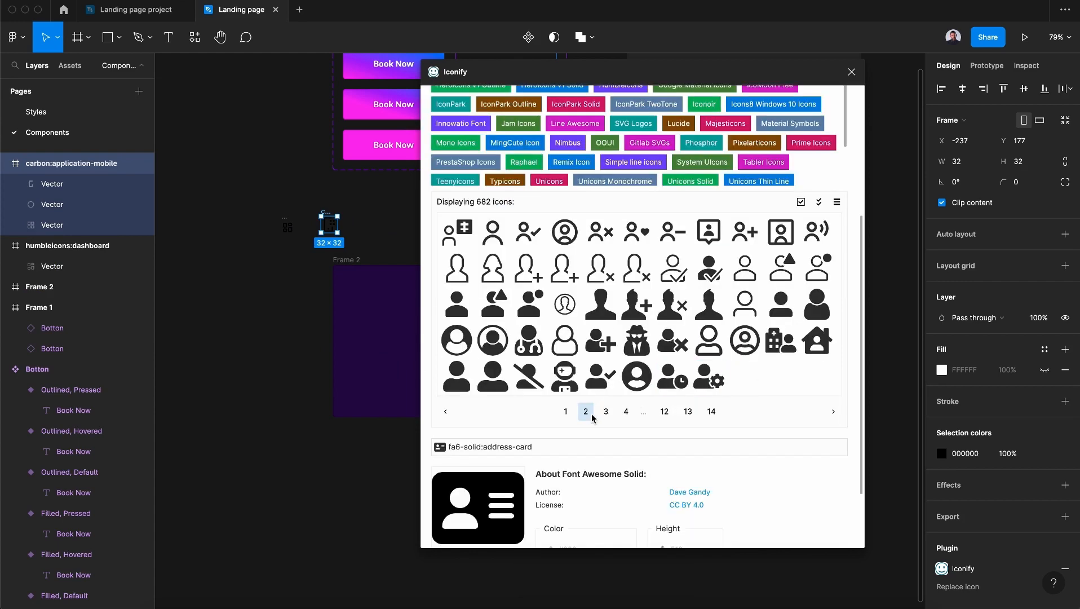
pyautogui.click(566, 411)
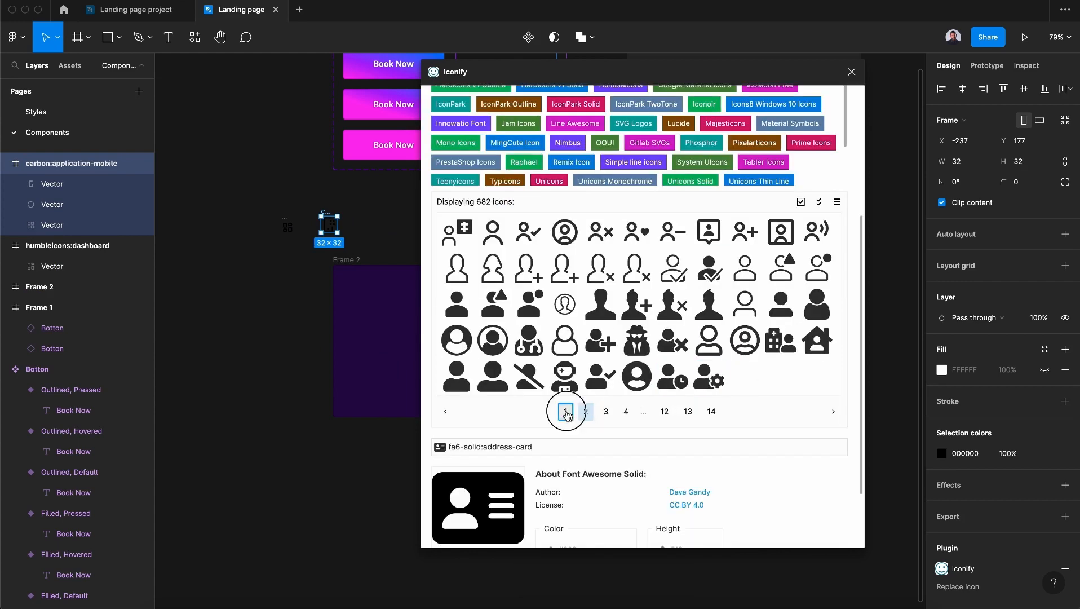
# - Import the tabler:template icon from an Iconify search for "template" beside the mobile icon, and move Frame 2 down to Y 355
pyautogui.press('super+a')
pyautogui.write('templ')
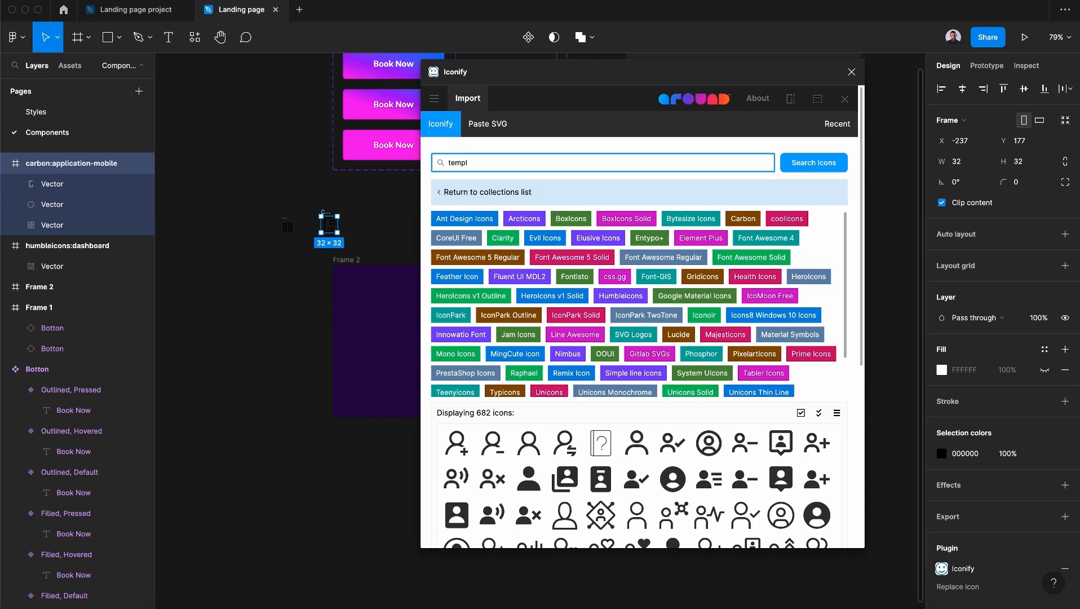
pyautogui.write('ate')
pyautogui.press('Return')
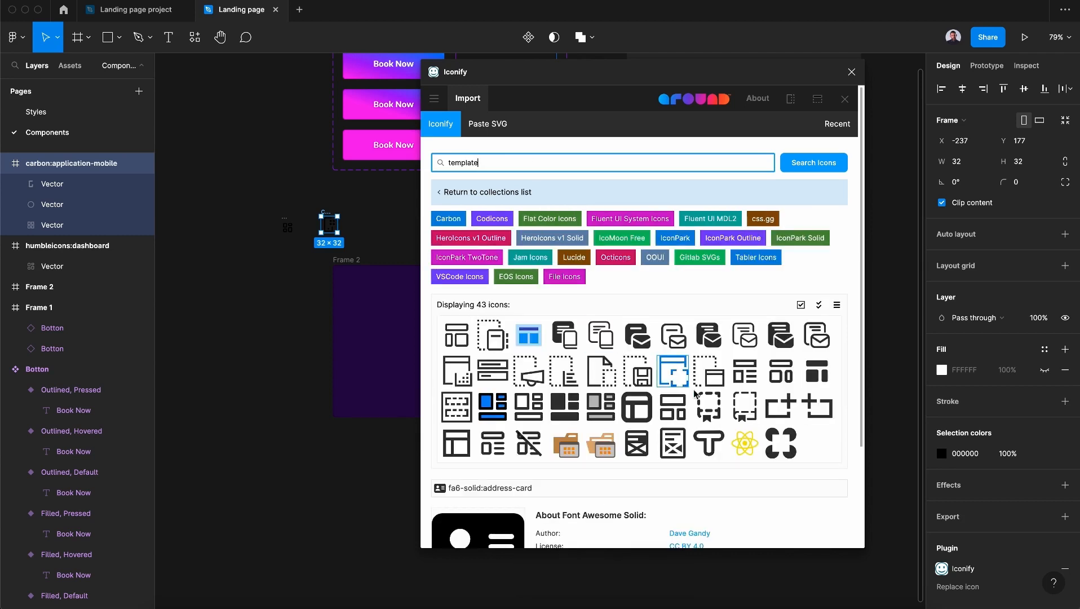
pyautogui.moveTo(643, 413); pyautogui.dragTo(656, 418)
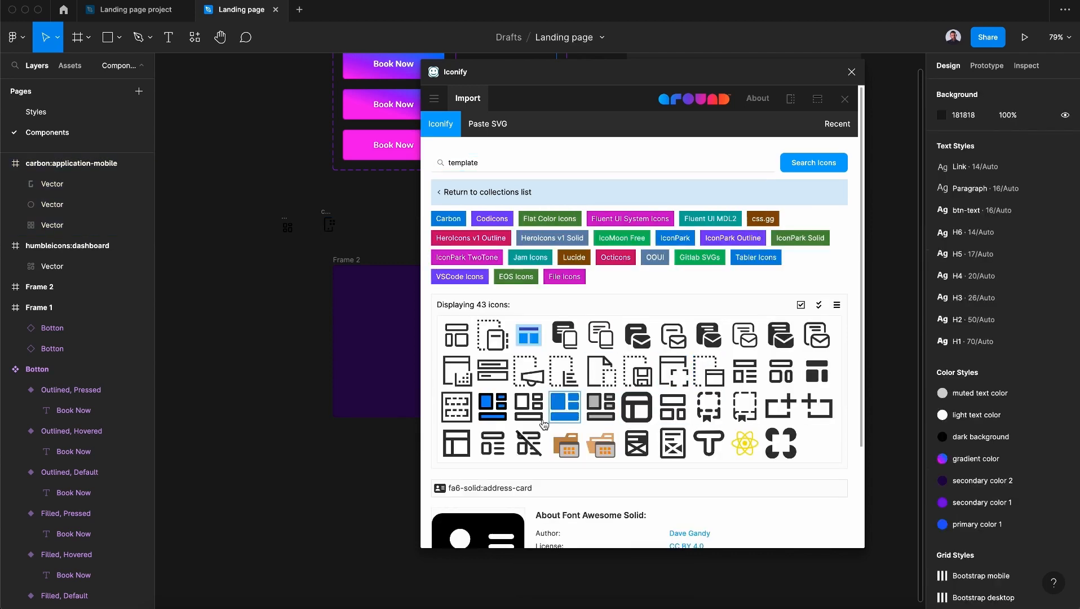
pyautogui.moveTo(493, 444); pyautogui.dragTo(371, 235)
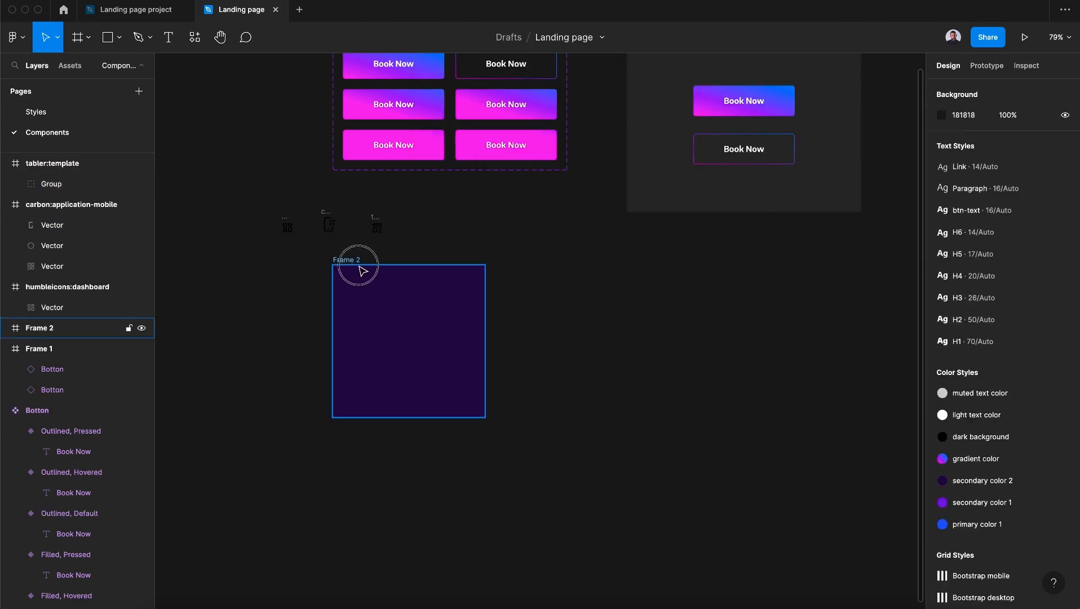
pyautogui.moveTo(362, 271); pyautogui.dragTo(363, 314)
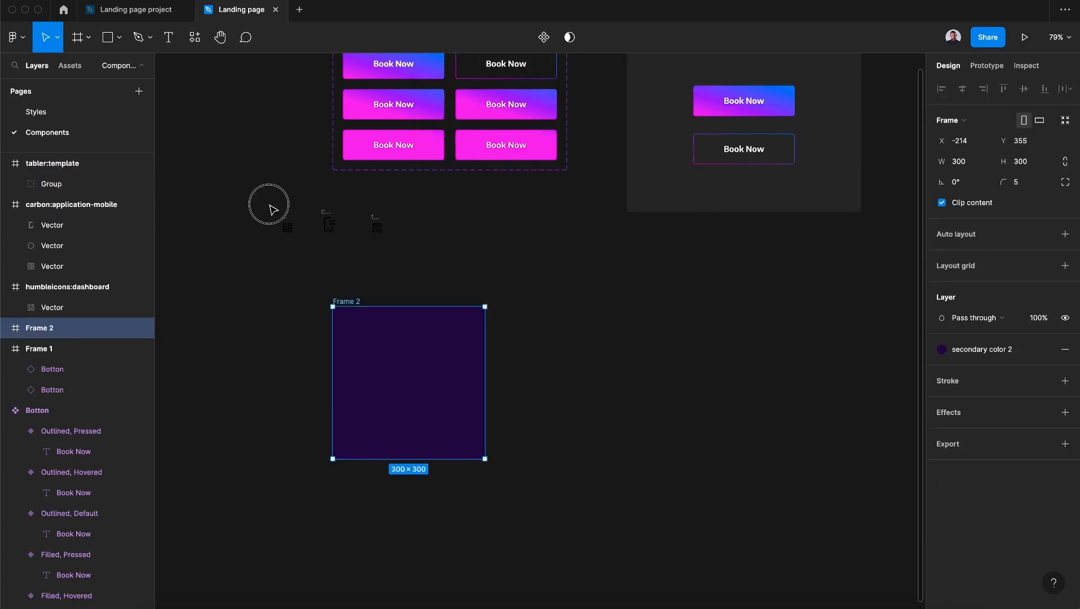
# - Apply the "gradient color" style to the black fills and strokes of the three imported icons
pyautogui.moveTo(268, 202); pyautogui.dragTo(411, 259)
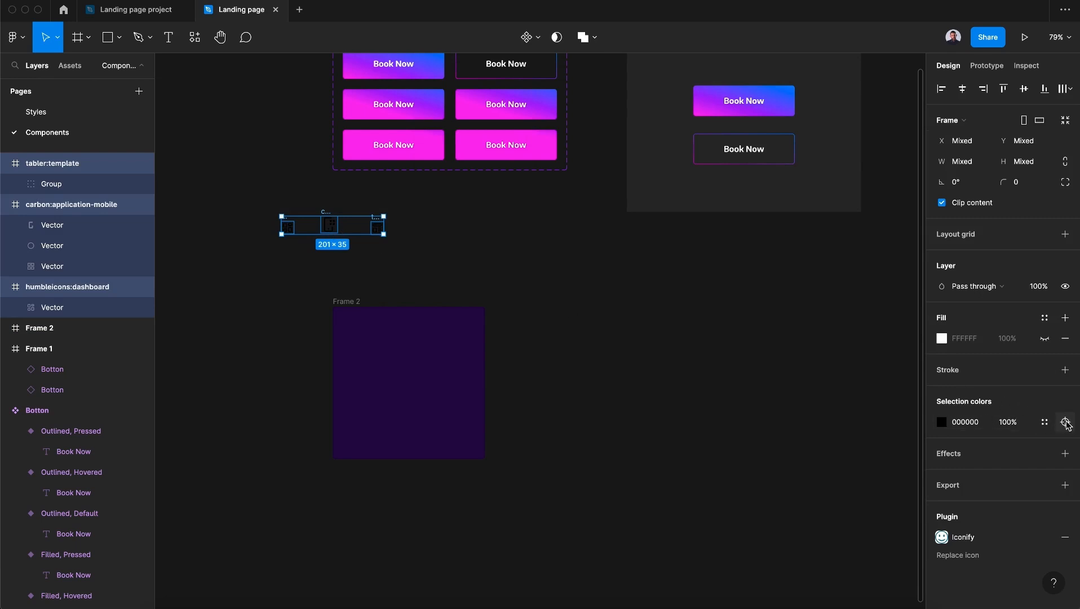
pyautogui.click(1066, 423)
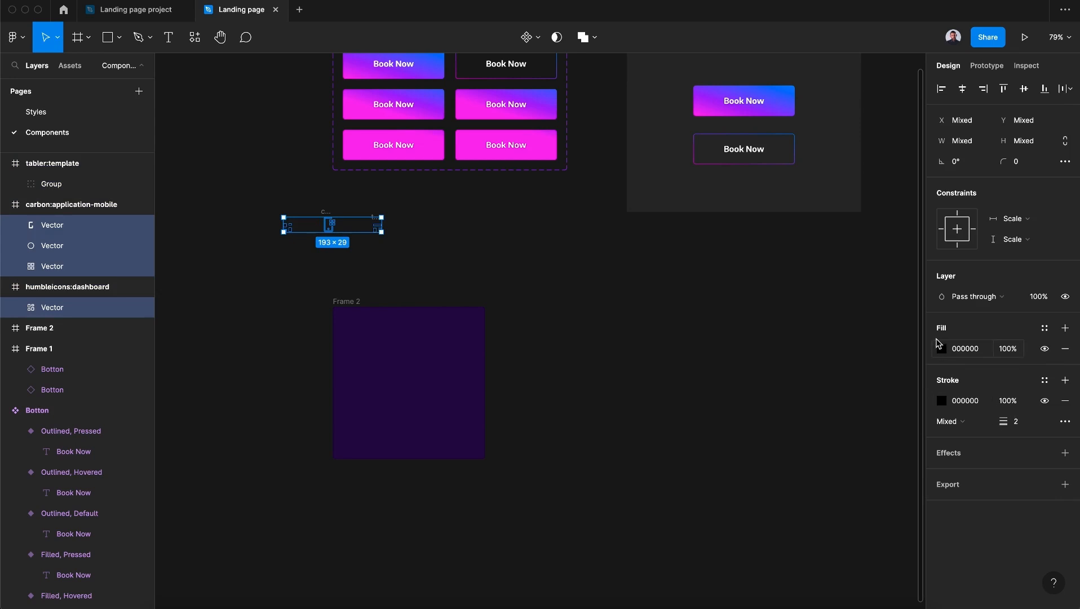
pyautogui.click(1045, 331)
pyautogui.click(1005, 472)
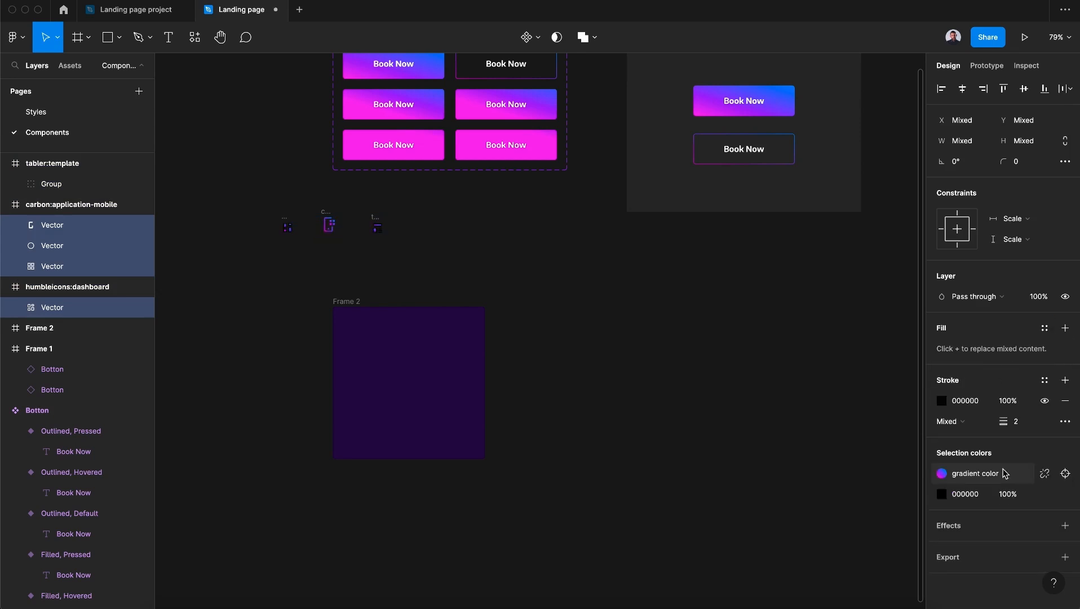
pyautogui.click(1044, 382)
pyautogui.click(1003, 517)
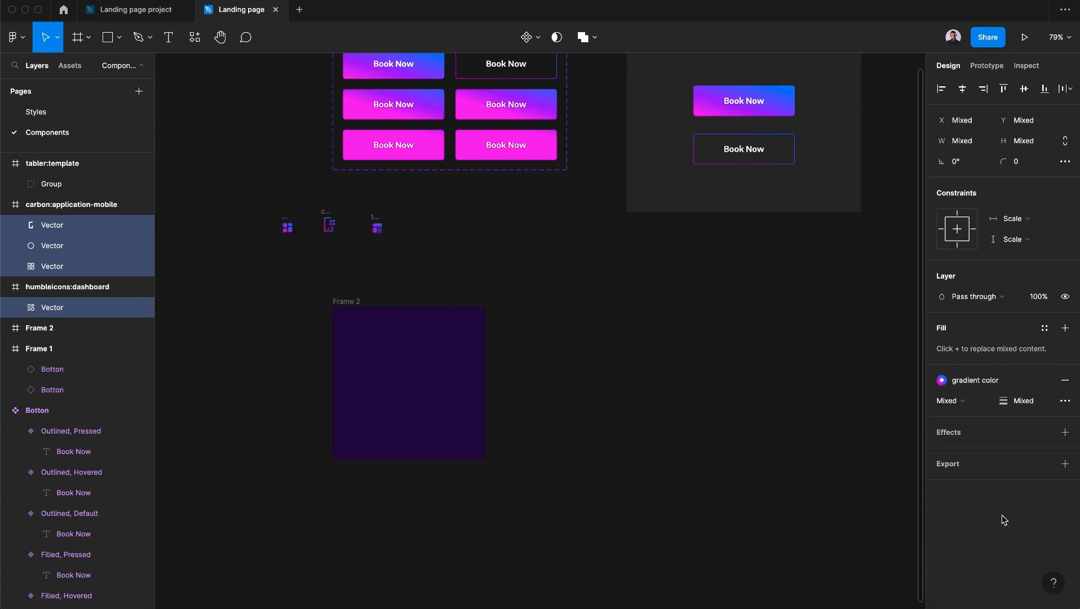
# - Fit the humbleicons:dashboard frame to its contents and scale it to 60 × 60 with proportions locked
pyautogui.click(286, 222)
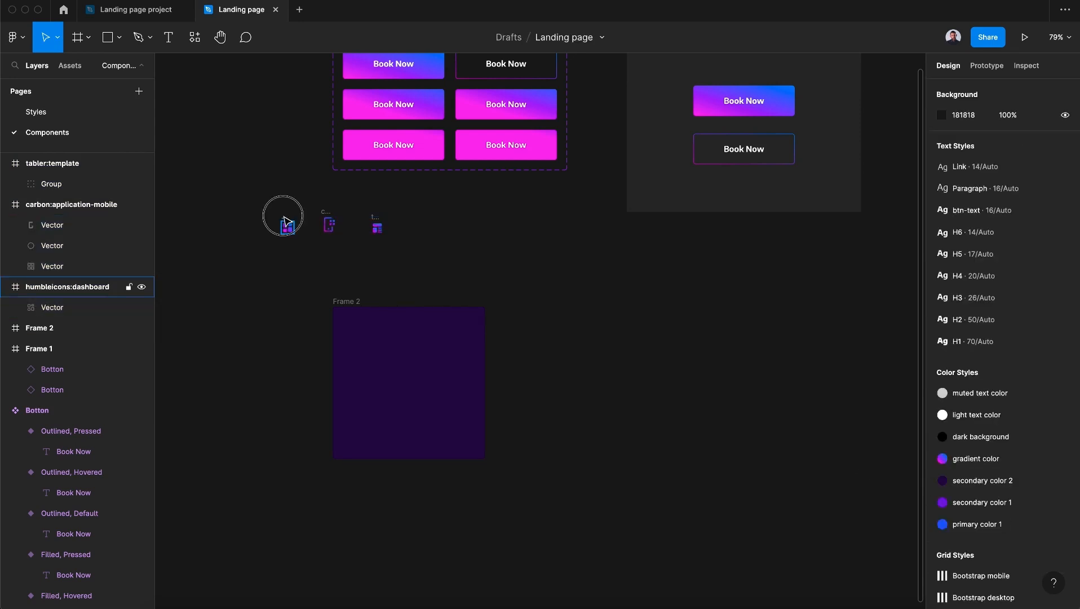
pyautogui.click(286, 222)
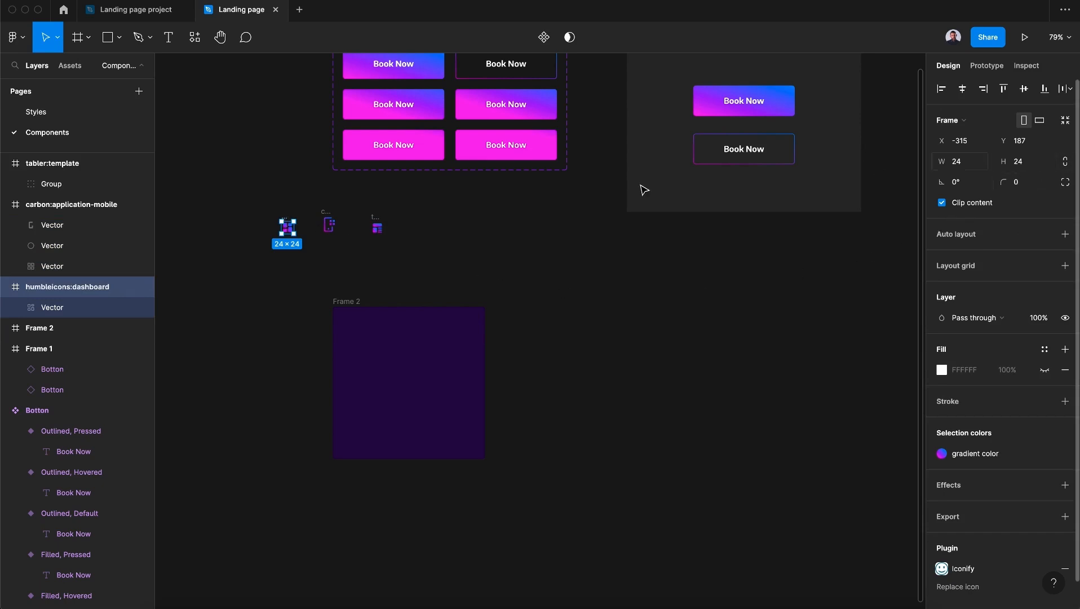
pyautogui.scroll(10, 259, 232)
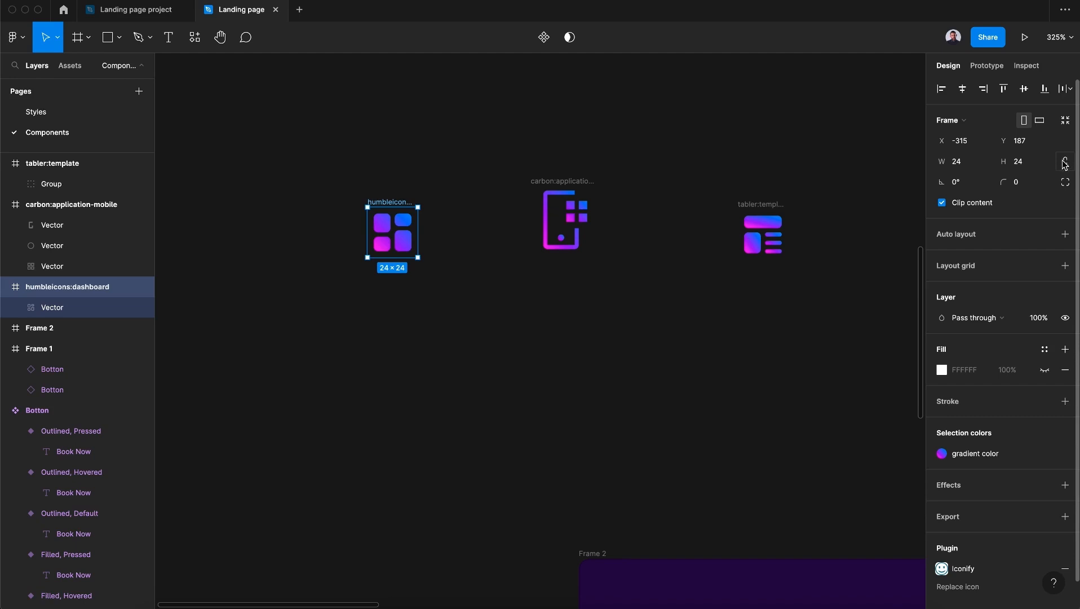
pyautogui.click(1064, 125)
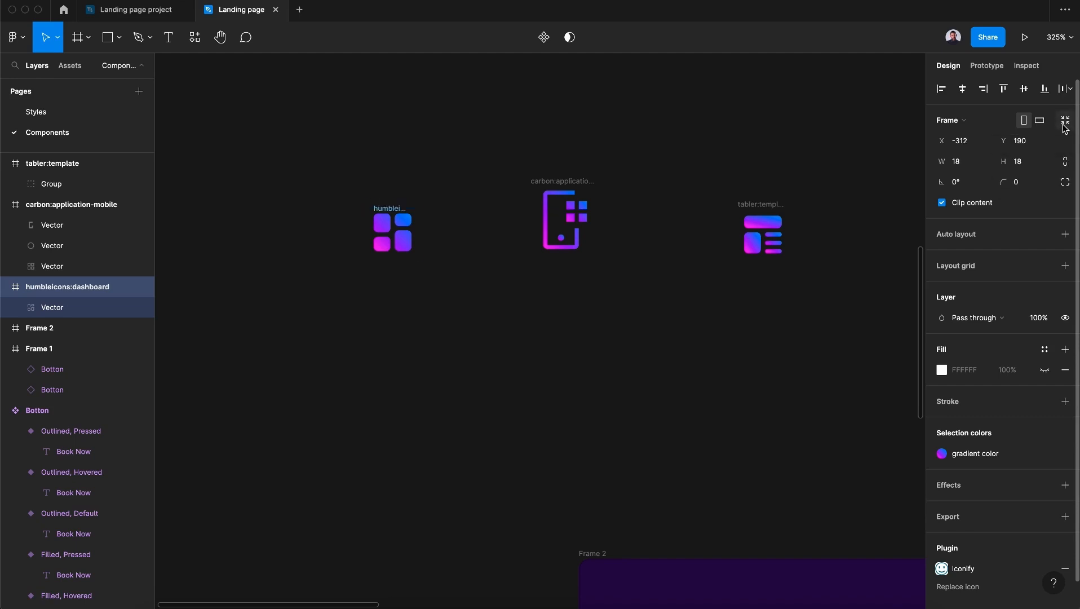
pyautogui.click(971, 165)
pyautogui.write('60')
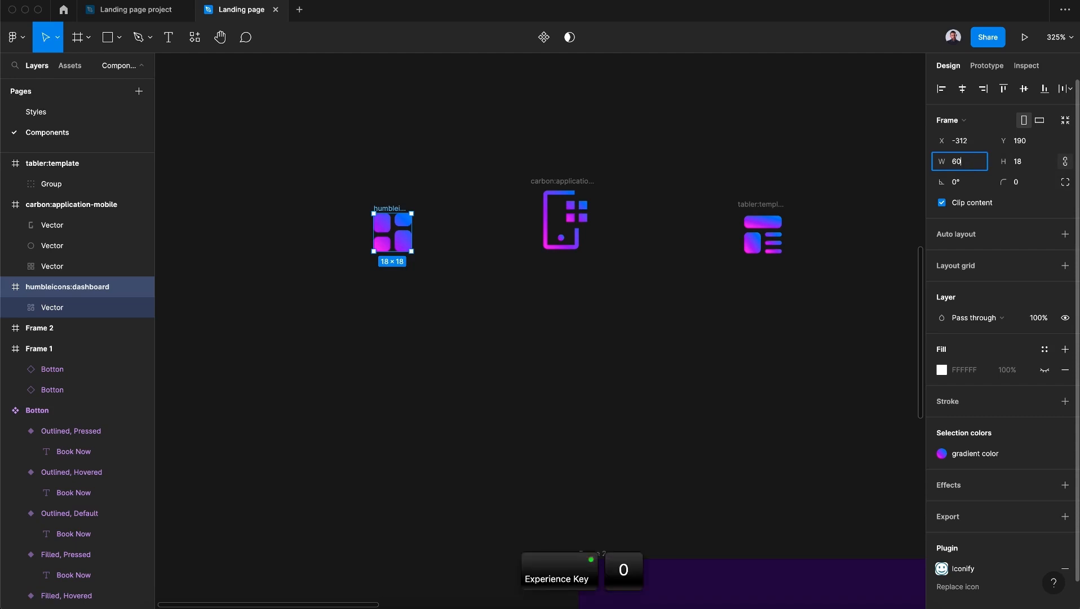
pyautogui.press('Return')
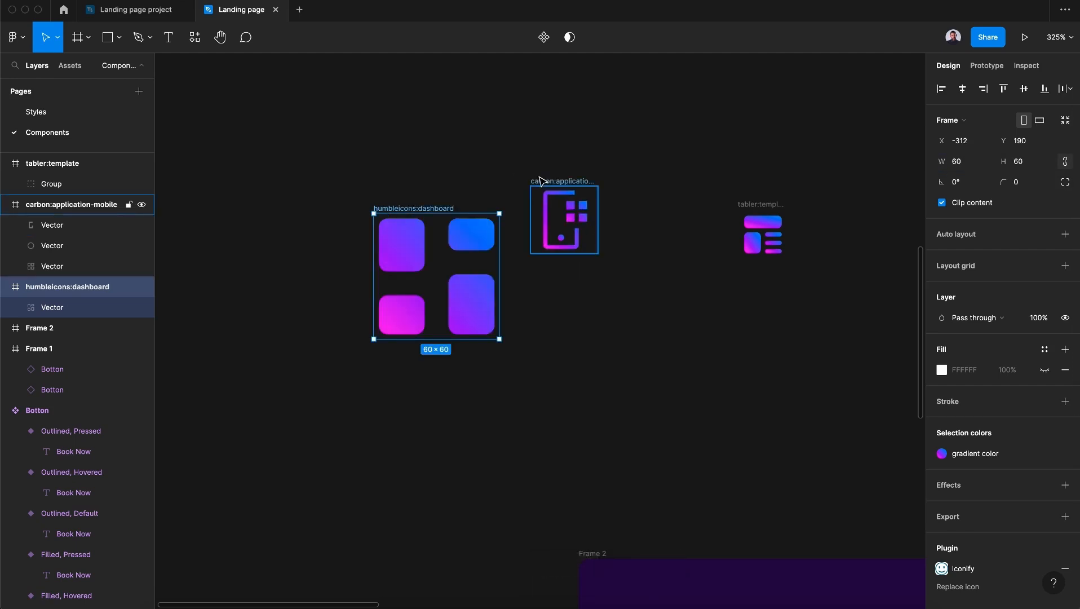
# - Fit the carbon:application-mobile frame to its contents and scale it proportionally to a height of 60
pyautogui.click(74, 204)
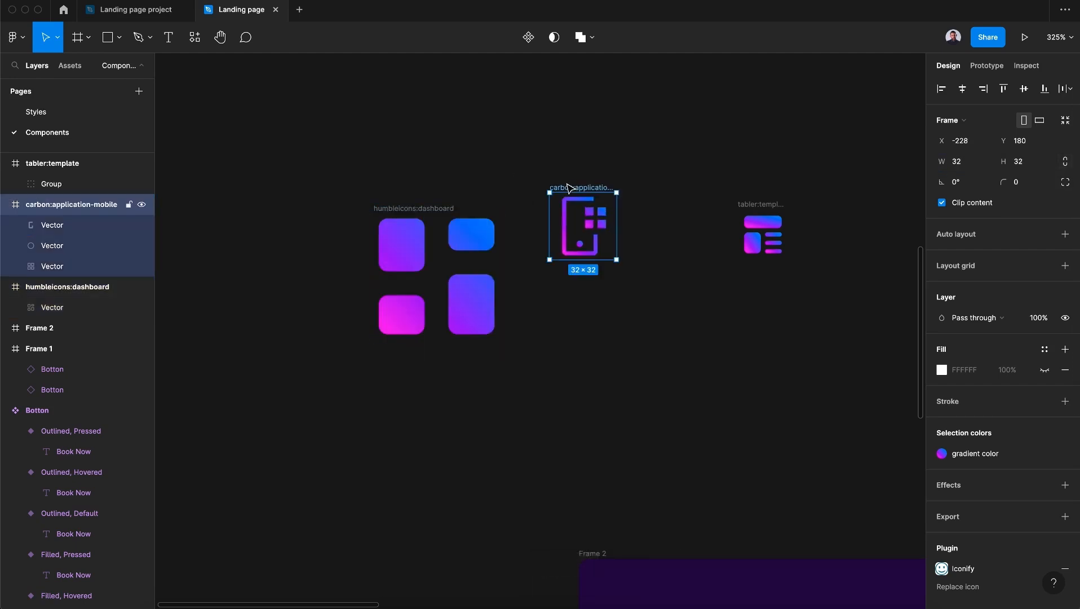
pyautogui.click(1067, 121)
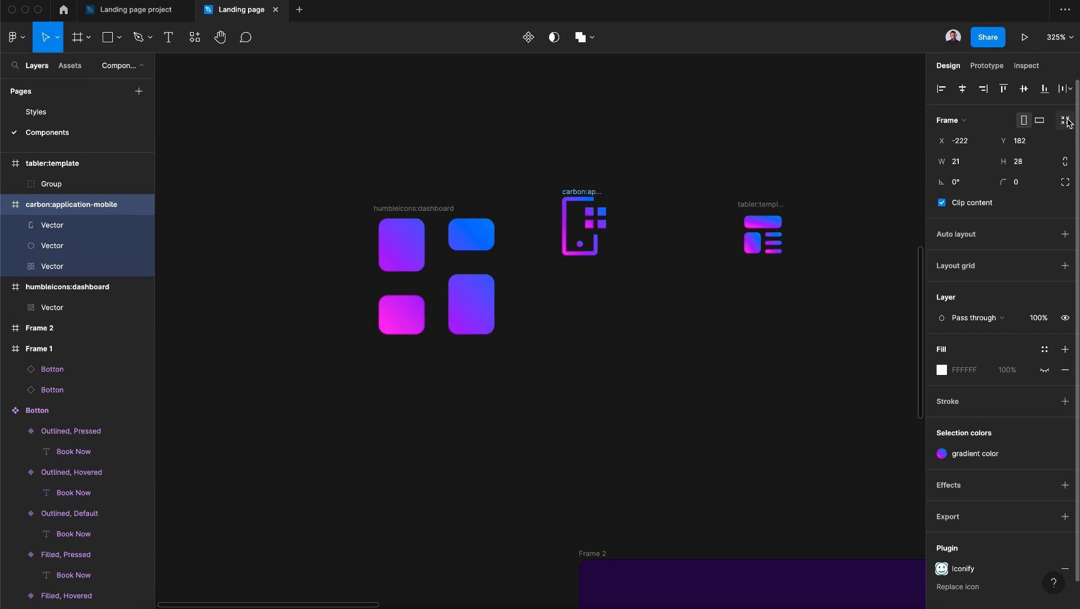
pyautogui.click(1031, 168)
pyautogui.write('60')
pyautogui.press('Return')
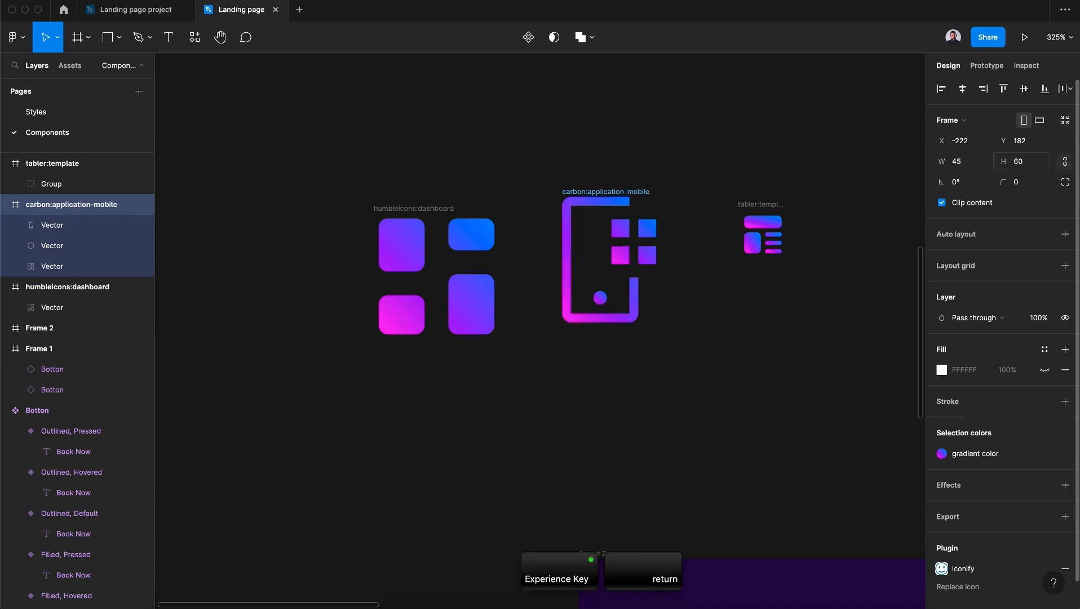
# - Fit the tabler:template frame to its contents and scale it to 60 × 60
pyautogui.click(738, 206)
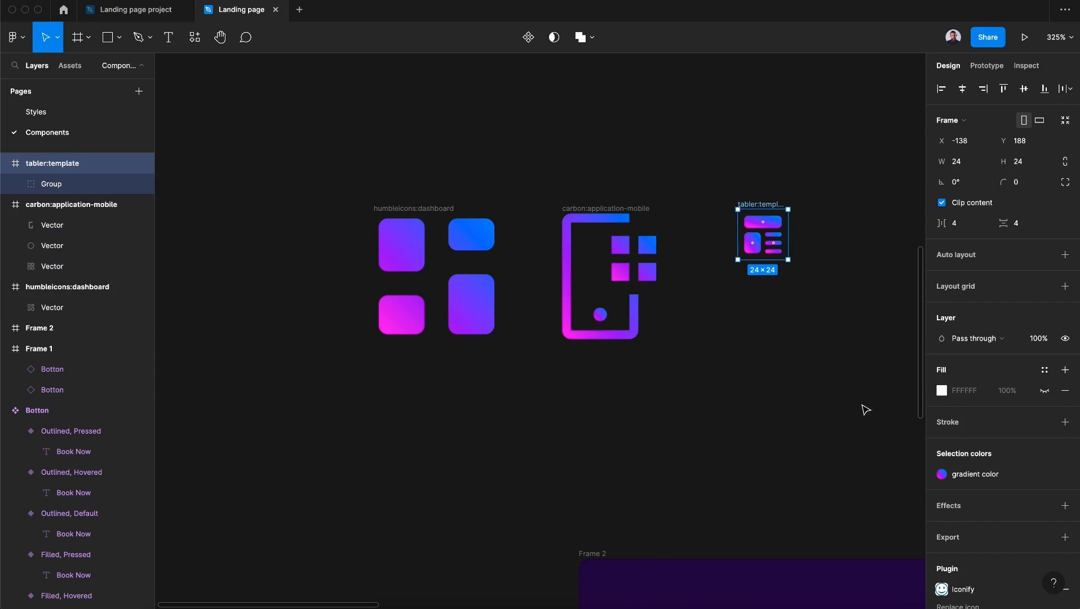
pyautogui.hscroll(3, 865, 410)
pyautogui.click(957, 161)
pyautogui.write('60')
pyautogui.press('Return')
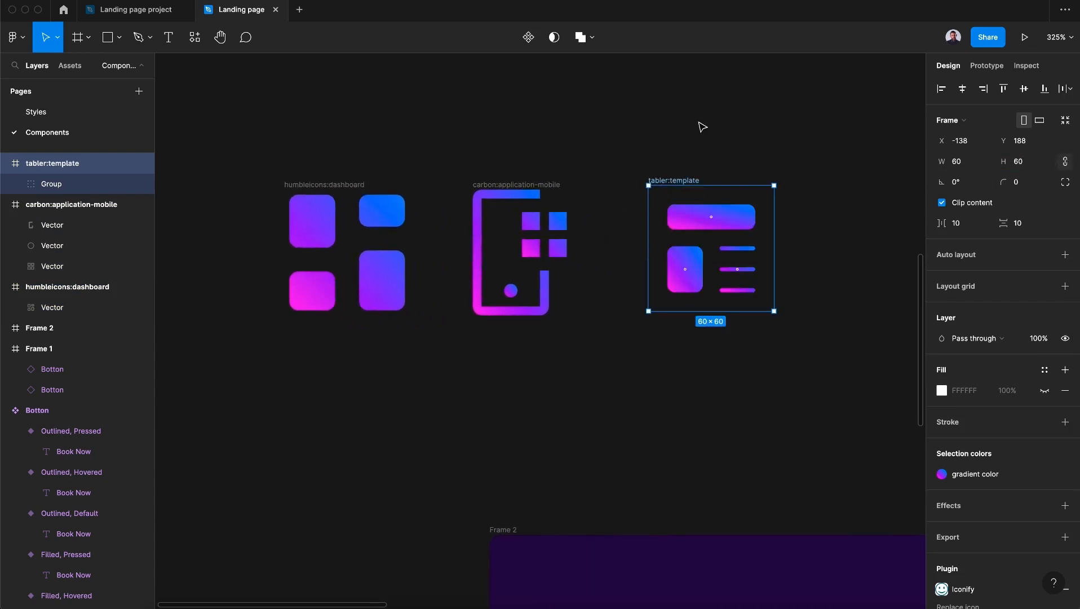
pyautogui.click(1064, 121)
pyautogui.click(987, 163)
pyautogui.write('60')
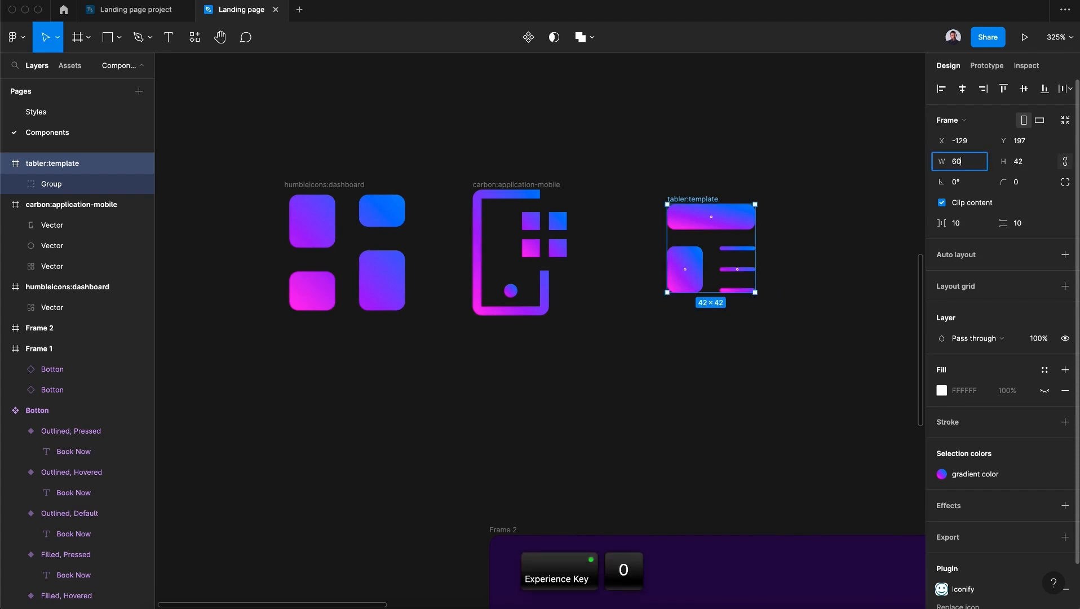
pyautogui.press('Return')
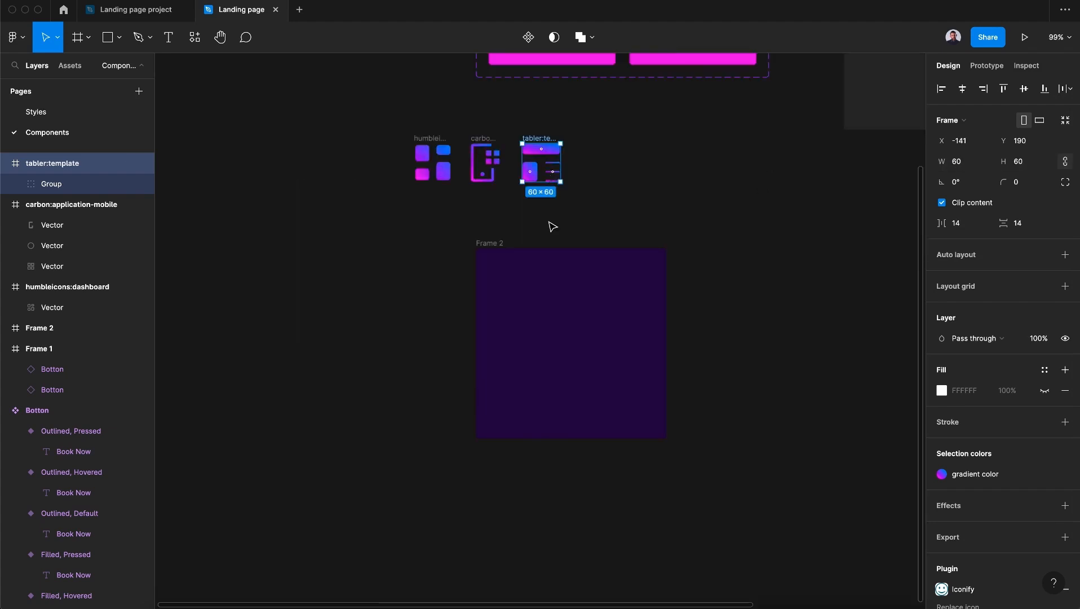
# - Move the dashboard icon into the upper middle of Frame 2 at X 120, Y 35, and rename that frame "Card 1"
pyautogui.click(539, 239)
pyautogui.moveTo(426, 135); pyautogui.dragTo(567, 266)
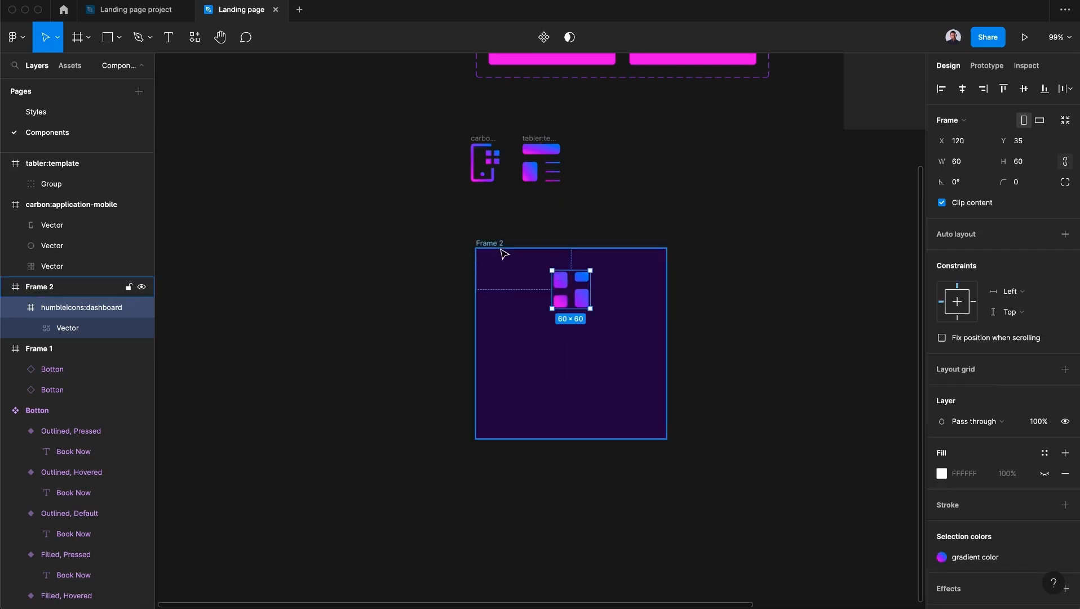
pyautogui.click(52, 286)
pyautogui.doubleClick(48, 287)
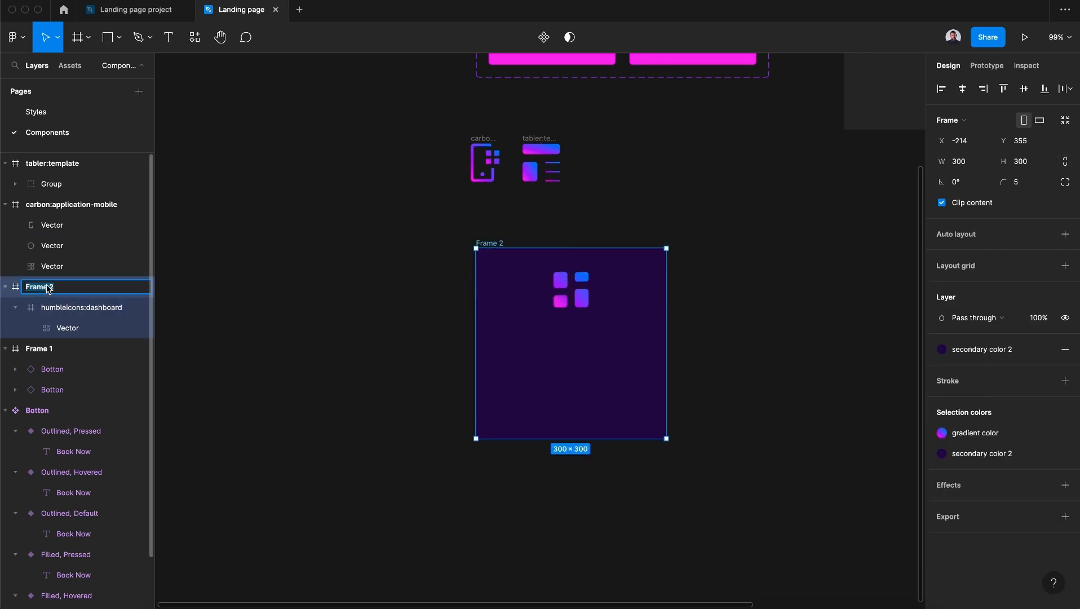
pyautogui.write('Card 1')
pyautogui.press('Return')
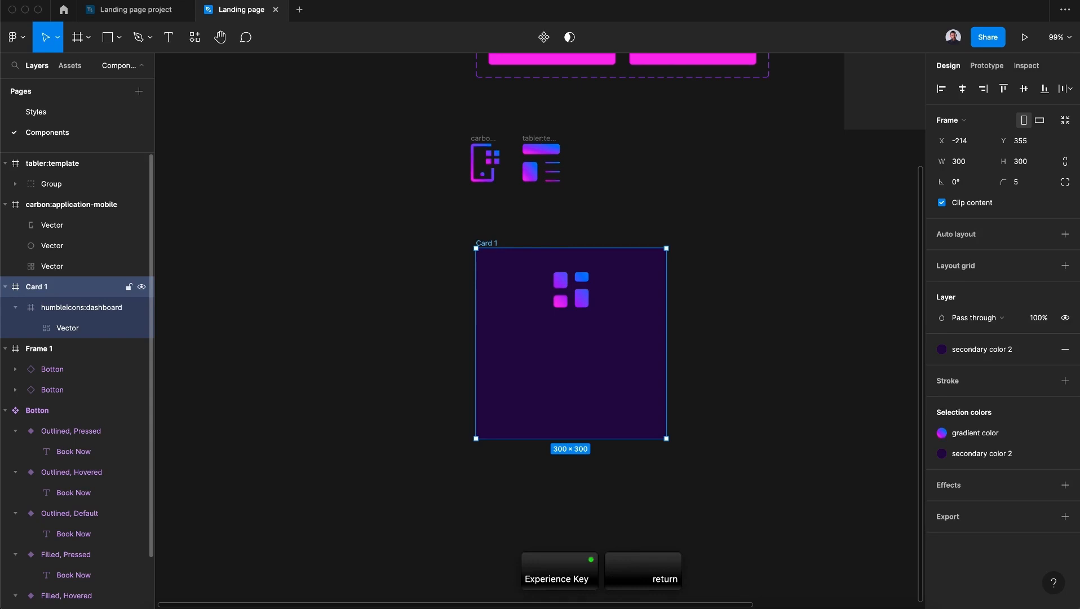
# - Add the text "Customizable Interface" below the icon in Card 1, broken into two lines after "Customizable"
pyautogui.click(167, 43)
pyautogui.click(568, 334)
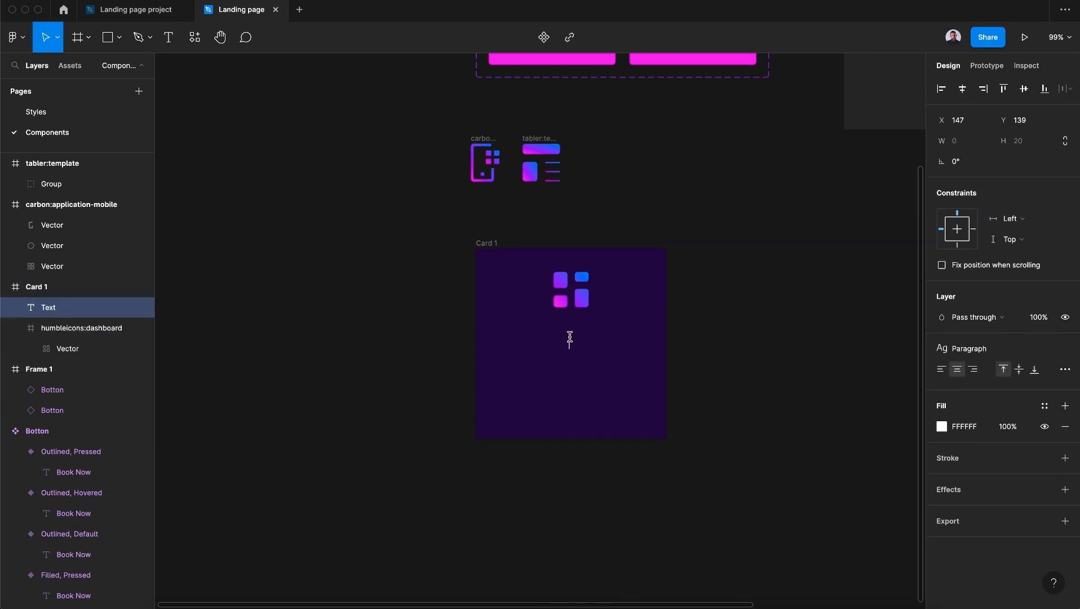
pyautogui.write('Customizable Inter')
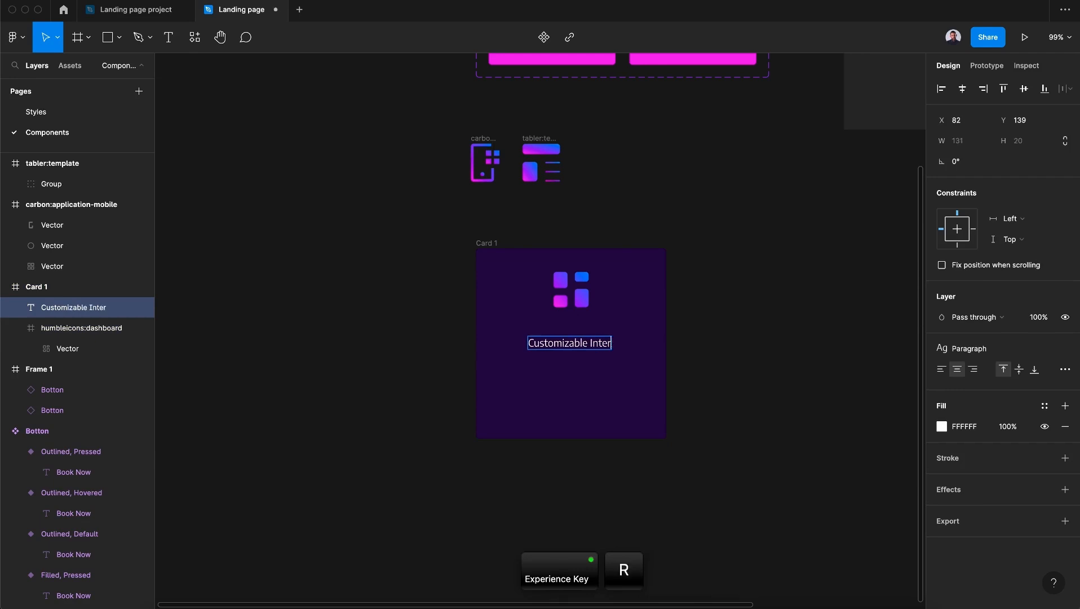
pyautogui.write('face')
pyautogui.click(864, 403)
pyautogui.doubleClick(583, 343)
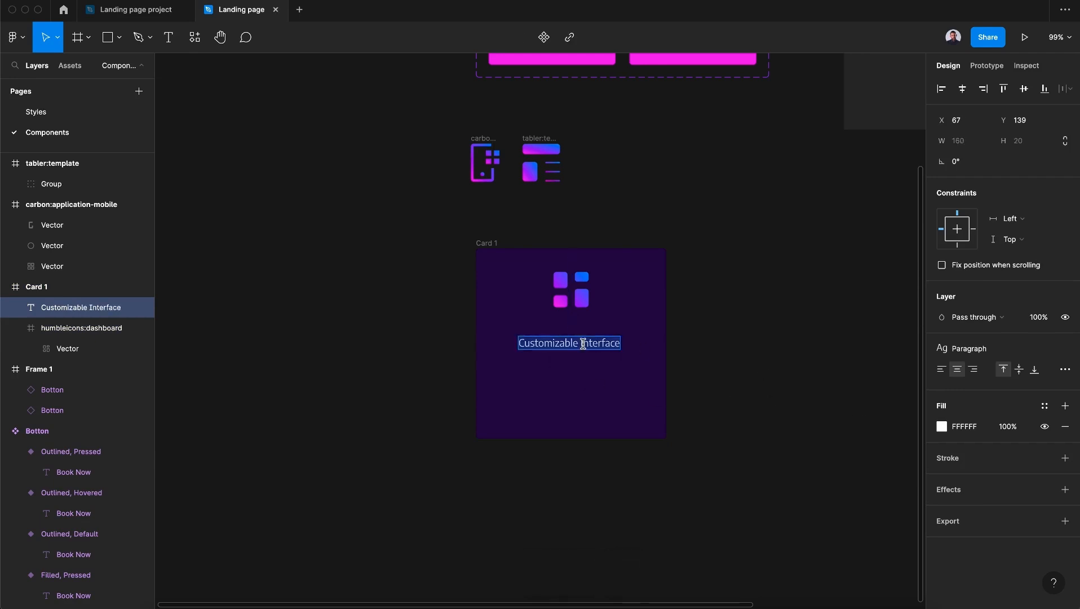
pyautogui.click(583, 343)
pyautogui.press('Escape')
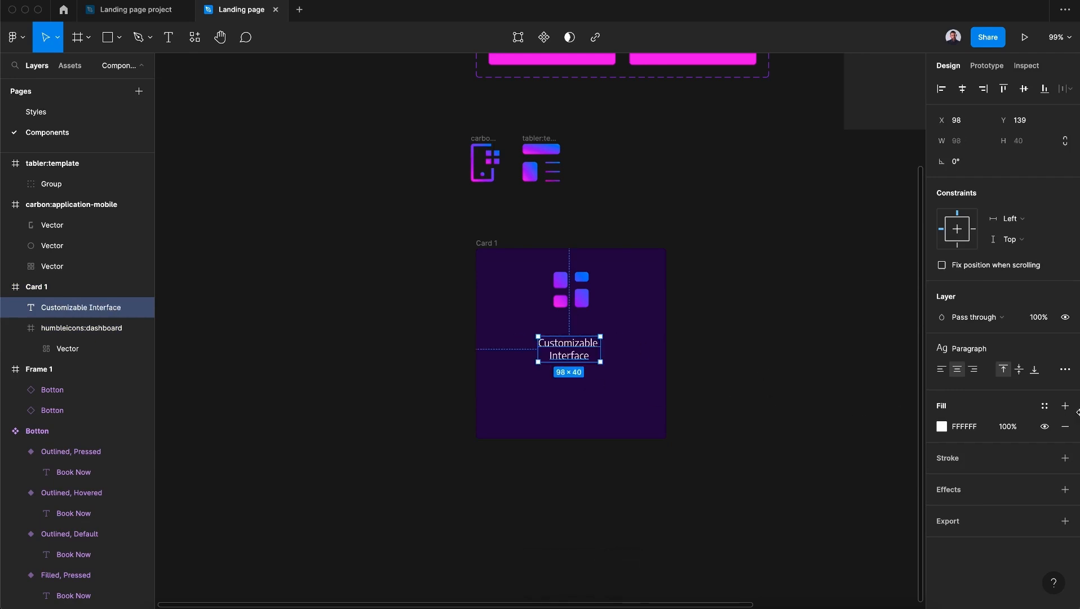
# - Apply the H4 text style to the "Customizable Interface" text and place it centred under the icon at X 83, Y 125
pyautogui.click(992, 349)
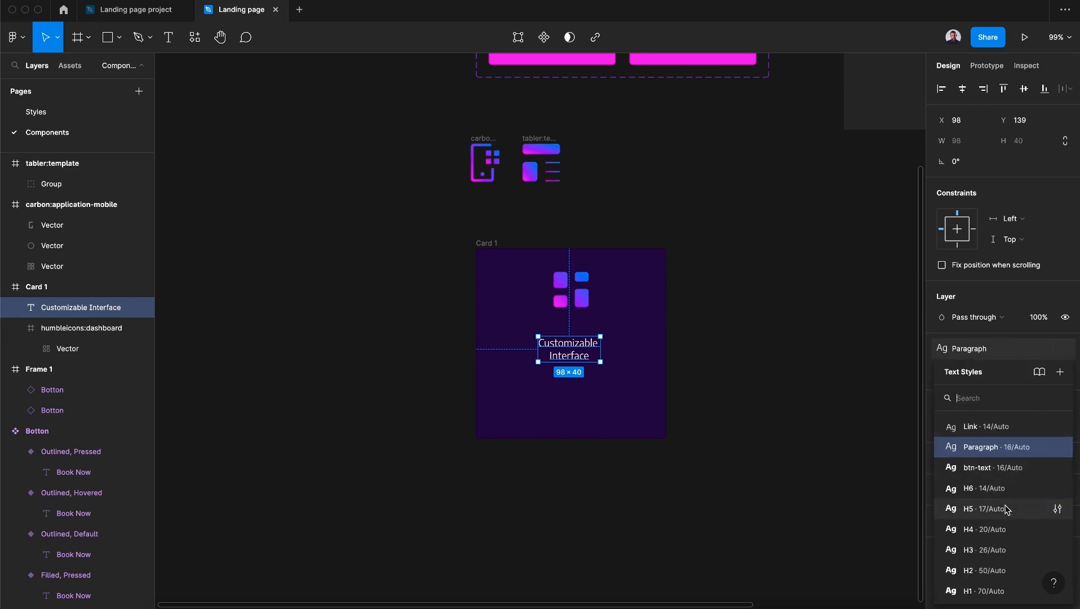
pyautogui.click(997, 529)
pyautogui.moveTo(588, 355); pyautogui.dragTo(590, 348)
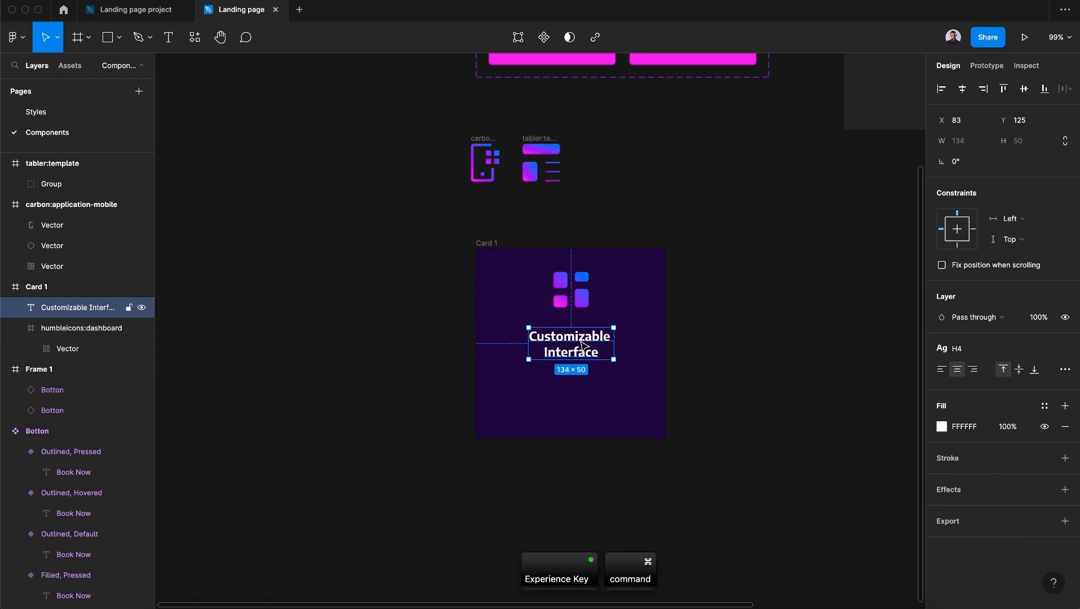
# - Duplicate the heading, place the copy beneath it at Y 195, and give the copy the Paragraph text style
pyautogui.press('super+v')
pyautogui.moveTo(584, 345); pyautogui.dragTo(583, 390)
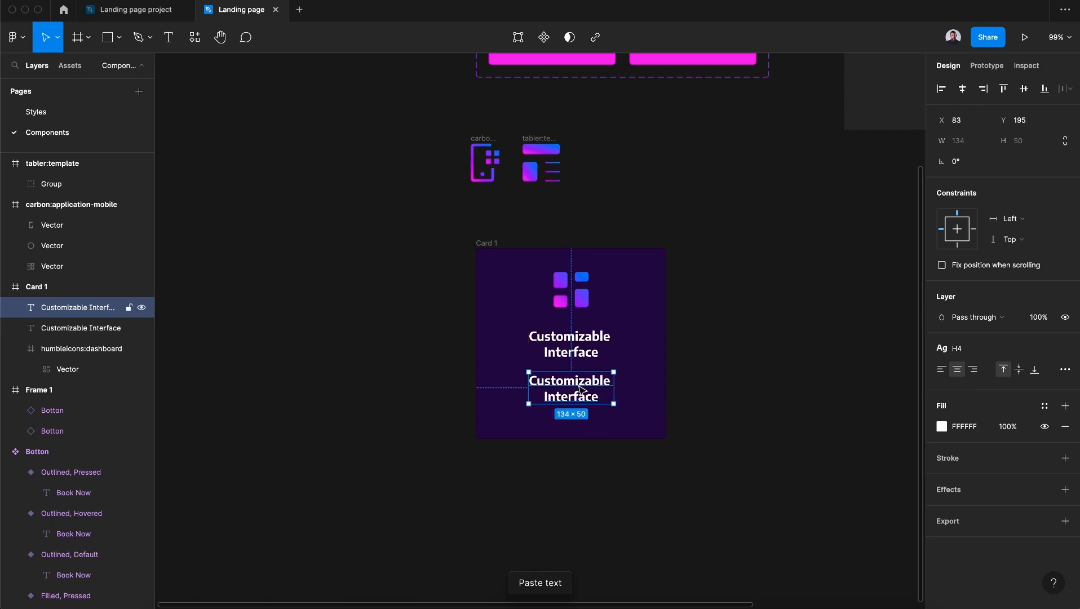
pyautogui.click(956, 348)
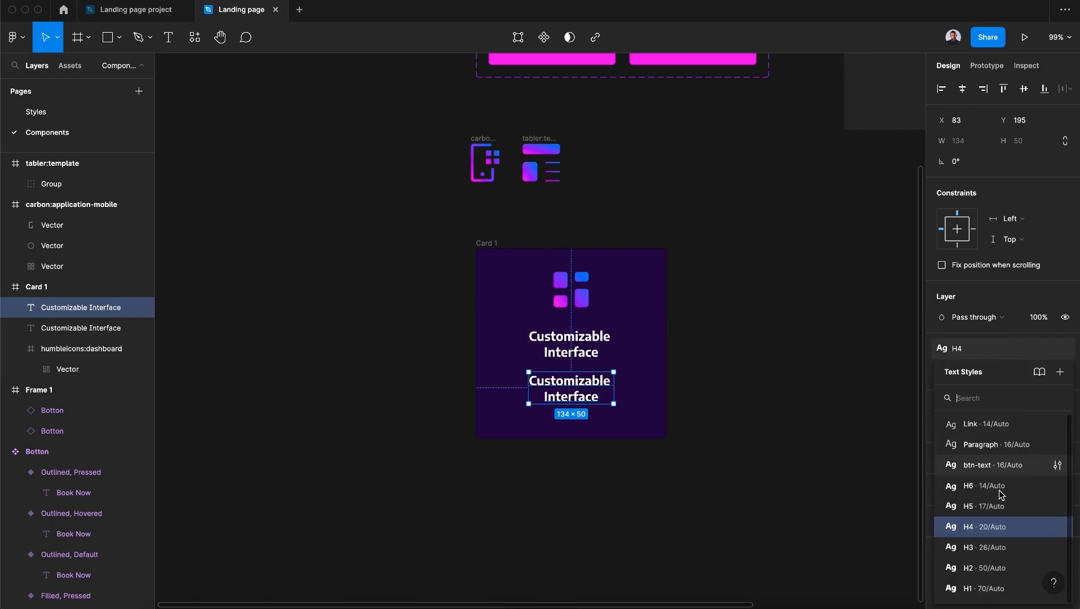
pyautogui.click(996, 445)
# - Find and run the Content Reel plugin for the copied text and show its text collections
pyautogui.click(195, 37)
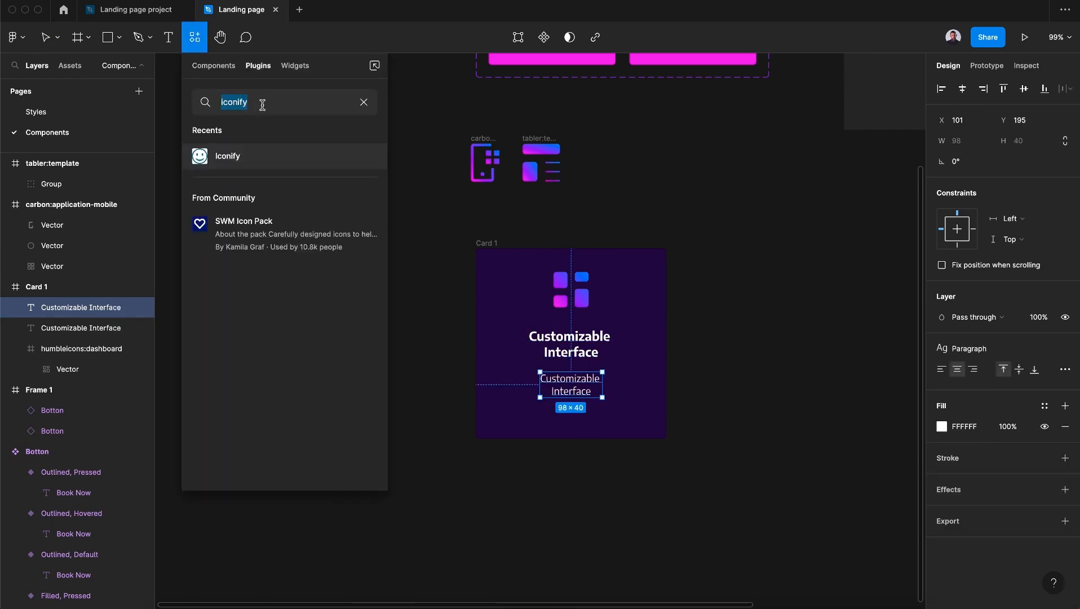
pyautogui.click(364, 103)
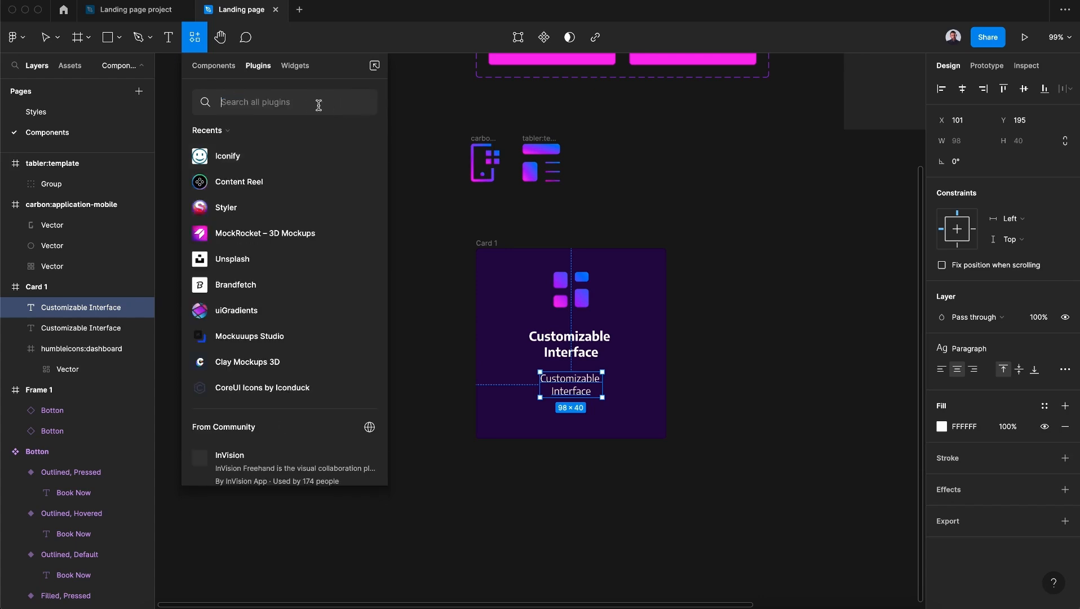
pyautogui.write('con')
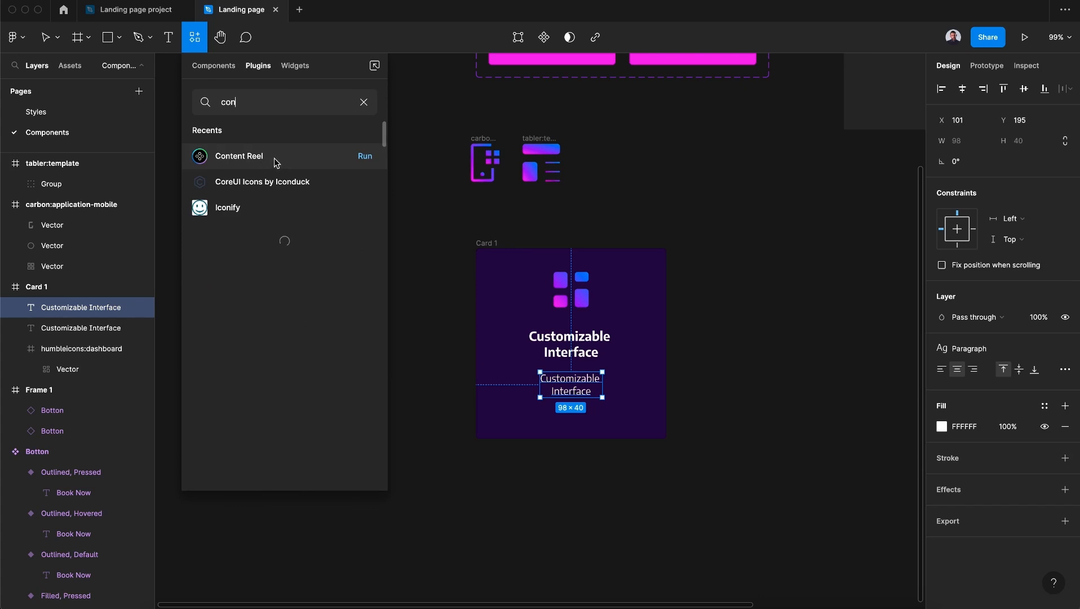
pyautogui.click(366, 158)
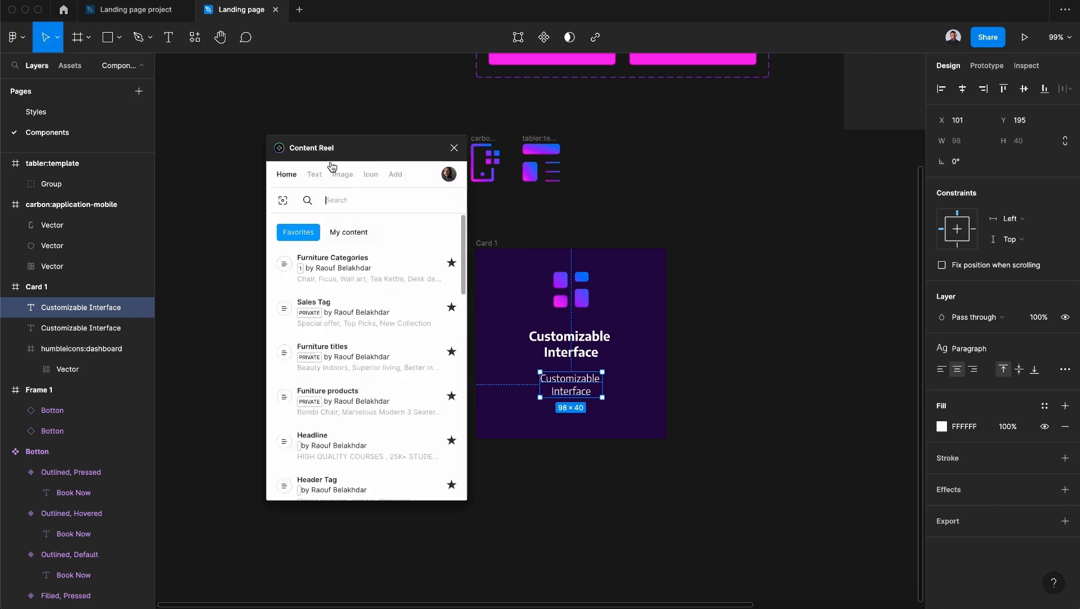
pyautogui.click(320, 174)
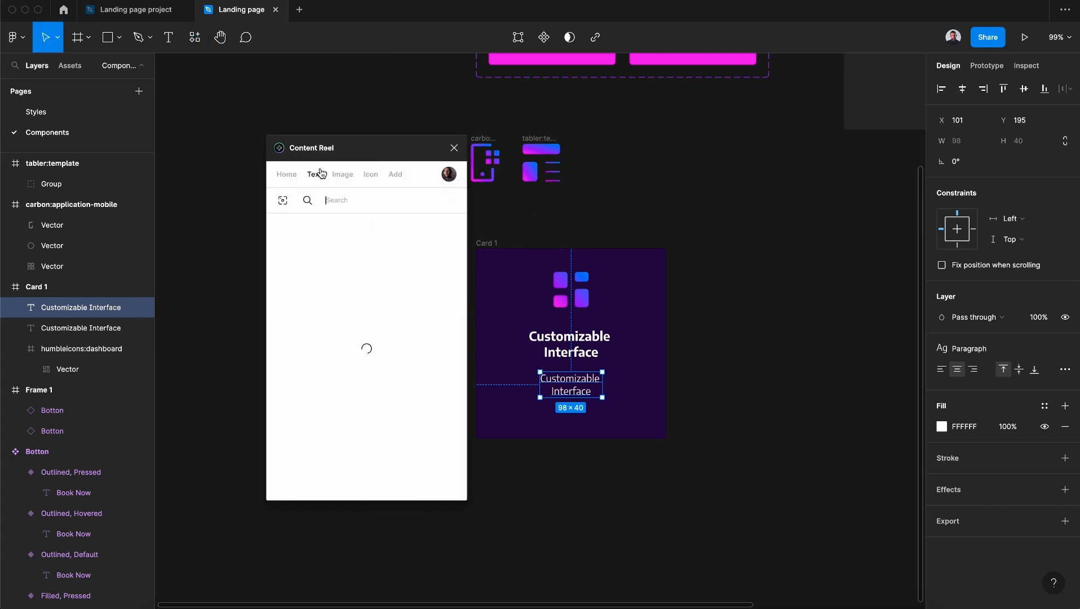
# - Search Content Reel for "short paragraph", fill the copied text with the "They describe a universe…" sentence from Short paragraphs, and close the plugin
pyautogui.click(364, 200)
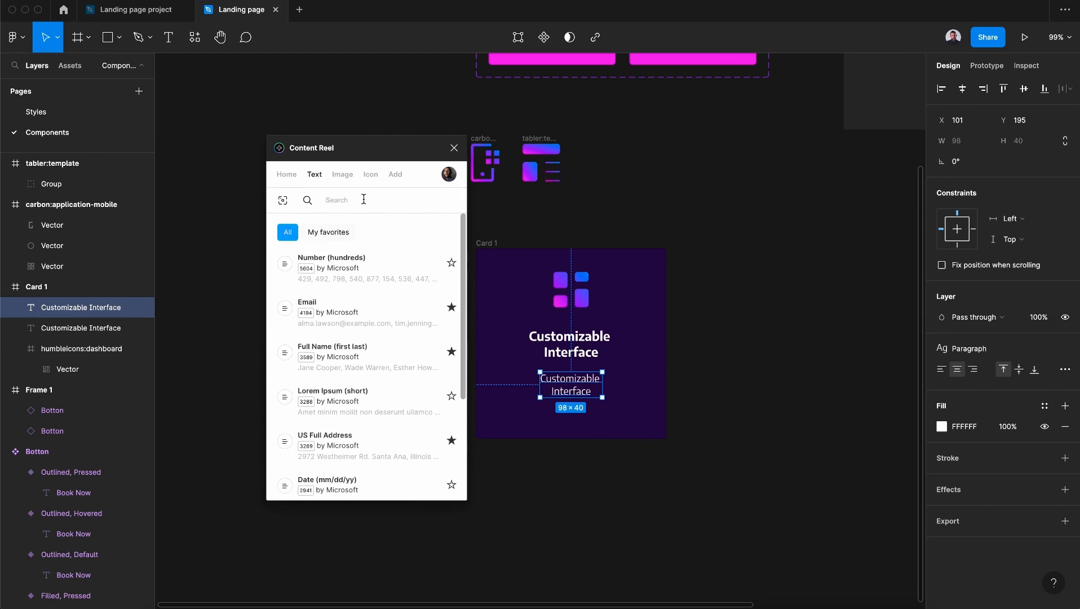
pyautogui.write('sh')
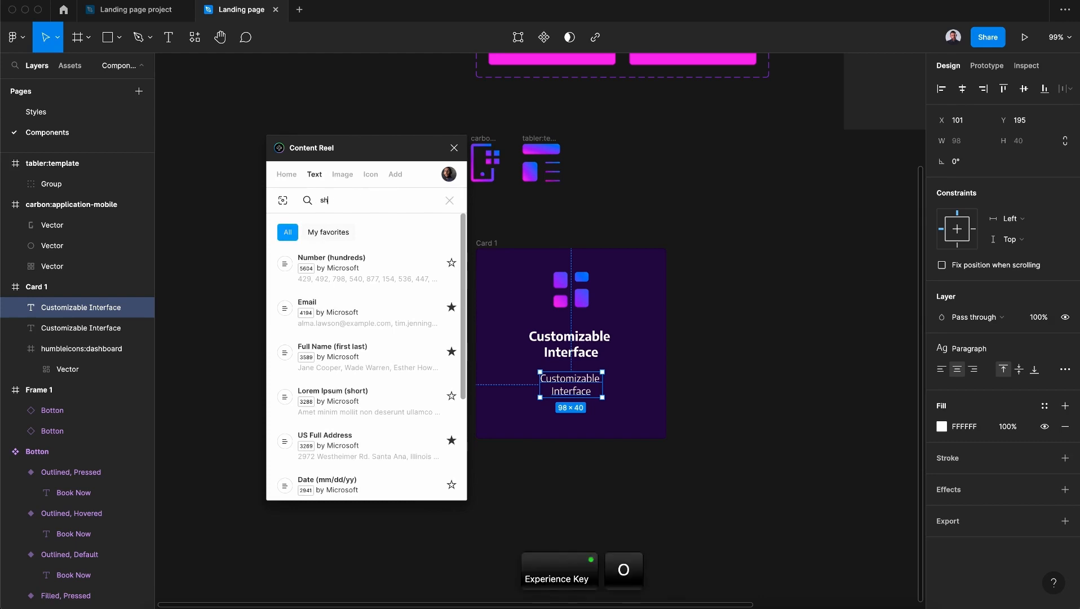
pyautogui.write('ort paragraph')
pyautogui.click(362, 272)
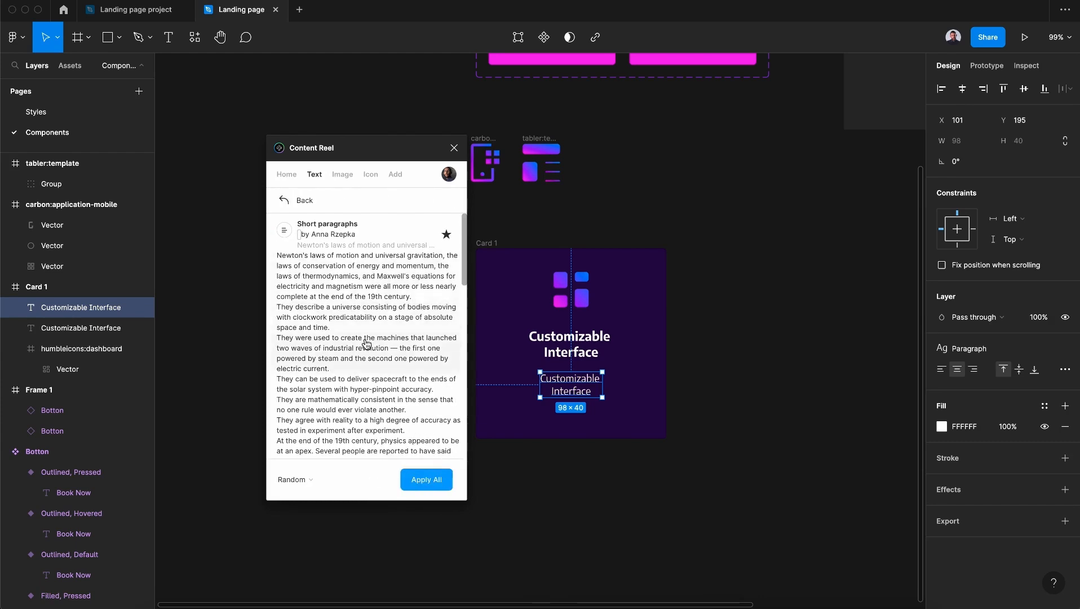
pyautogui.scroll(-2, 366, 344)
pyautogui.scroll(2, 360, 298)
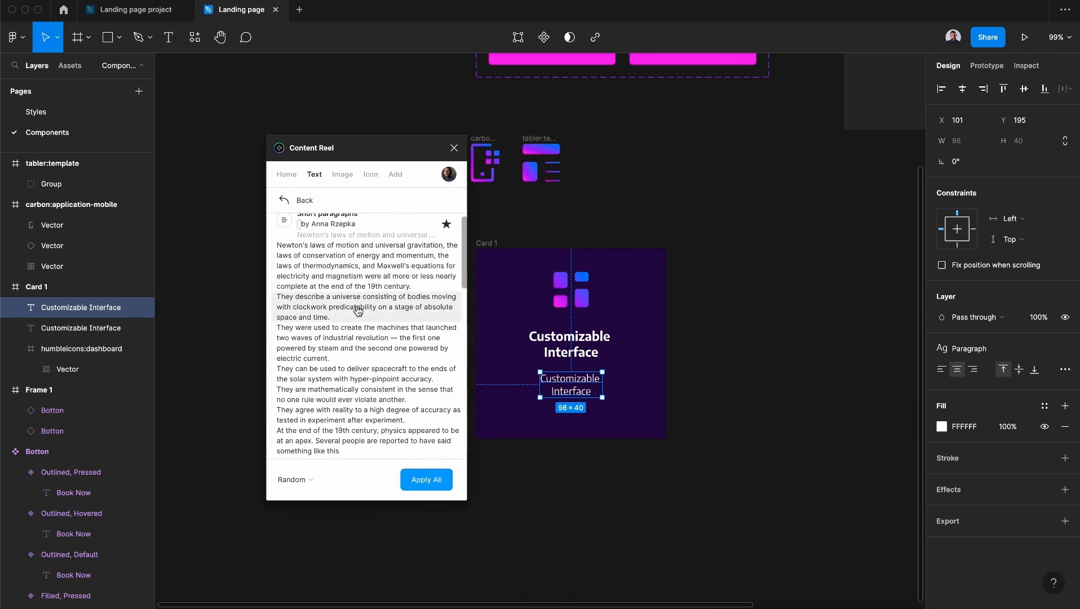
pyautogui.click(358, 311)
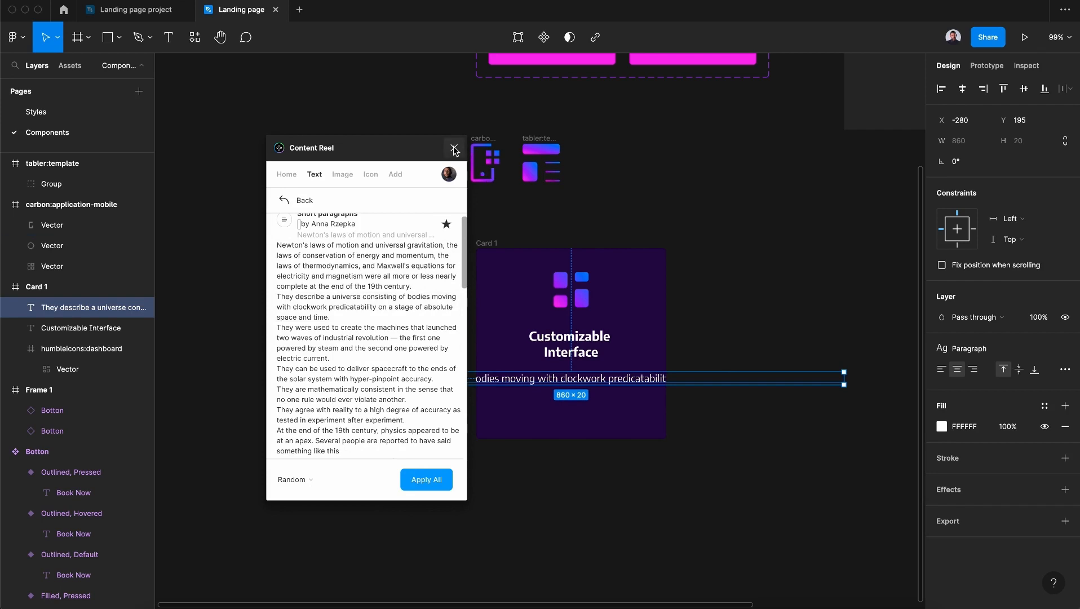
pyautogui.click(453, 148)
# - Resize the paragraph text to 212 wide, place it below the heading at Y 184, and centre it horizontally in Card 1
pyautogui.moveTo(848, 376); pyautogui.dragTo(638, 395)
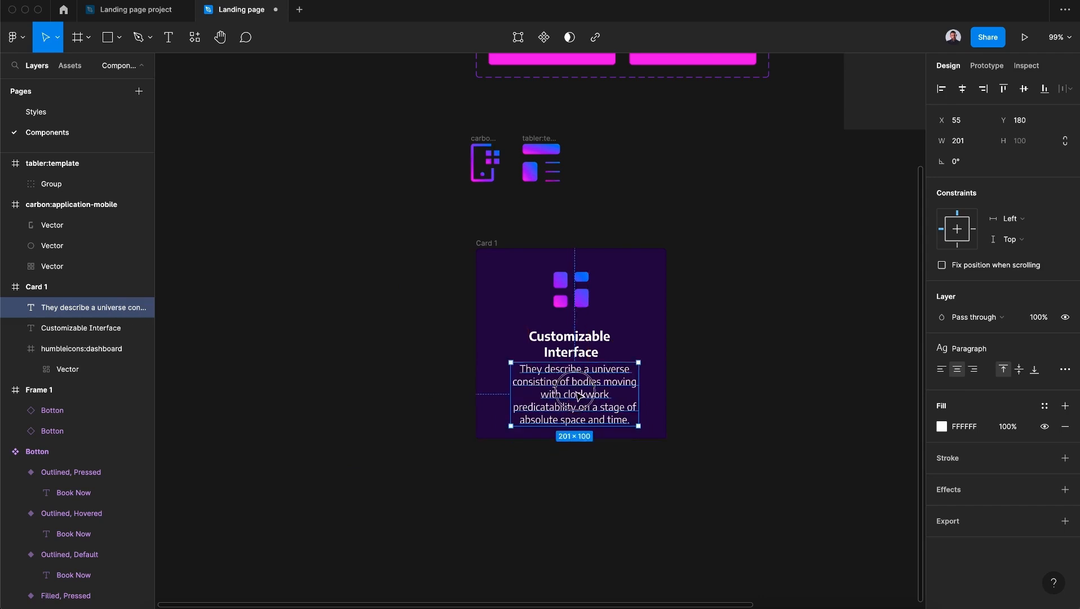
pyautogui.moveTo(529, 398); pyautogui.dragTo(526, 400)
pyautogui.doubleClick(525, 400)
pyautogui.click(635, 393)
pyautogui.moveTo(635, 393); pyautogui.dragTo(642, 393)
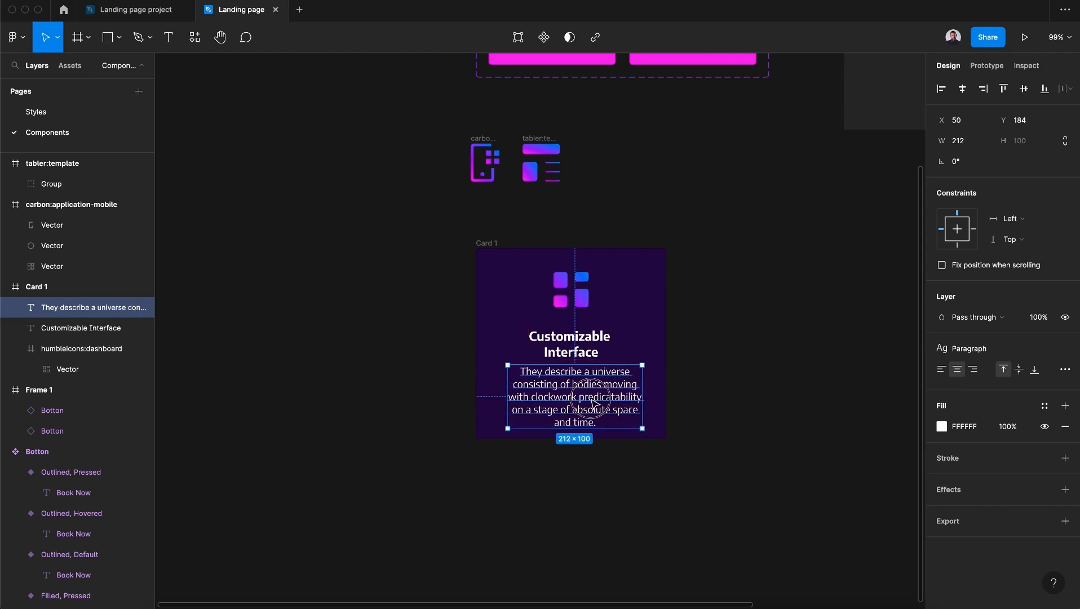
pyautogui.click(962, 88)
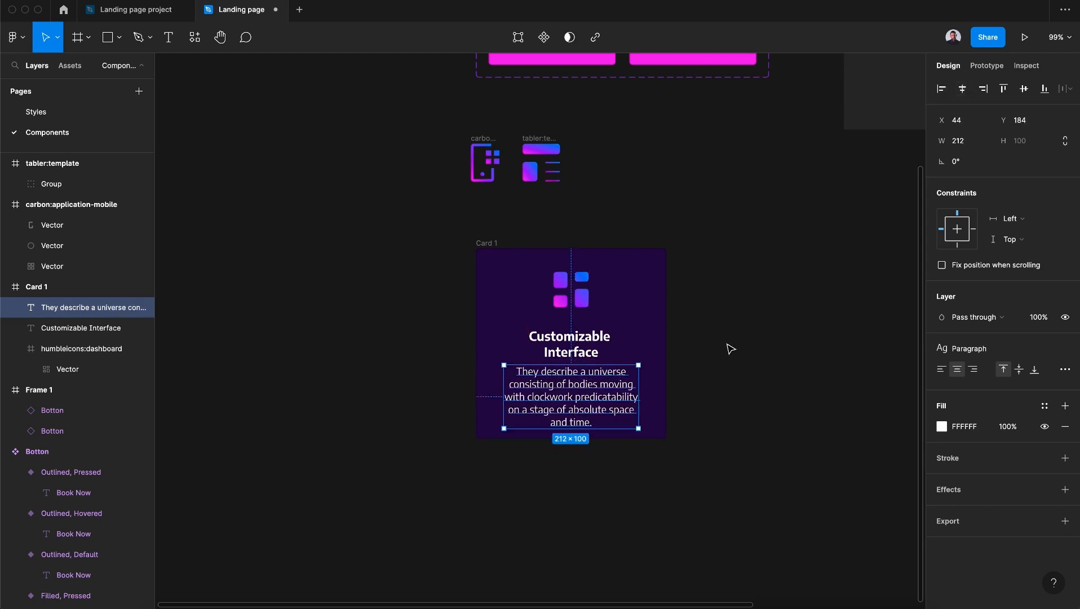
# - Apply the "muted text color" style to the paragraph and the "light text color" style to the heading of Card 1
pyautogui.click(1045, 406)
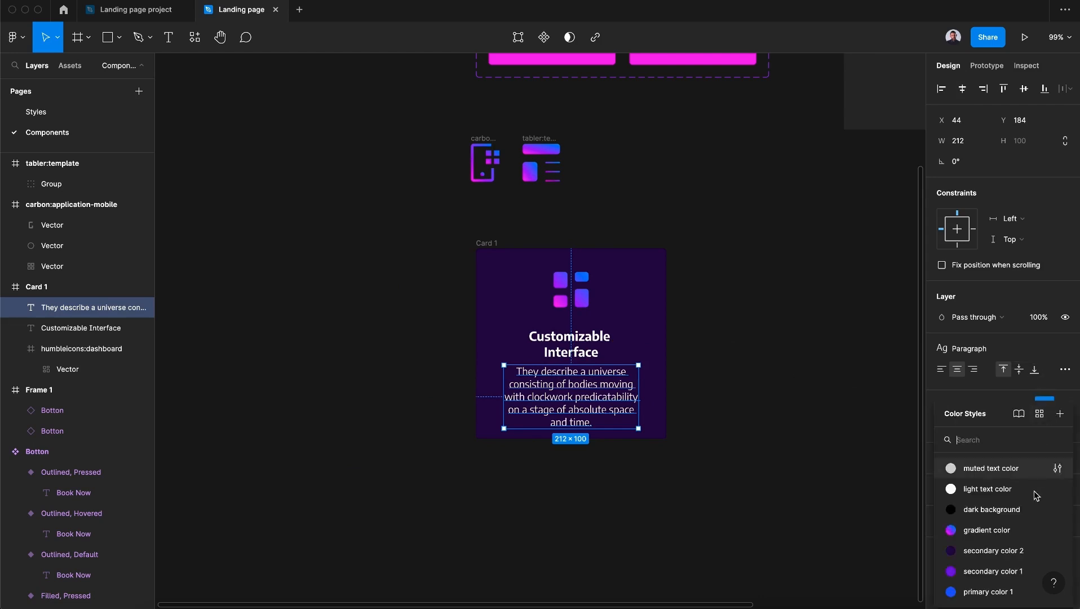
pyautogui.click(985, 472)
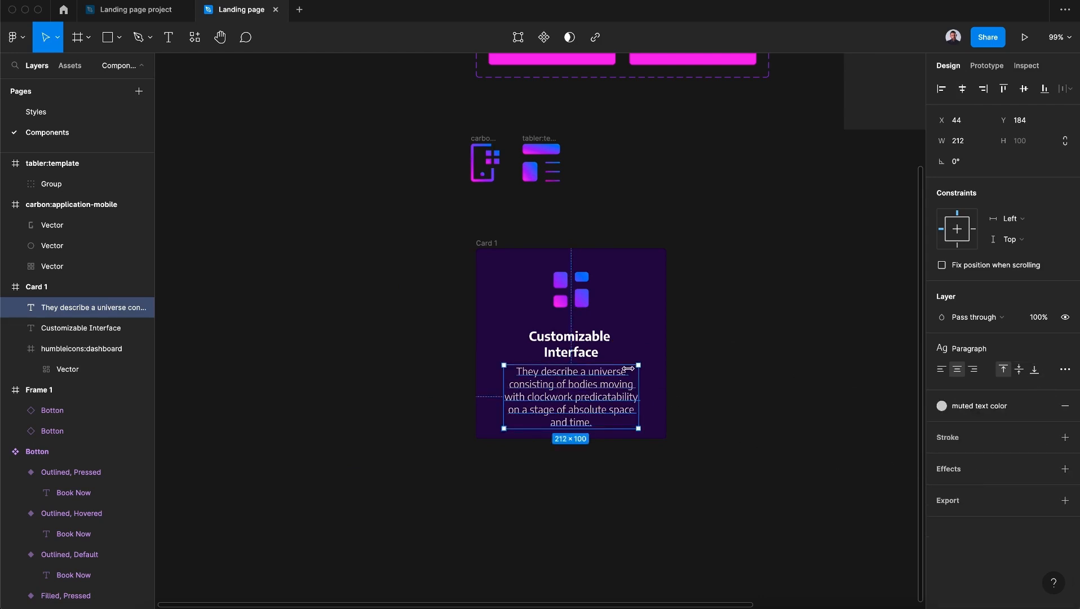
pyautogui.click(586, 344)
pyautogui.click(1045, 406)
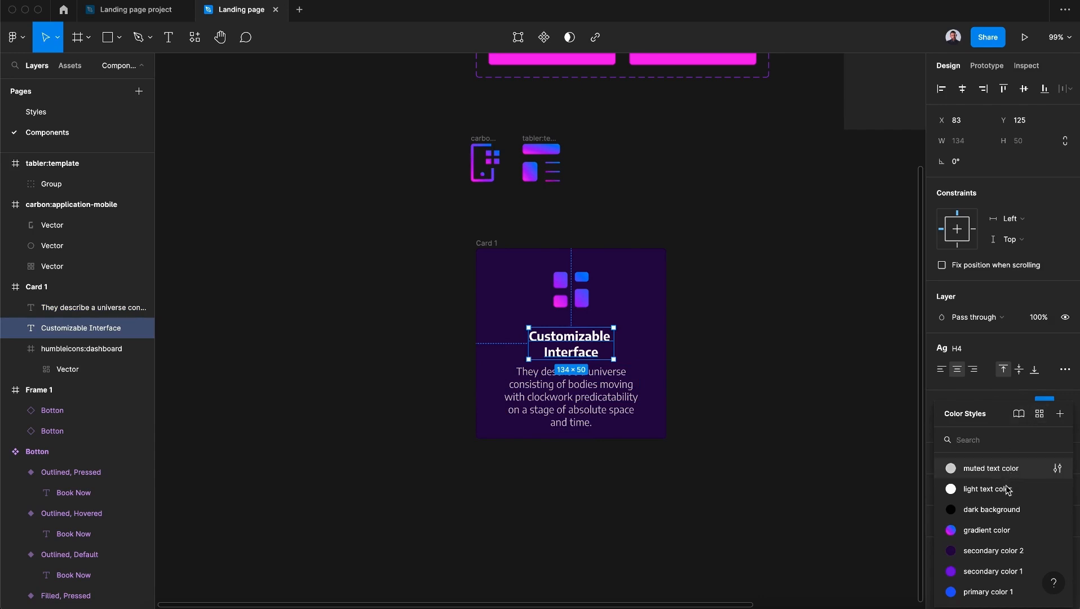
pyautogui.click(952, 488)
pyautogui.click(490, 244)
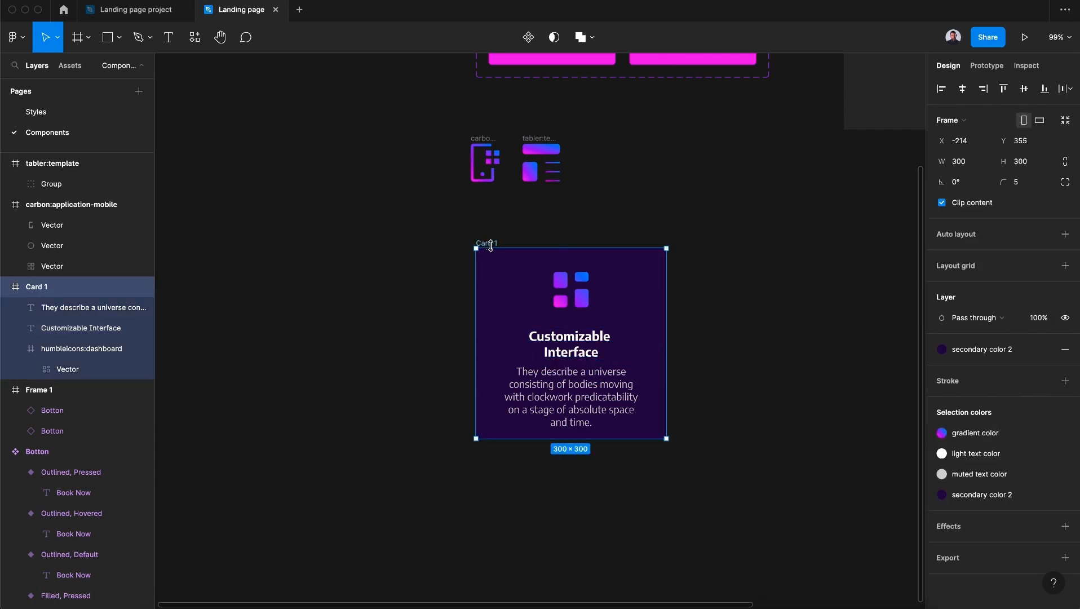
# - Add auto layout to Card 1 and set both its horizontal and vertical padding to 40
pyautogui.click(1065, 235)
pyautogui.click(958, 321)
pyautogui.write('40')
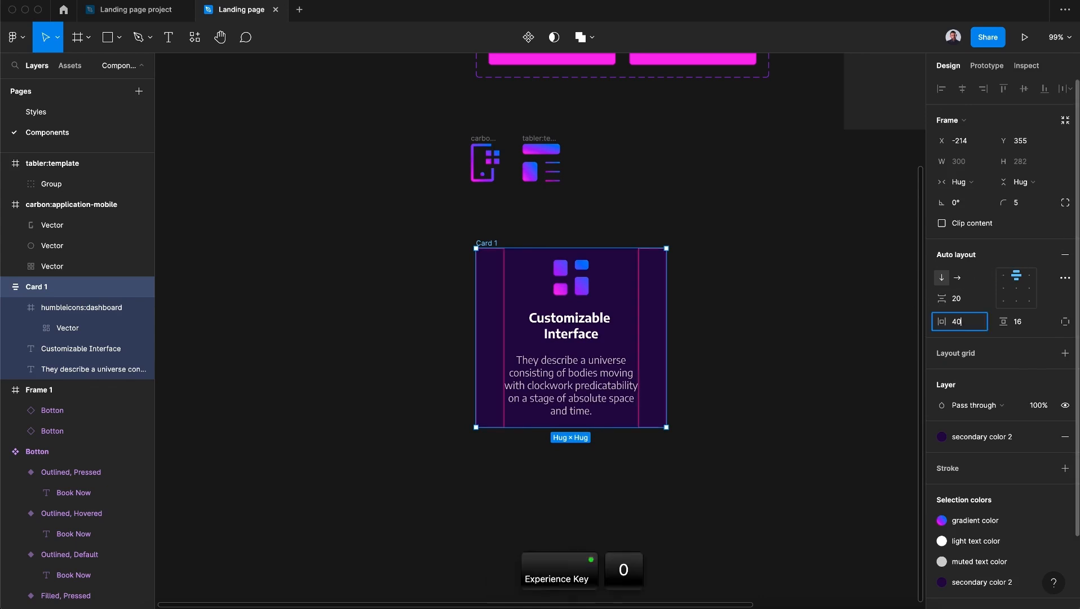
pyautogui.press('Return')
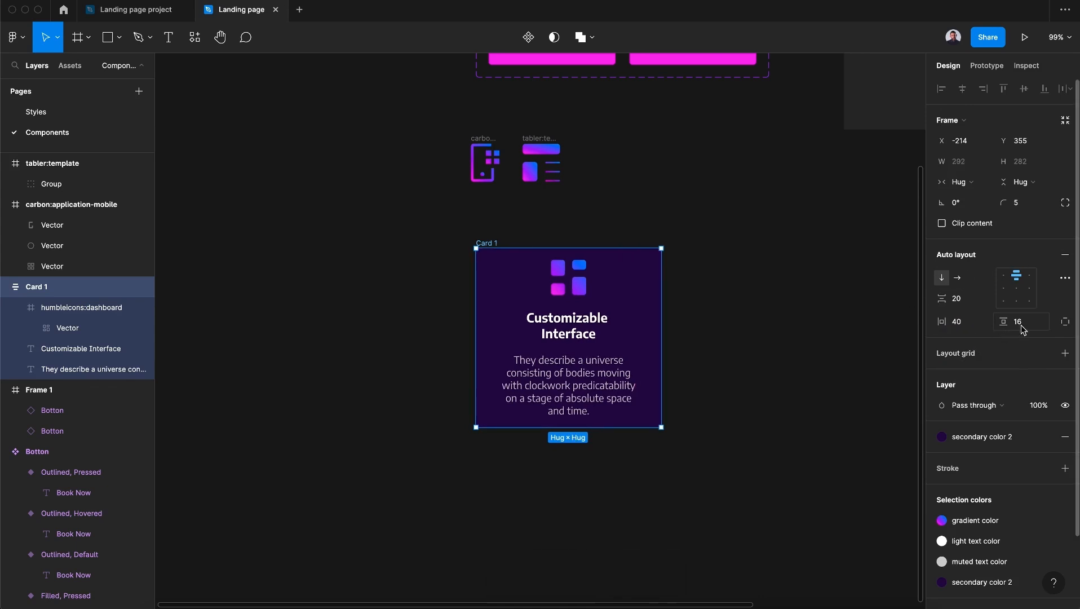
pyautogui.click(1021, 322)
pyautogui.write('40')
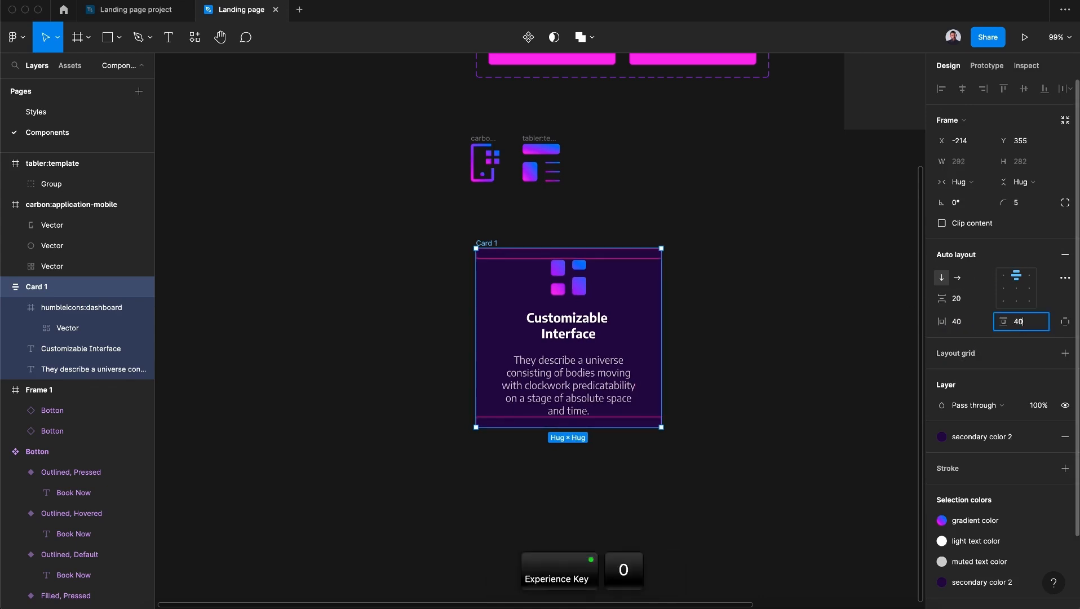
pyautogui.press('Return')
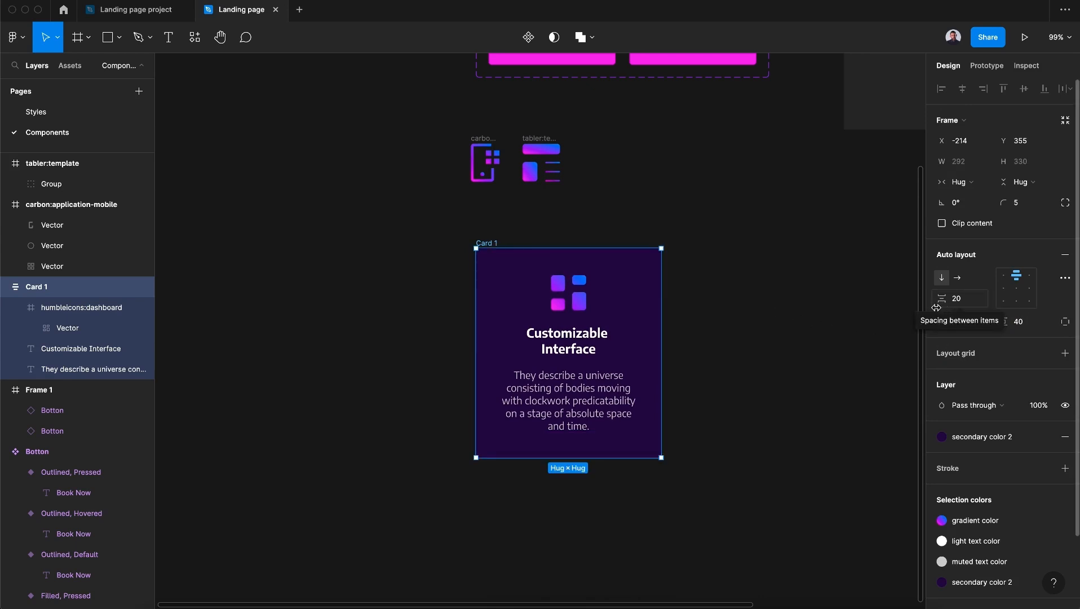
pyautogui.click(731, 322)
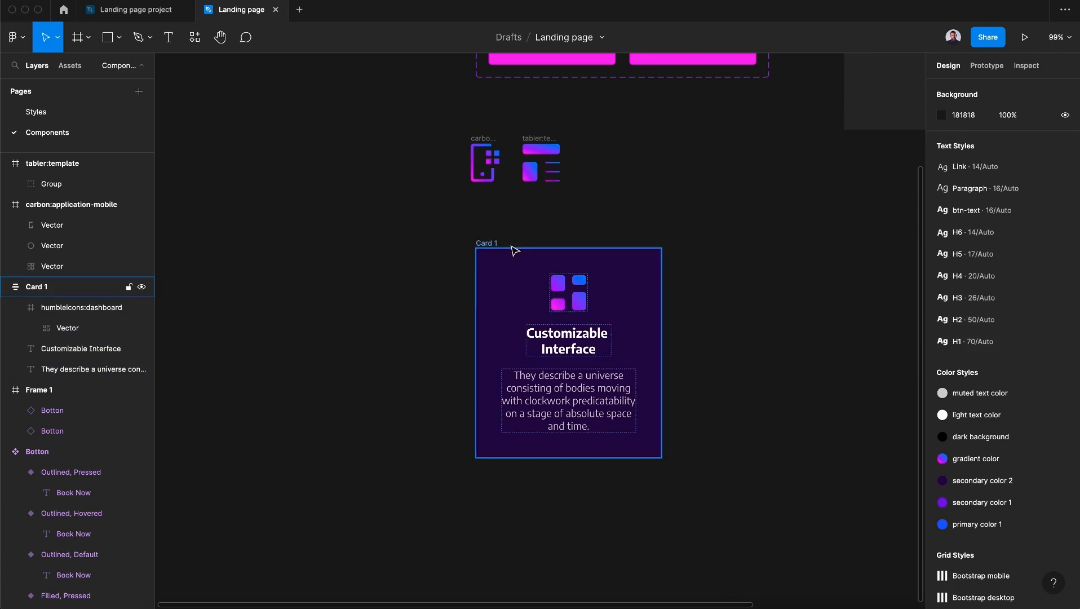
# - Move Card 1 slightly left to about X -227, Y 354, then copy it and paste two duplicates beside it
pyautogui.moveTo(483, 244); pyautogui.dragTo(475, 243)
pyautogui.scroll(-5, 703, 320)
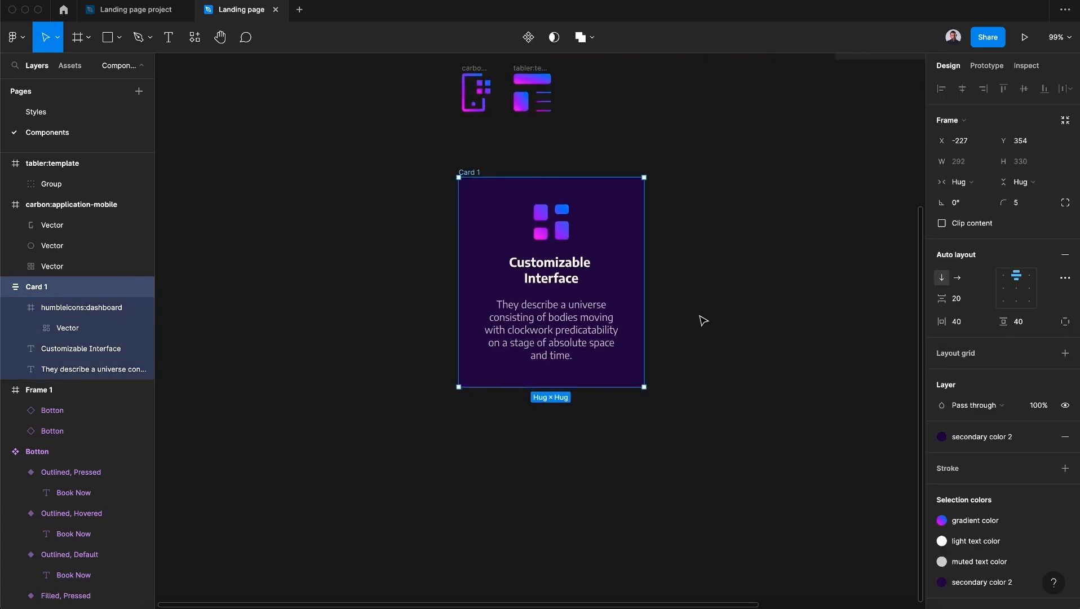
pyautogui.press('super+c')
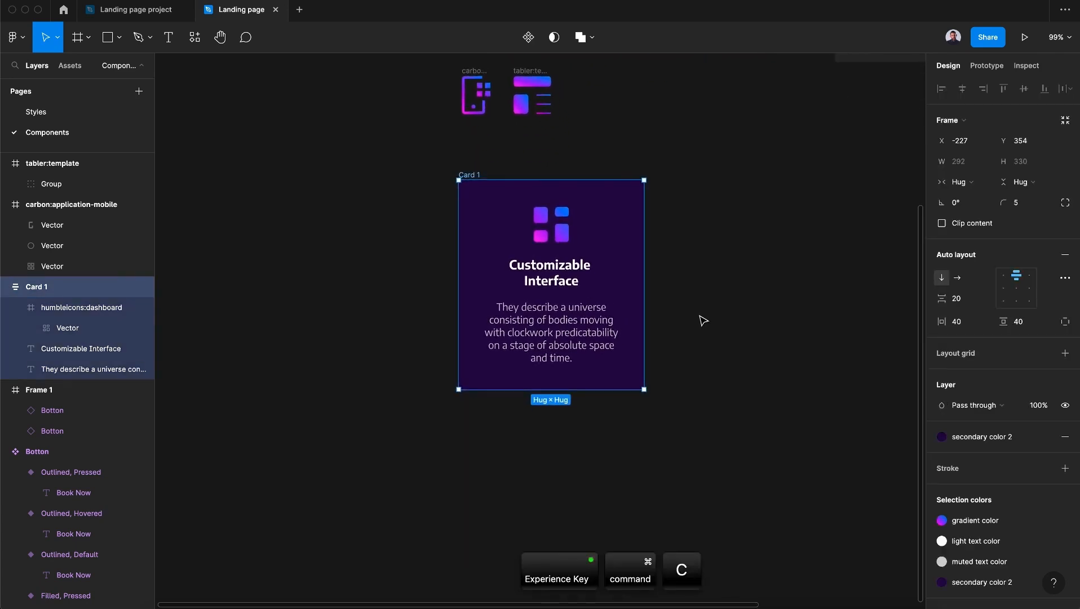
pyautogui.press('super+v')
pyautogui.hscroll(5, 703, 320)
pyautogui.scroll(2, 703, 321)
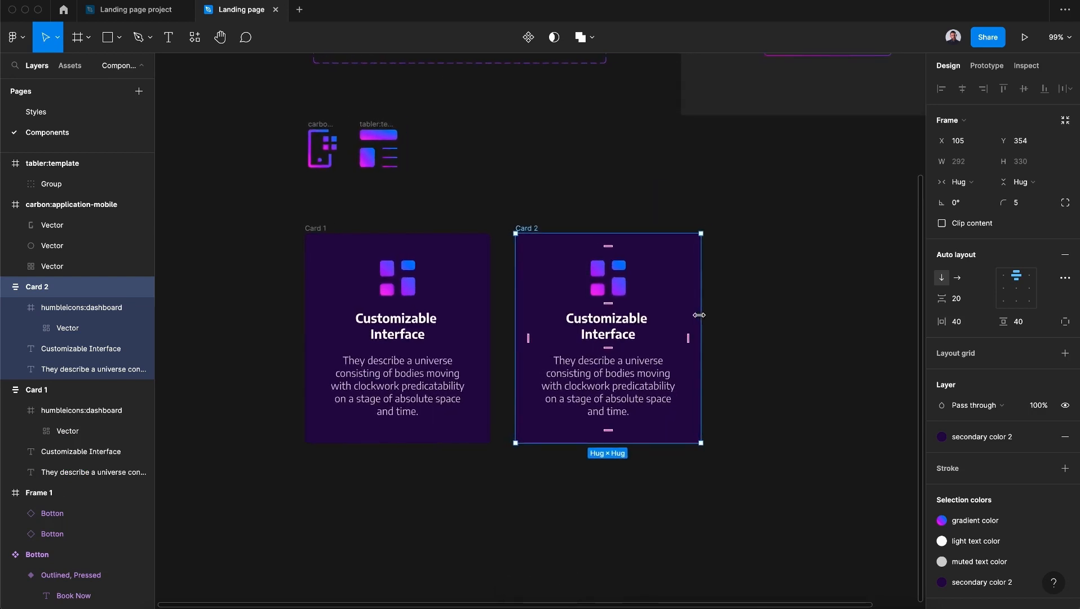
pyautogui.press('super+v')
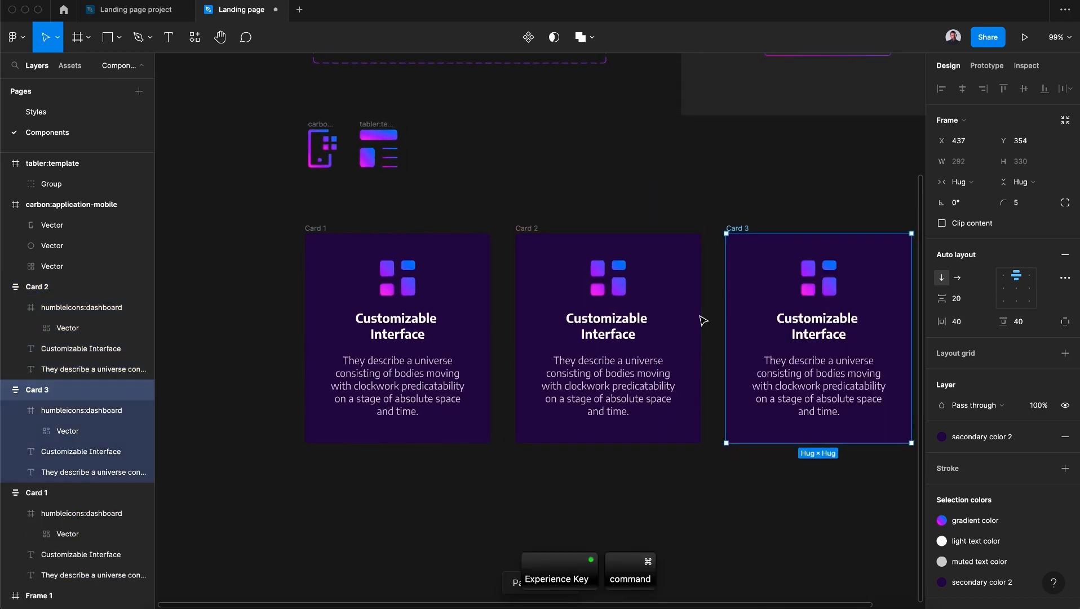
pyautogui.hscroll(3, 702, 316)
pyautogui.scroll(-3, 701, 320)
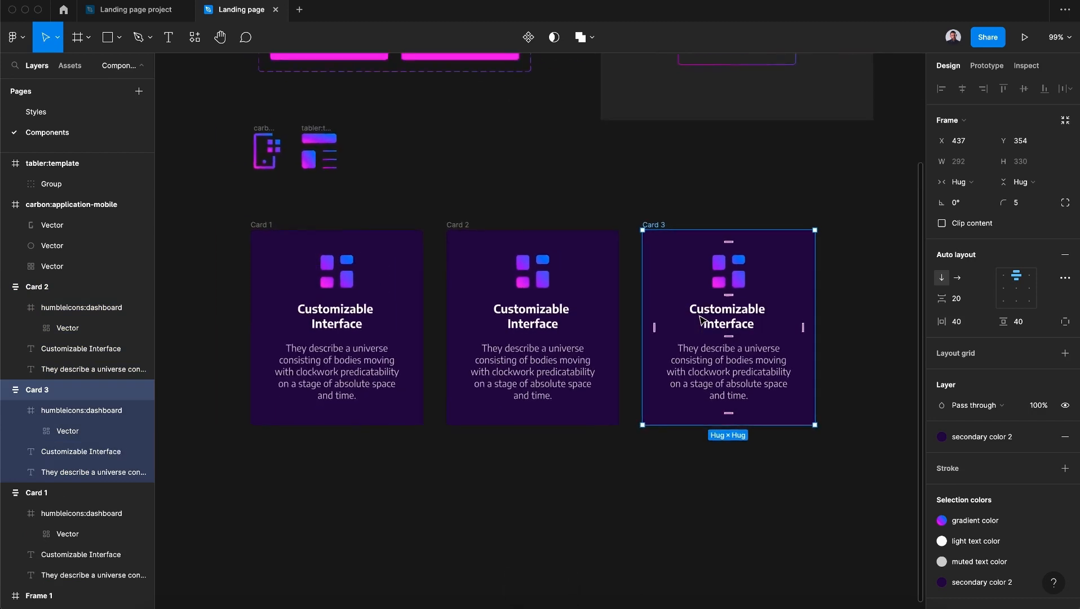
# - Delete the dashboard icons from Card 2 and Card 3
pyautogui.click(541, 278)
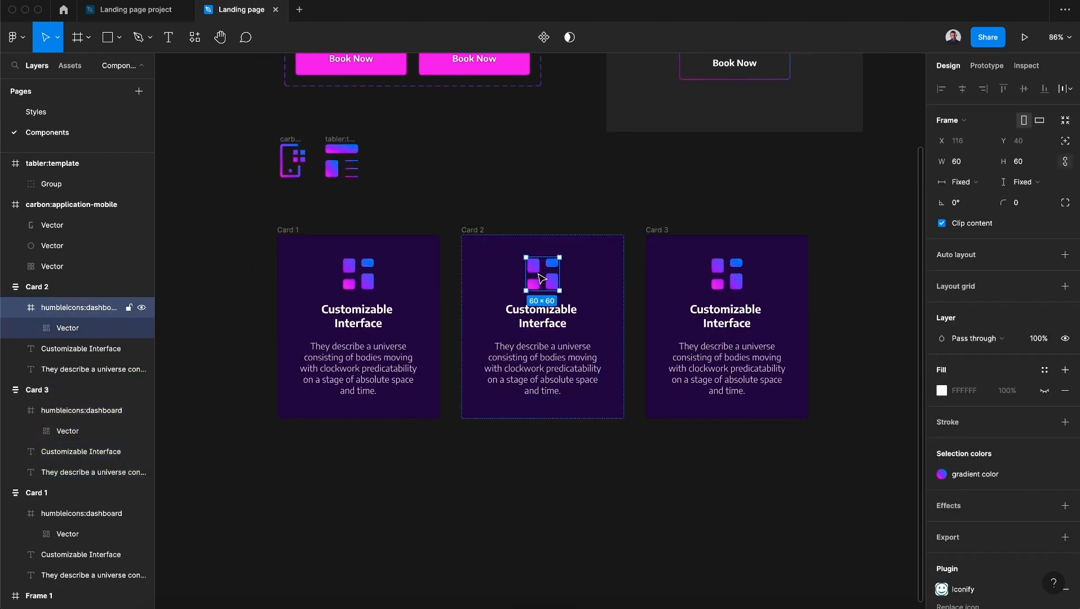
pyautogui.press('BackSpace')
pyautogui.click(727, 274)
pyautogui.press('BackSpace')
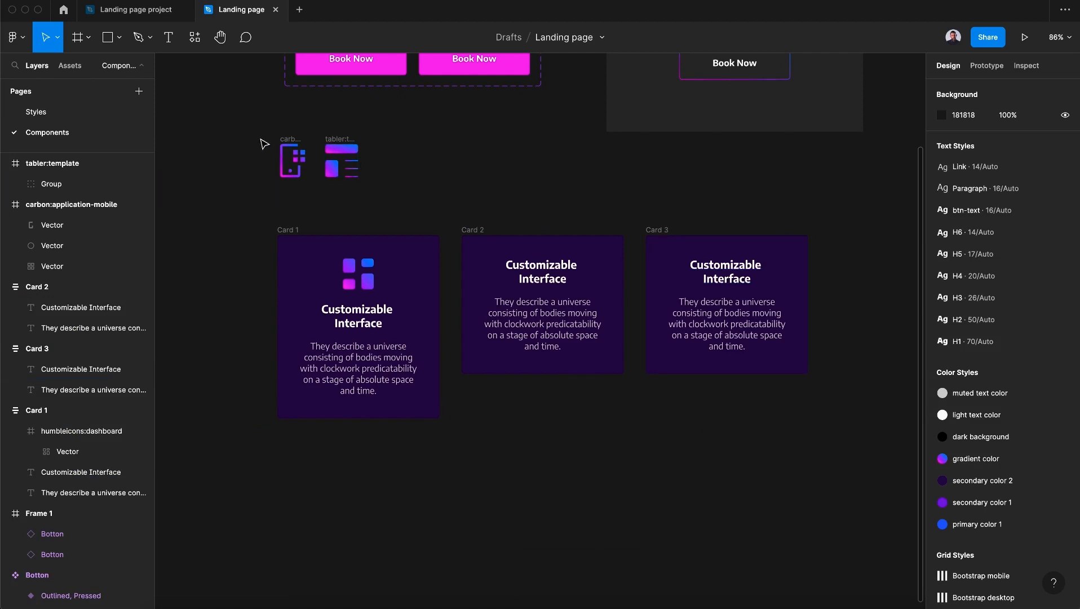
# - Move the carbon:application-mobile icon above the heading in Card 2 and the tabler:template icon above the heading in Card 3
pyautogui.moveTo(282, 139); pyautogui.dragTo(524, 247)
pyautogui.moveTo(341, 160); pyautogui.dragTo(727, 271)
pyautogui.click(868, 327)
pyautogui.click(472, 230)
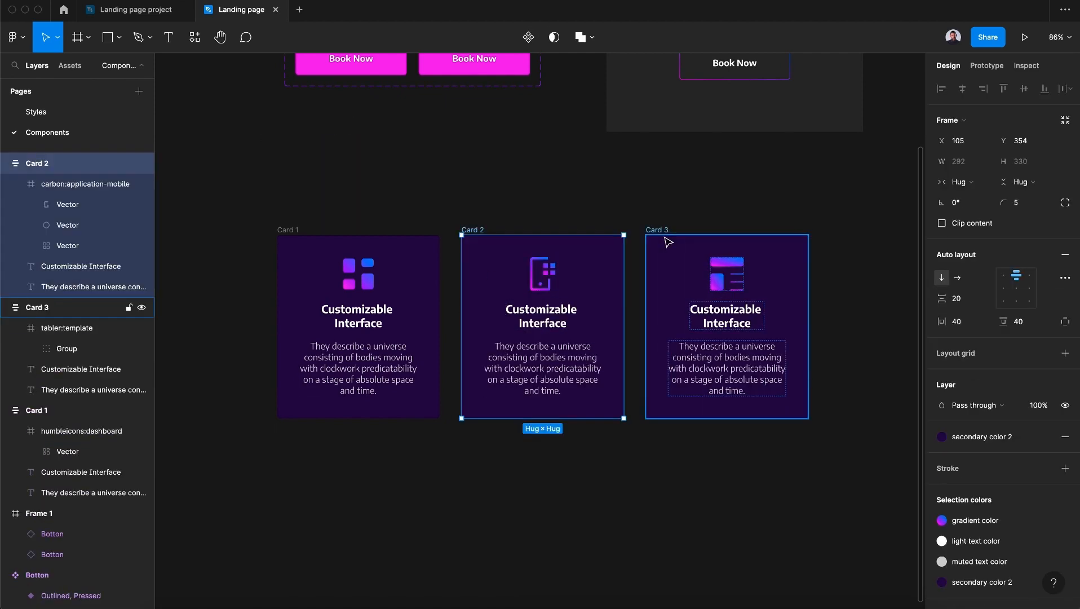
pyautogui.click(658, 230)
pyautogui.click(839, 341)
# - Combine the three cards into a component set and rename its variant property to "card"
pyautogui.scroll(-2, 838, 343)
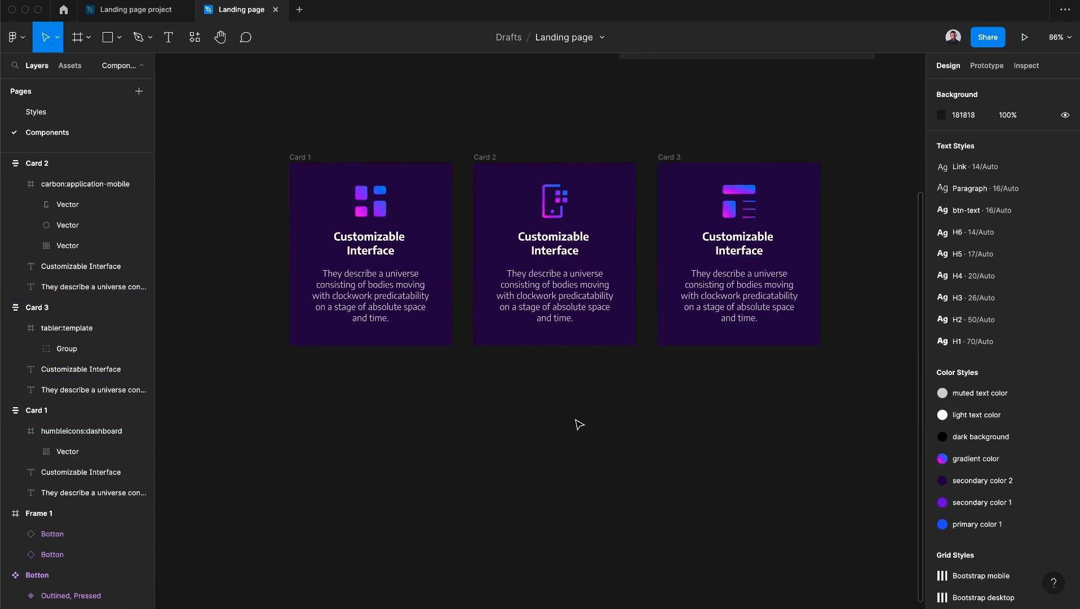
pyautogui.scroll(-3, 579, 424)
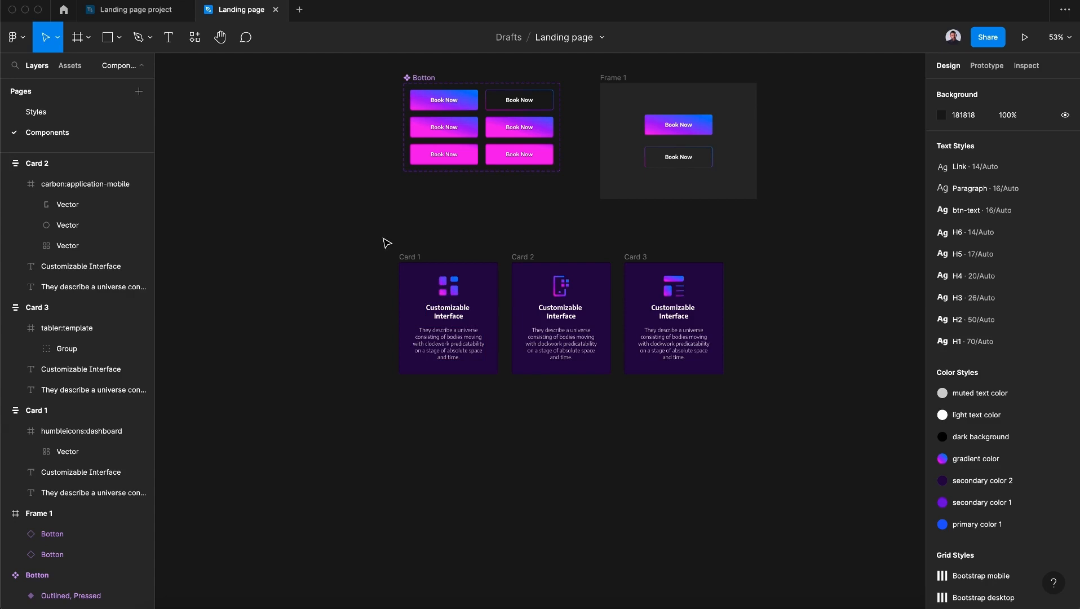
pyautogui.moveTo(361, 228); pyautogui.dragTo(702, 386)
pyautogui.click(538, 39)
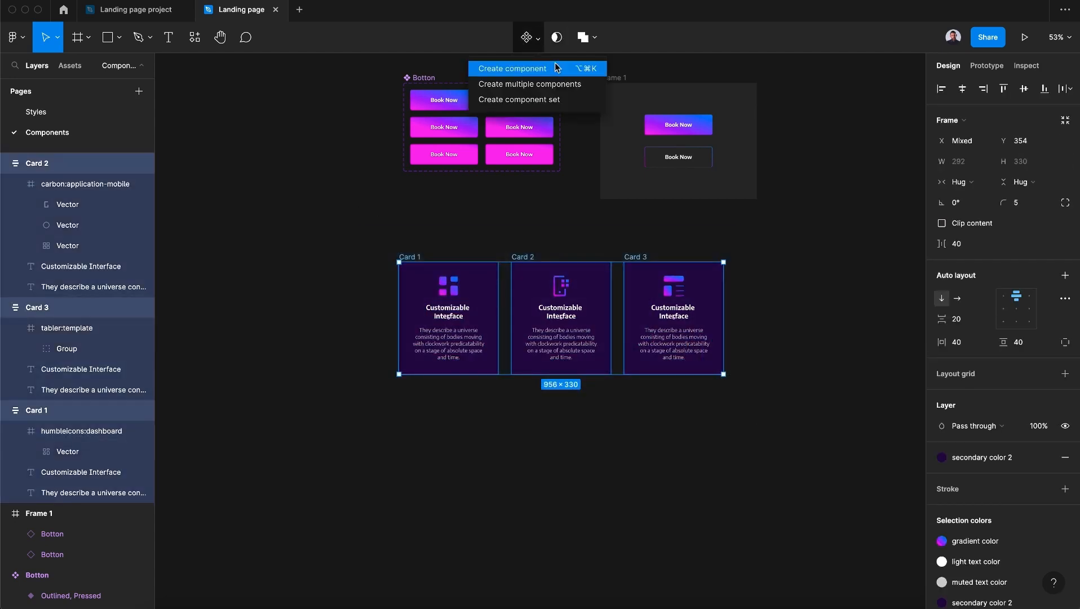
pyautogui.click(517, 103)
pyautogui.doubleClick(967, 287)
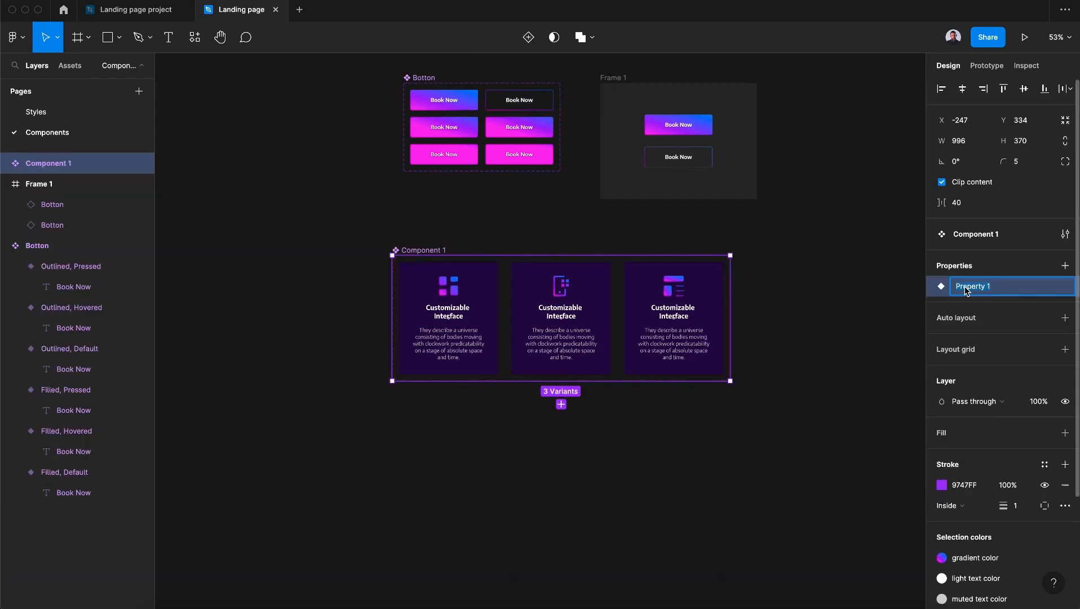
pyautogui.write('card')
# - Add a variant property named "States" with the value Default to the card component set
pyautogui.click(1065, 267)
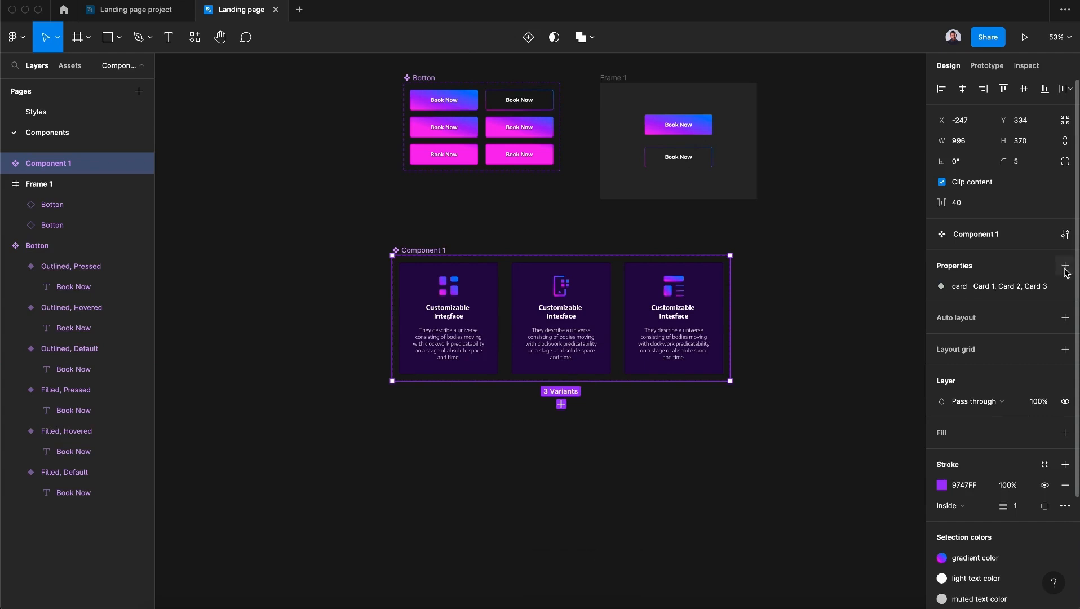
pyautogui.click(1020, 307)
pyautogui.write('S')
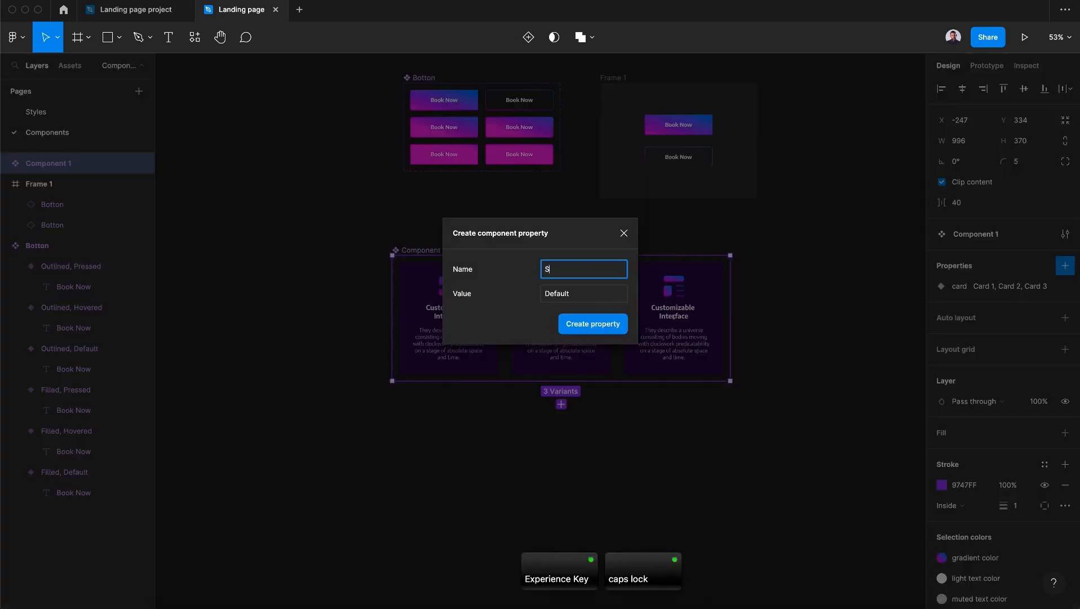
pyautogui.write('tates')
pyautogui.click(594, 325)
# - Duplicate all three card variants inside the component set and collapse the cards in the layer list
pyautogui.click(486, 337)
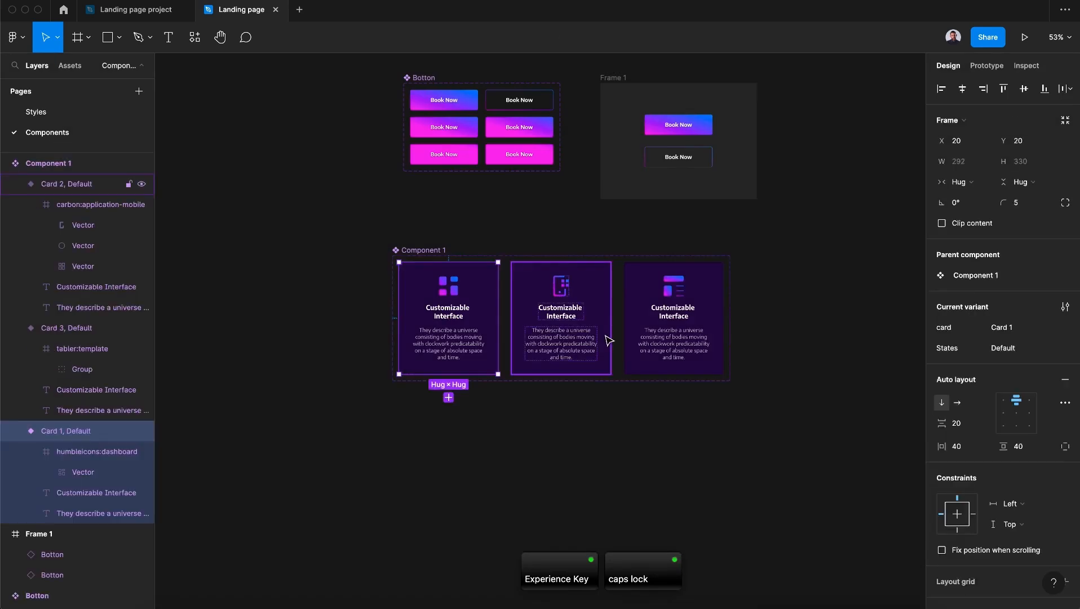
pyautogui.keyDown('shift'); pyautogui.click(606, 337); pyautogui.keyUp('shift')
pyautogui.keyDown('shift'); pyautogui.click(712, 324); pyautogui.keyUp('shift')
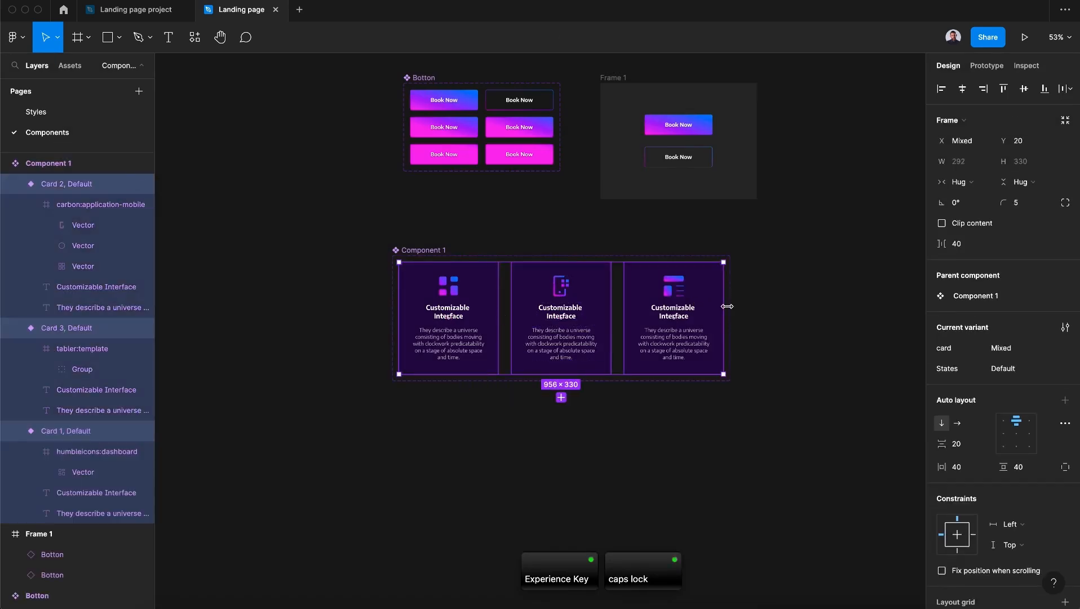
pyautogui.press('super+c')
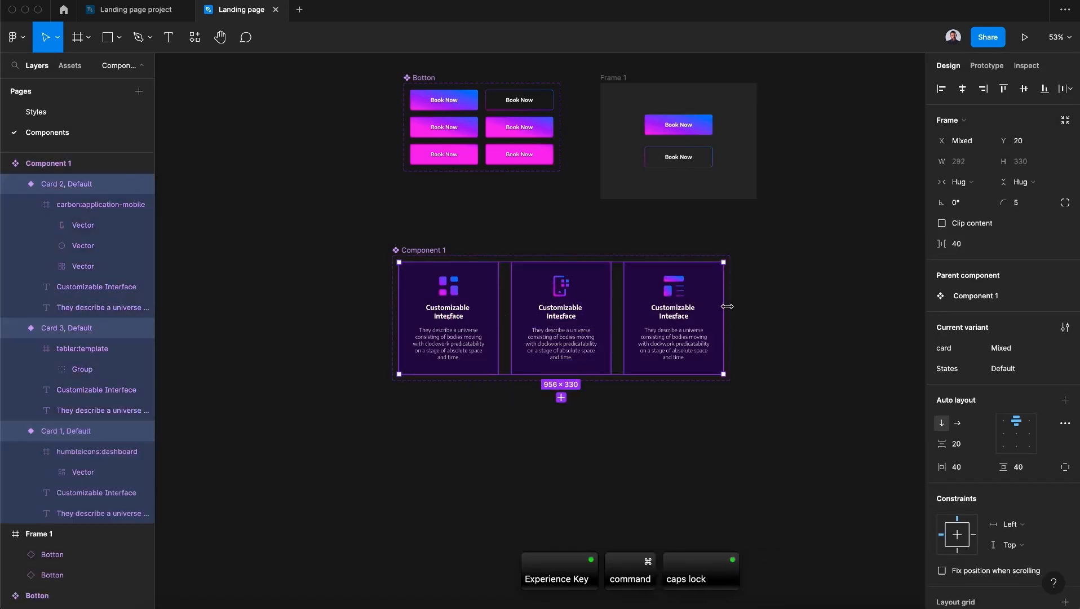
pyautogui.press('super+v')
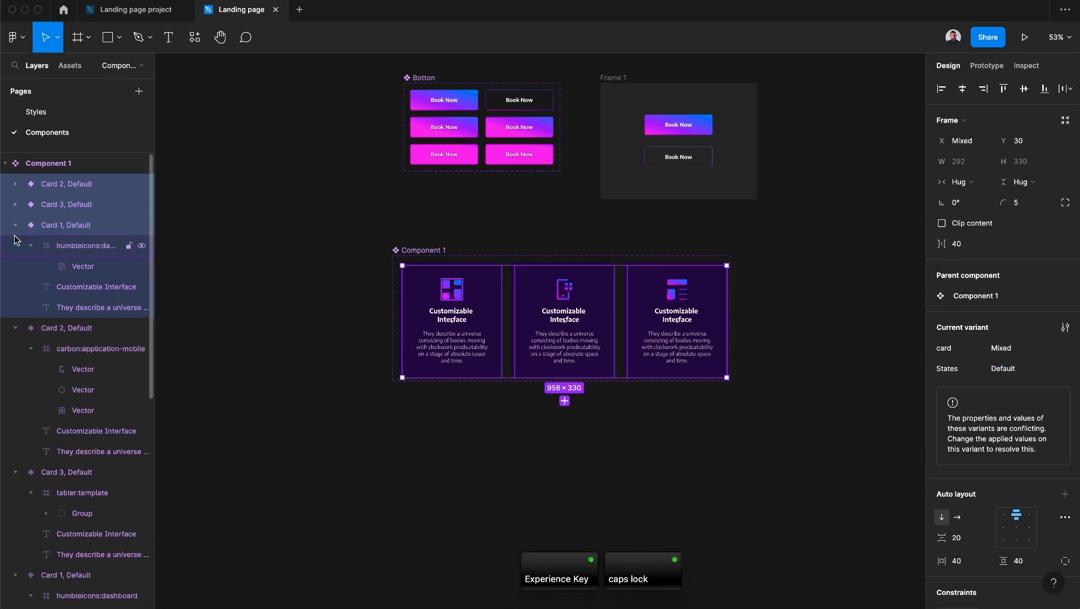
pyautogui.click(15, 226)
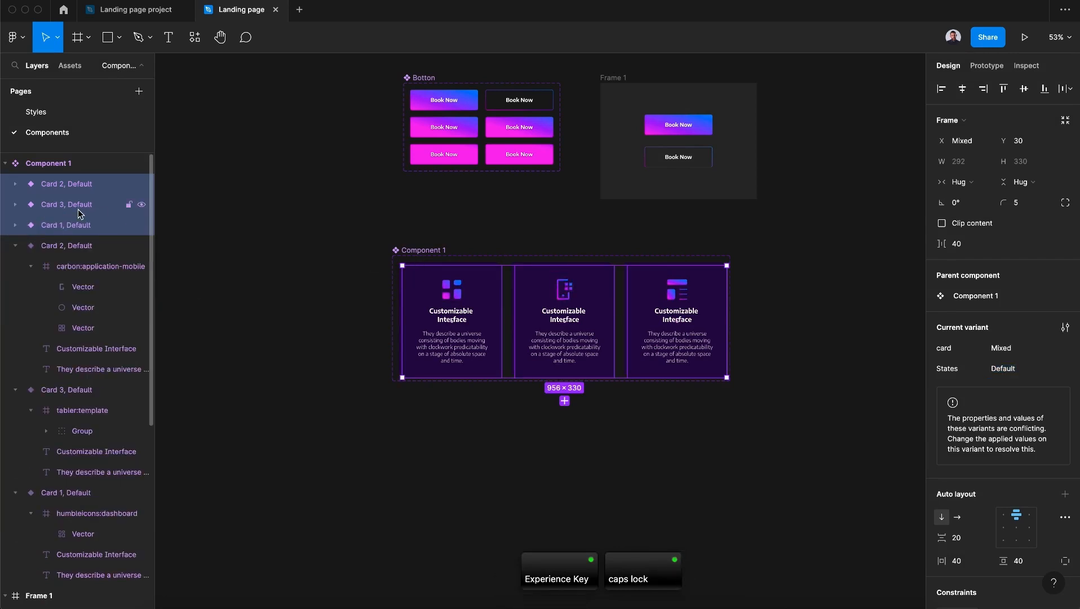
pyautogui.click(15, 245)
pyautogui.click(16, 266)
pyautogui.click(15, 287)
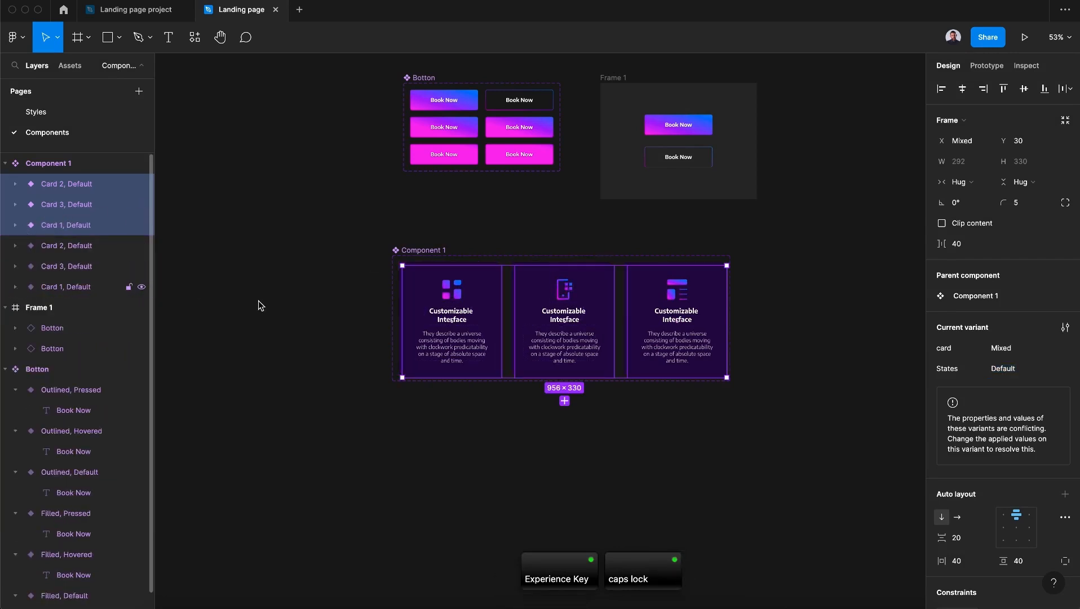
# - Extend the component set's frame downward and move the duplicated cards into a second row at about Y 388
pyautogui.click(435, 251)
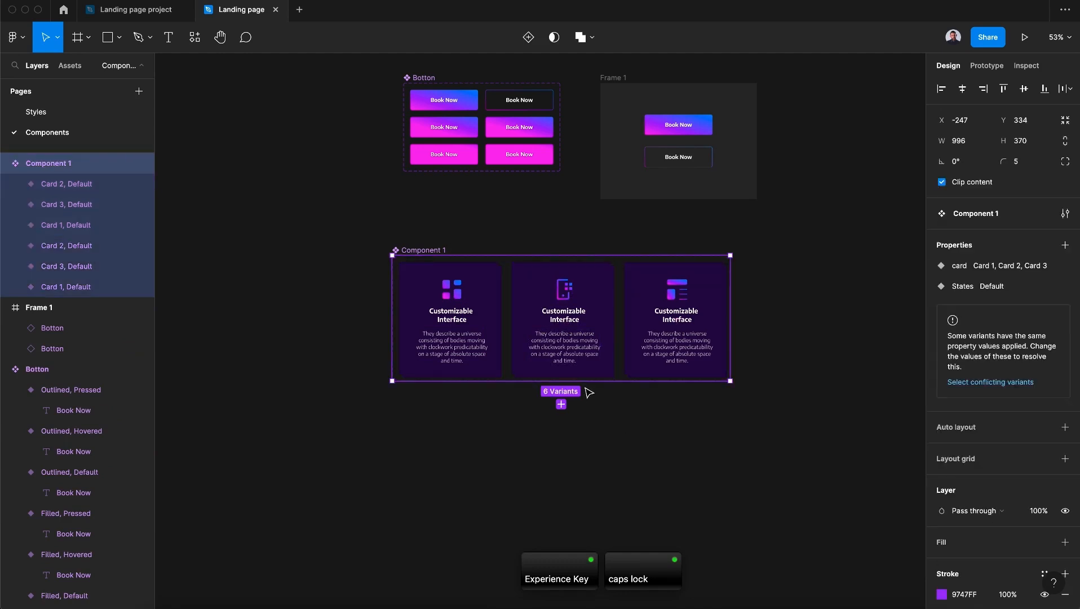
pyautogui.moveTo(590, 382); pyautogui.dragTo(596, 518)
pyautogui.click(472, 334)
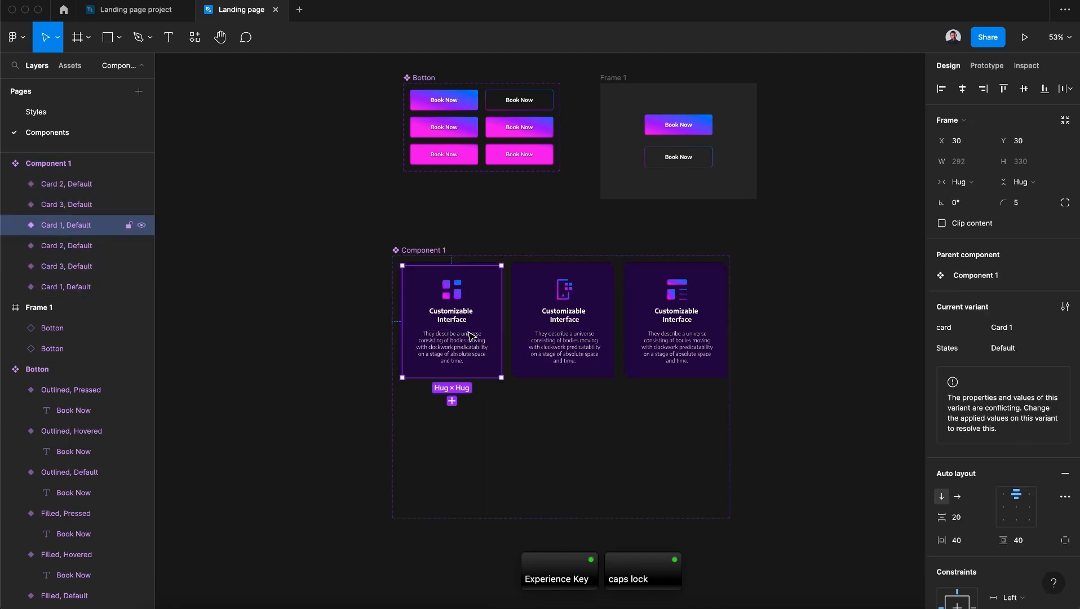
pyautogui.keyDown('shift'); pyautogui.click(125, 184); pyautogui.keyUp('shift')
pyautogui.moveTo(582, 315); pyautogui.dragTo(581, 426)
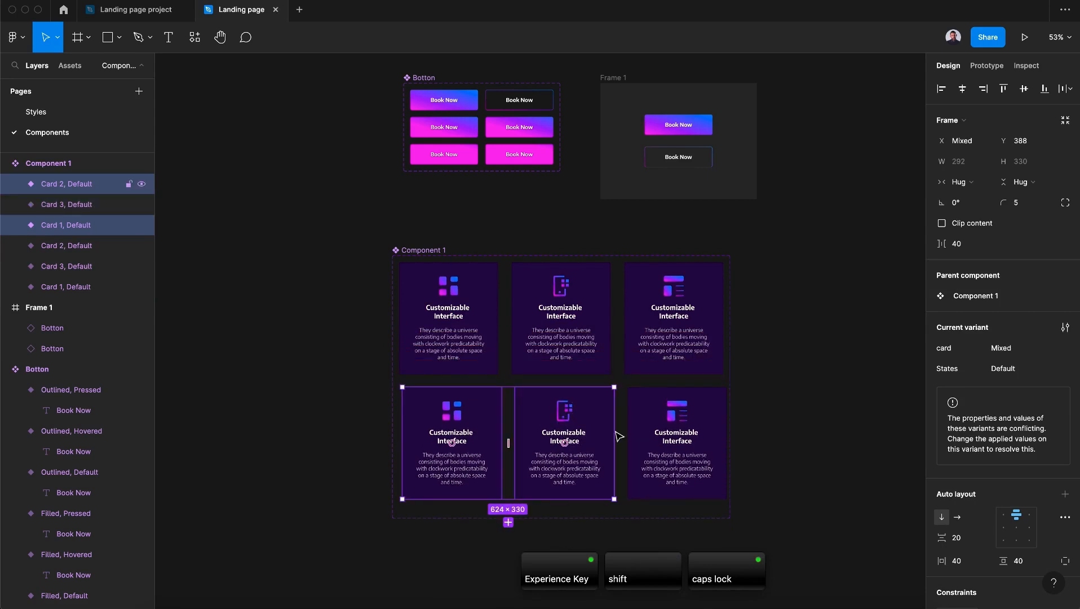
# - Set the States property of the three second-row card variants to "Hovered"
pyautogui.keyDown('shift'); pyautogui.click(681, 443); pyautogui.keyUp('shift')
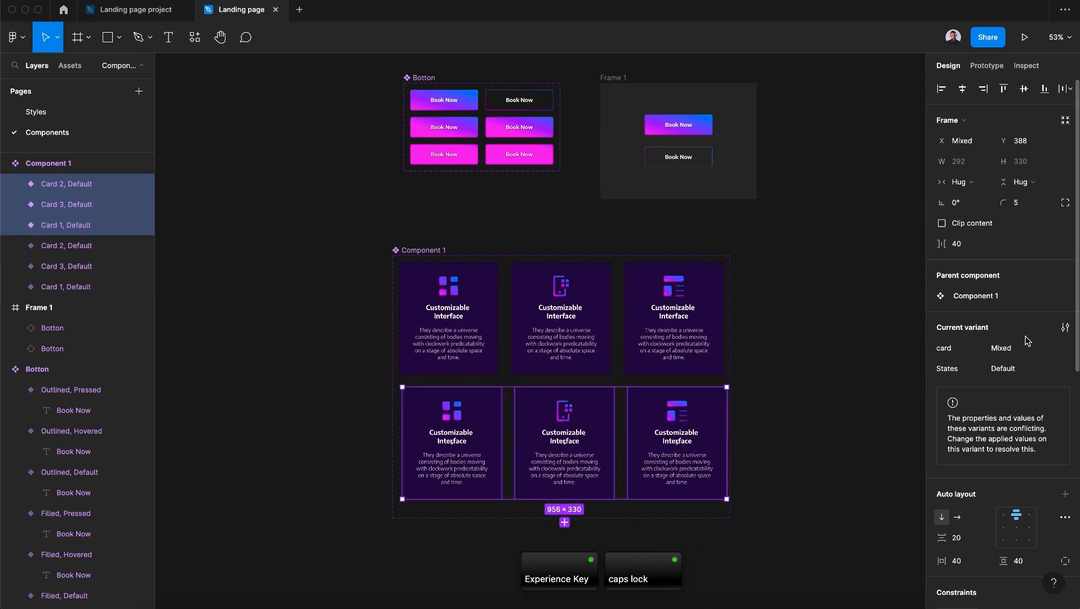
pyautogui.scroll(-3, 1028, 340)
pyautogui.click(1011, 292)
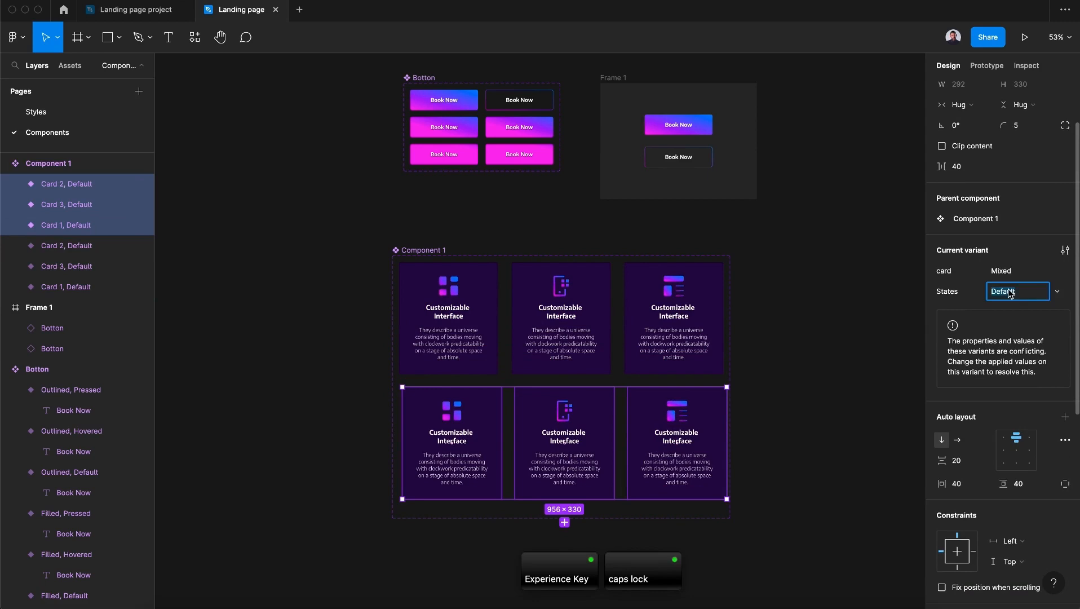
pyautogui.write('Hovere')
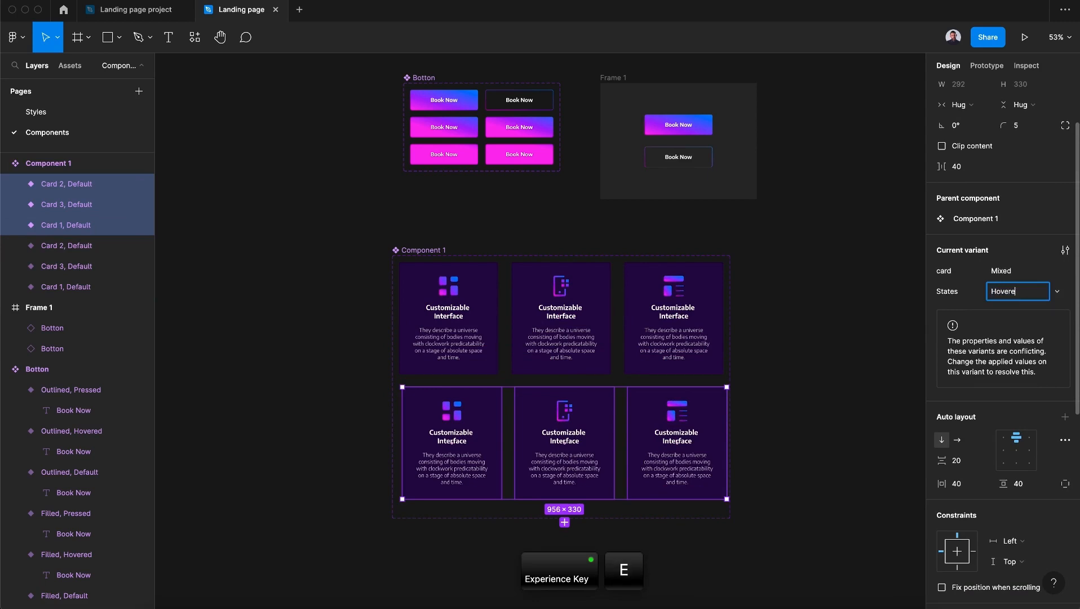
pyautogui.write('d')
pyautogui.press('Return')
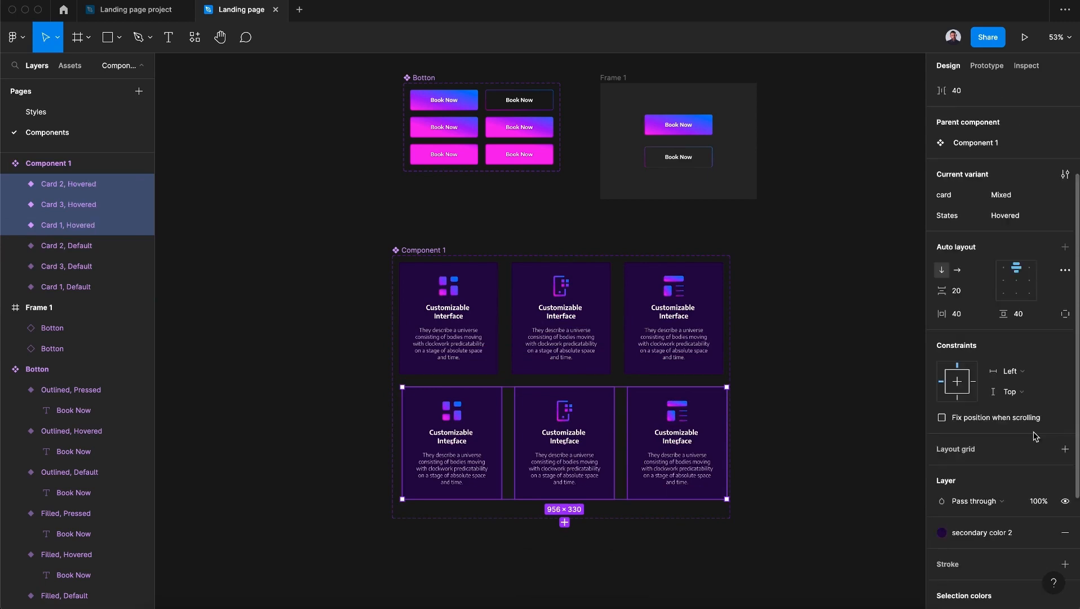
# - Check the card property of each Default and Hovered card pair and the States property of the second-row cards
pyautogui.click(466, 317)
pyautogui.keyDown('shift'); pyautogui.click(498, 407); pyautogui.keyUp('shift')
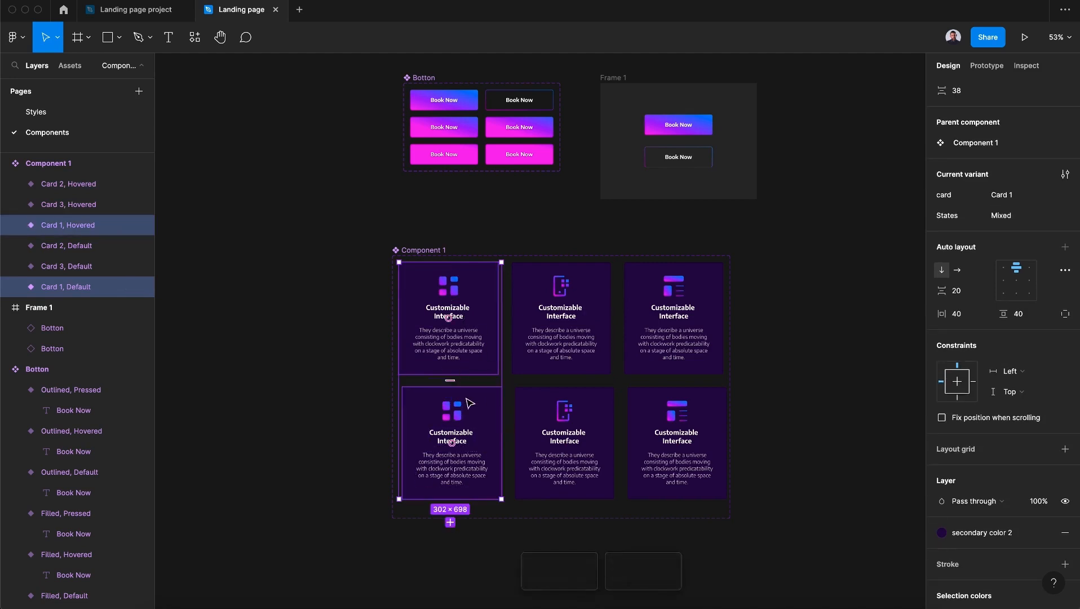
pyautogui.click(1001, 197)
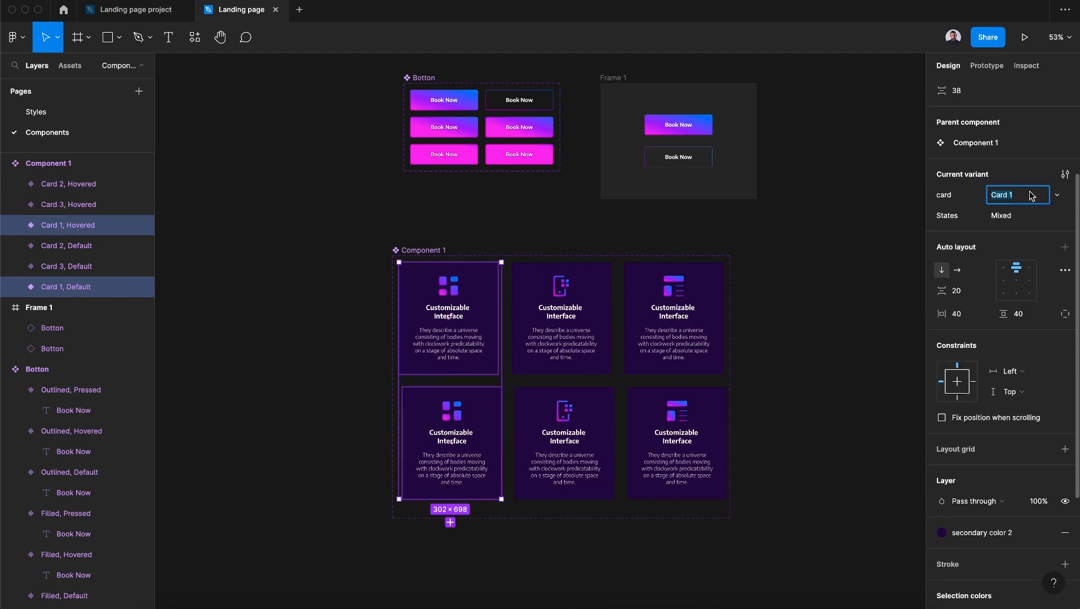
pyautogui.click(560, 355)
pyautogui.keyDown('shift'); pyautogui.click(564, 444); pyautogui.keyUp('shift')
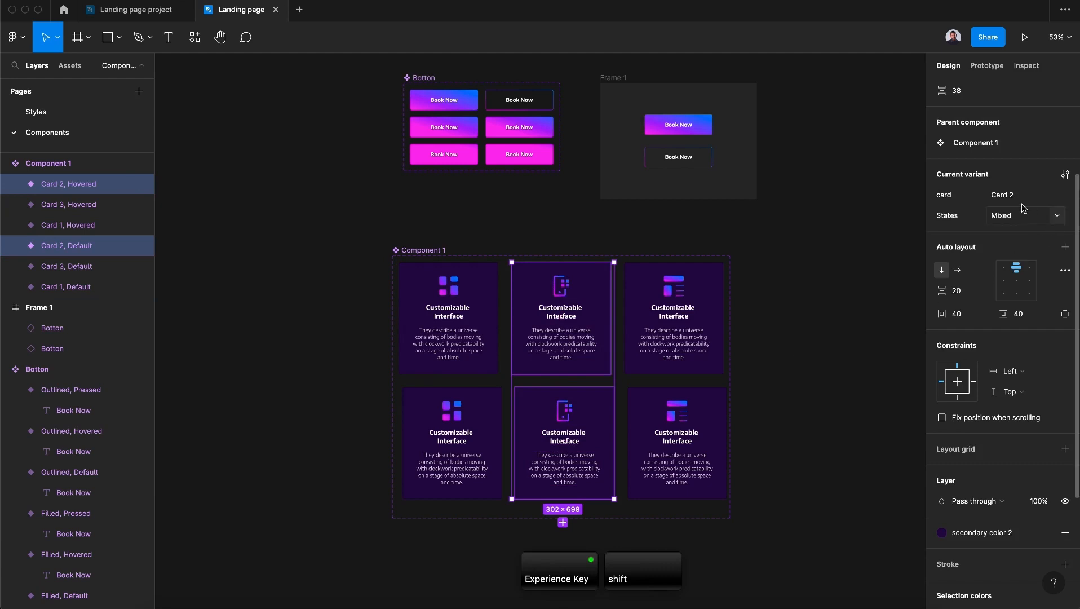
pyautogui.click(704, 313)
pyautogui.keyDown('shift'); pyautogui.click(713, 457); pyautogui.keyUp('shift')
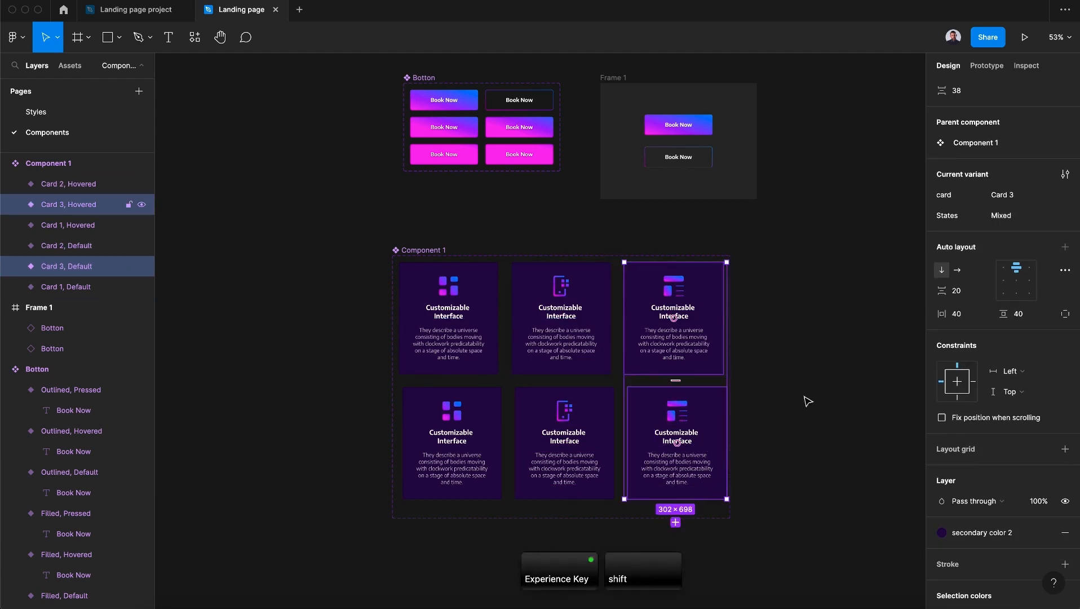
pyautogui.click(832, 344)
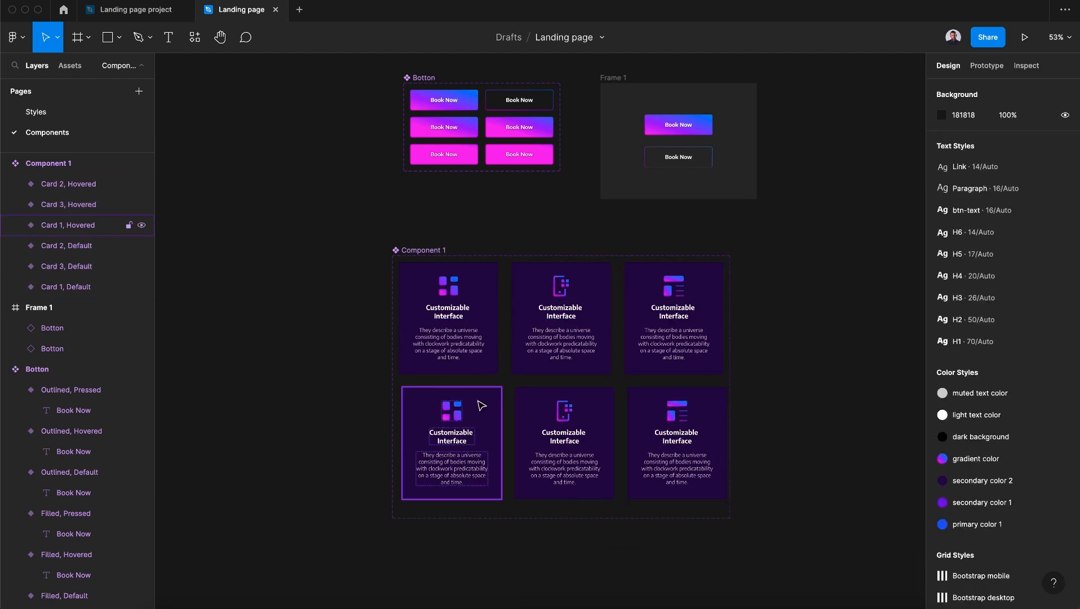
pyautogui.click(480, 405)
pyautogui.keyDown('shift'); pyautogui.click(564, 434); pyautogui.keyUp('shift')
pyautogui.keyDown('shift'); pyautogui.click(641, 416); pyautogui.keyUp('shift')
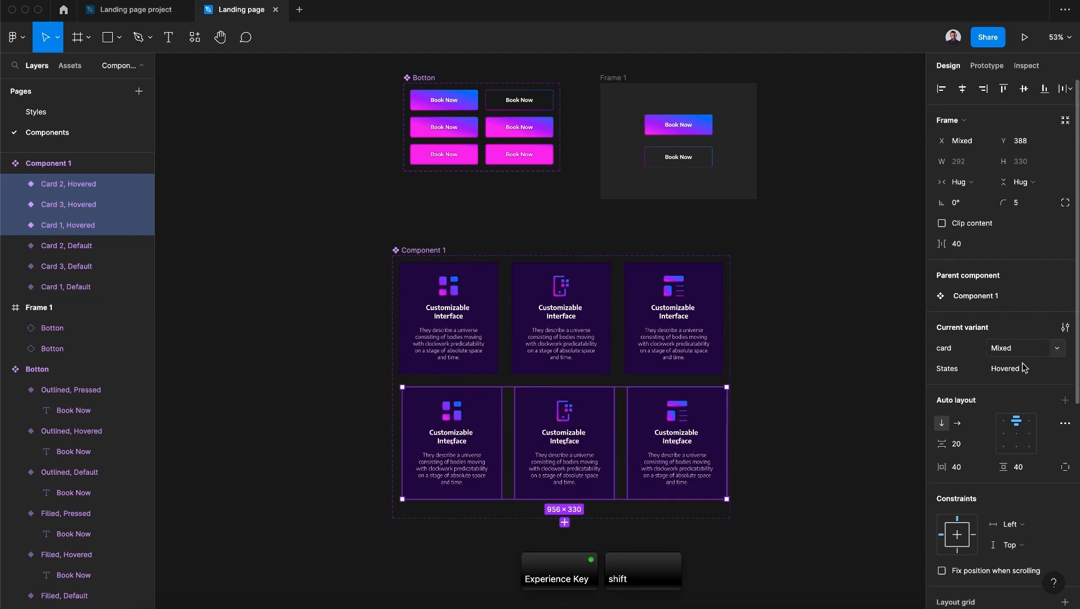
pyautogui.click(817, 364)
# - Apply the "gradient color" style as a stroke to the three hovered card variants
pyautogui.scroll(-3, 796, 362)
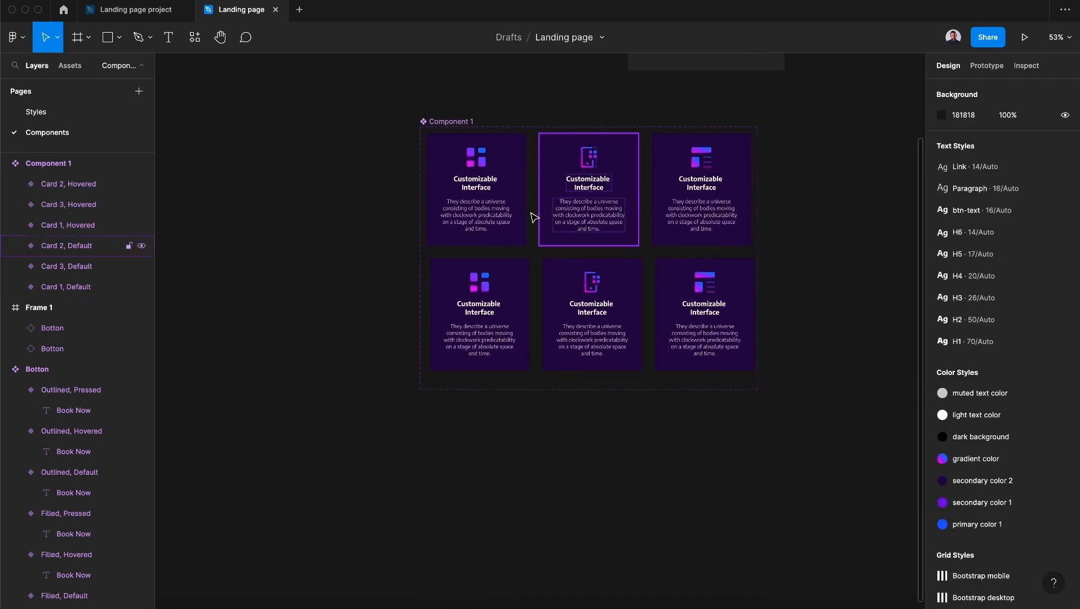
pyautogui.click(505, 293)
pyautogui.keyDown('shift'); pyautogui.click(630, 309); pyautogui.keyUp('shift')
pyautogui.keyDown('shift'); pyautogui.click(707, 307); pyautogui.keyUp('shift')
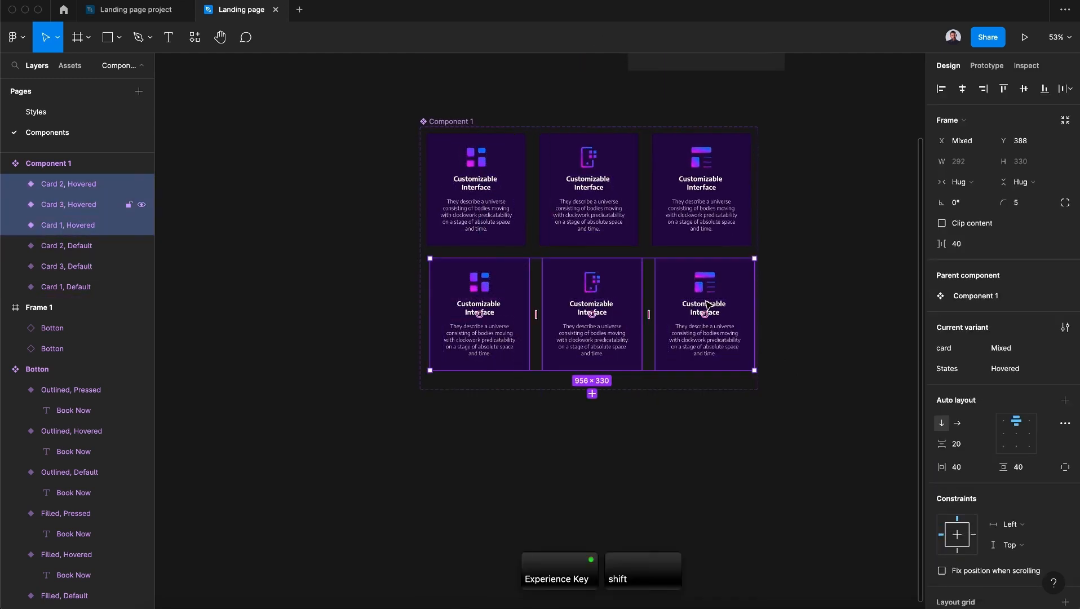
pyautogui.scroll(-6, 968, 448)
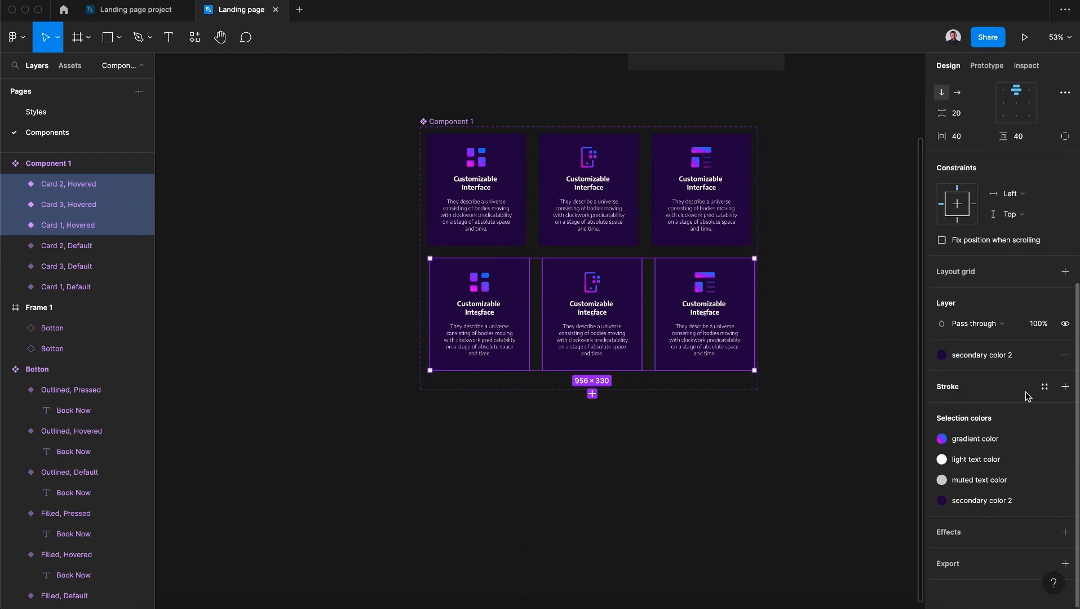
pyautogui.click(1044, 389)
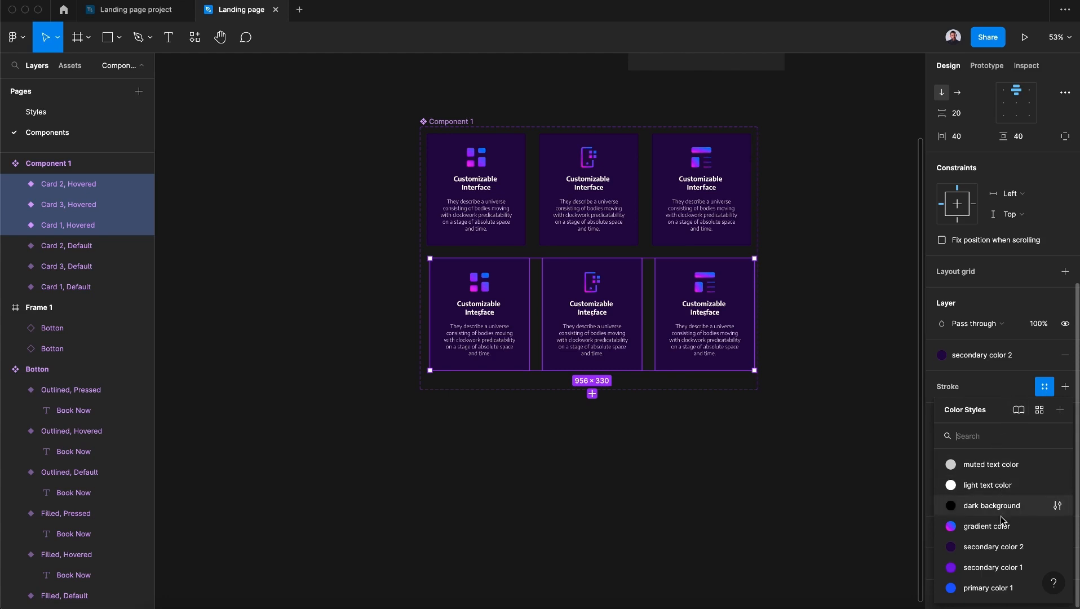
pyautogui.click(974, 526)
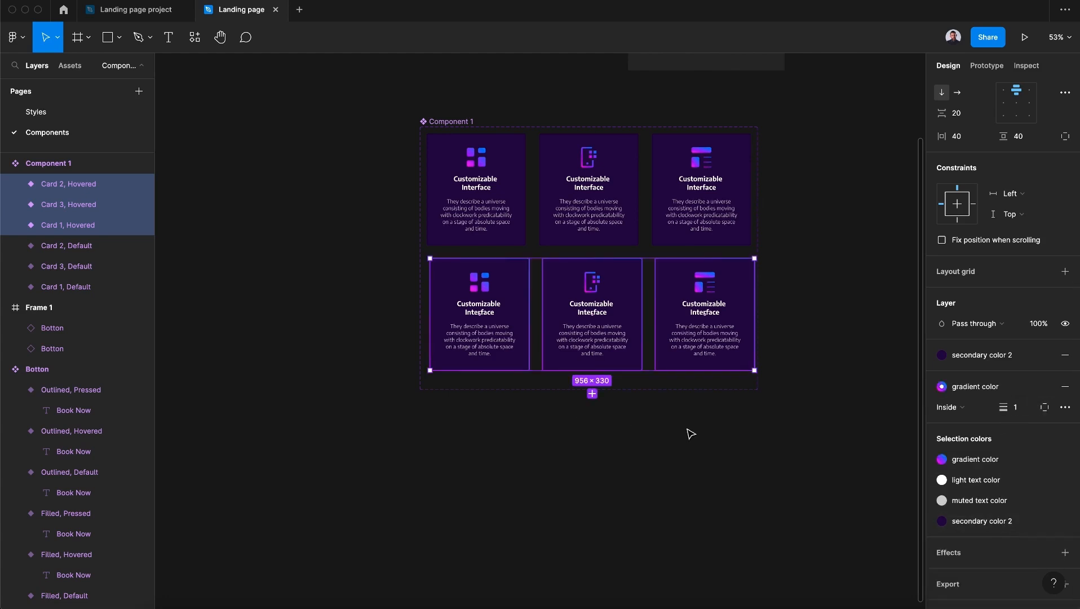
# - Add a drop shadow to the three hovered cards, coloured 0085FF at 25% opacity
pyautogui.scroll(-1, 1037, 575)
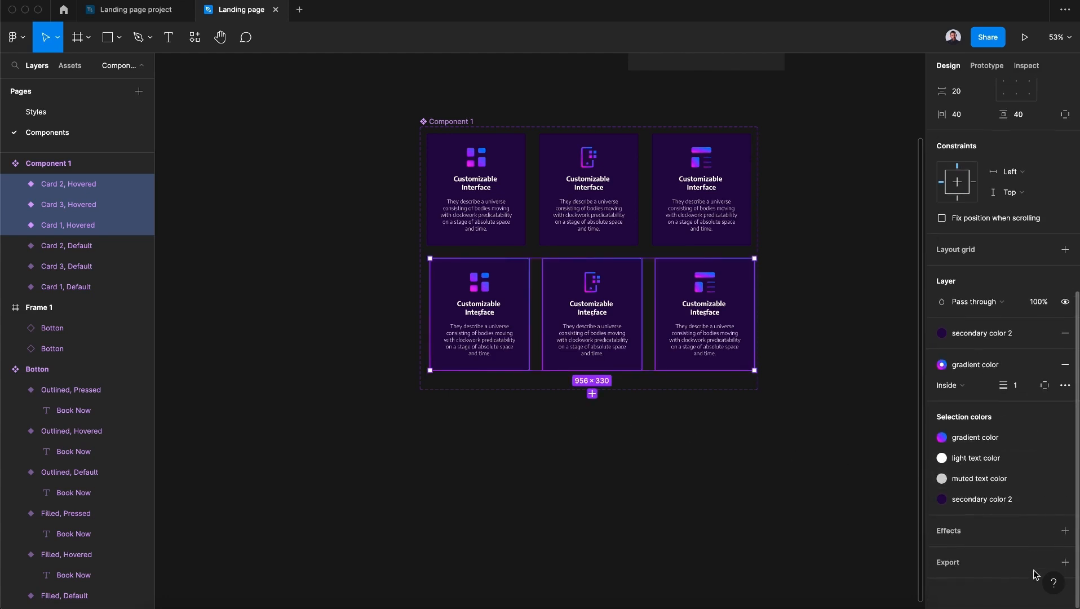
pyautogui.click(1066, 532)
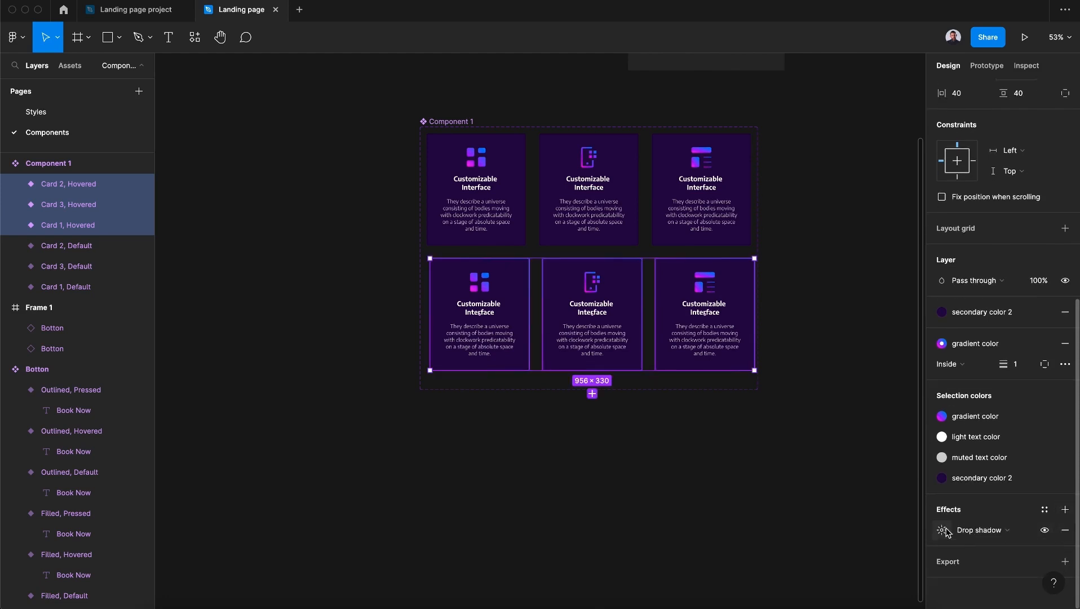
pyautogui.click(942, 531)
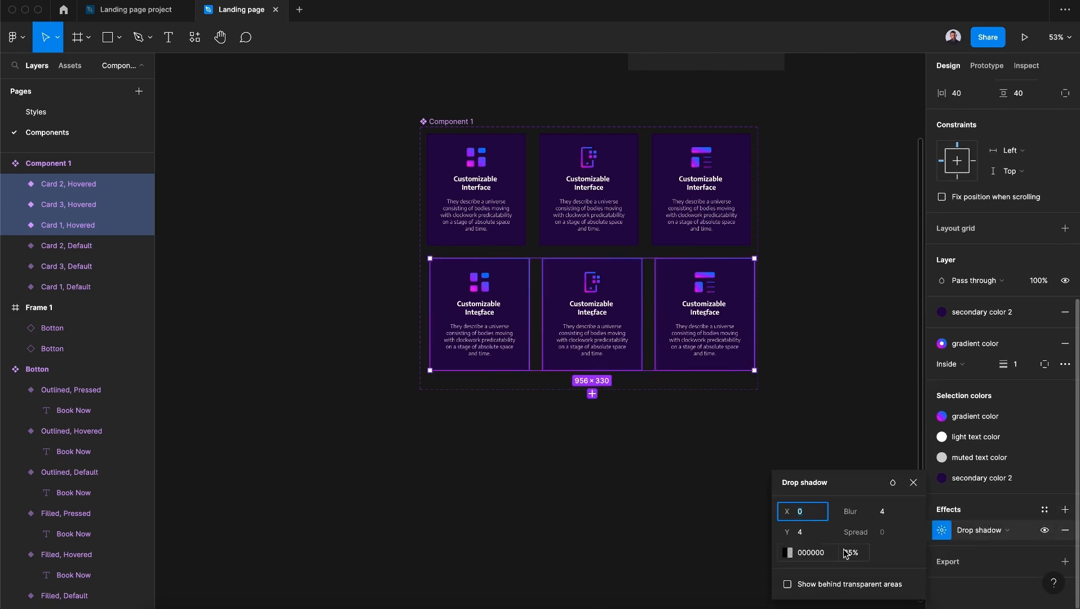
pyautogui.click(788, 552)
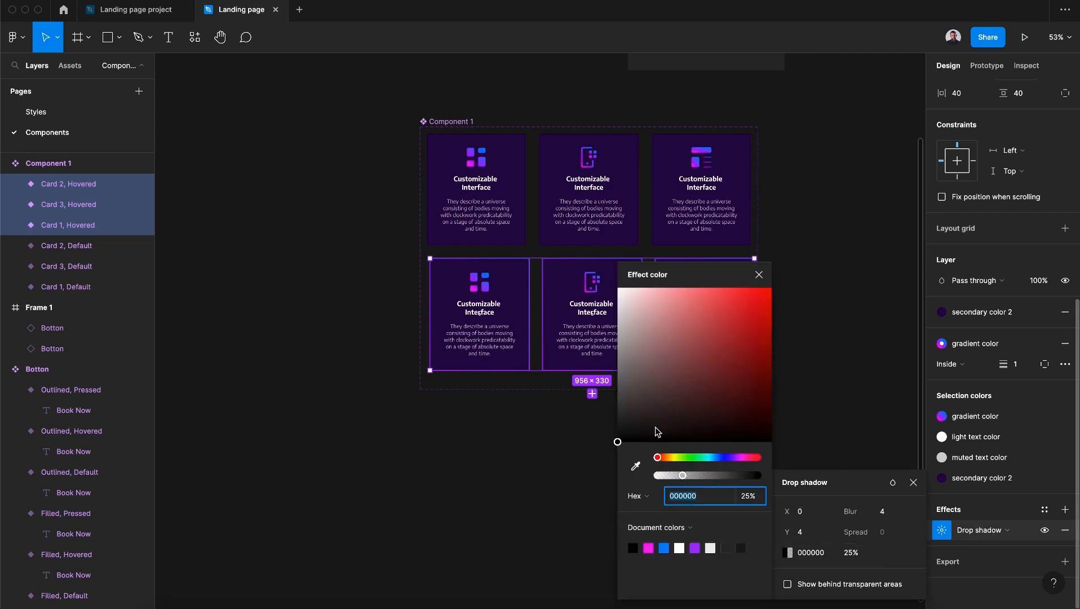
pyautogui.click(665, 548)
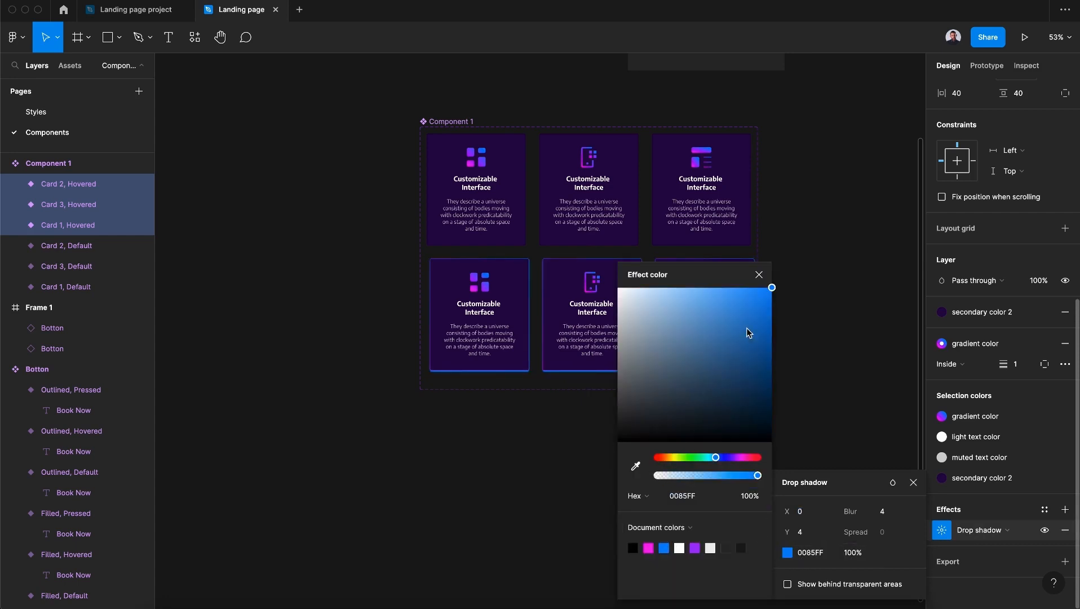
pyautogui.moveTo(743, 478); pyautogui.dragTo(684, 479)
# - Increase the blur of the hovered cards' drop shadow and inspect the glow up close
pyautogui.click(849, 512)
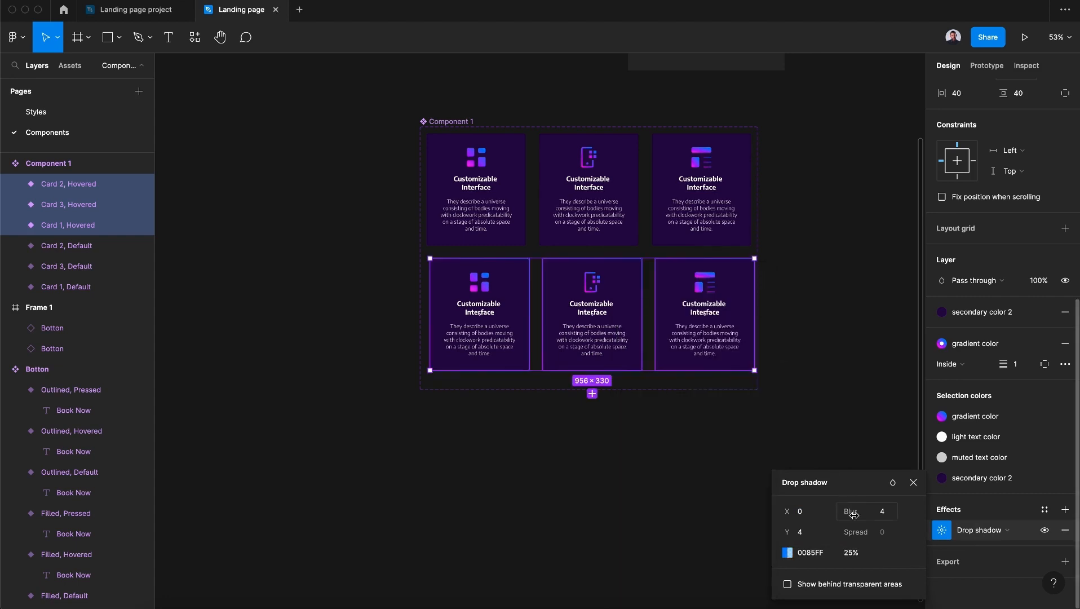
pyautogui.moveTo(851, 513); pyautogui.dragTo(856, 512)
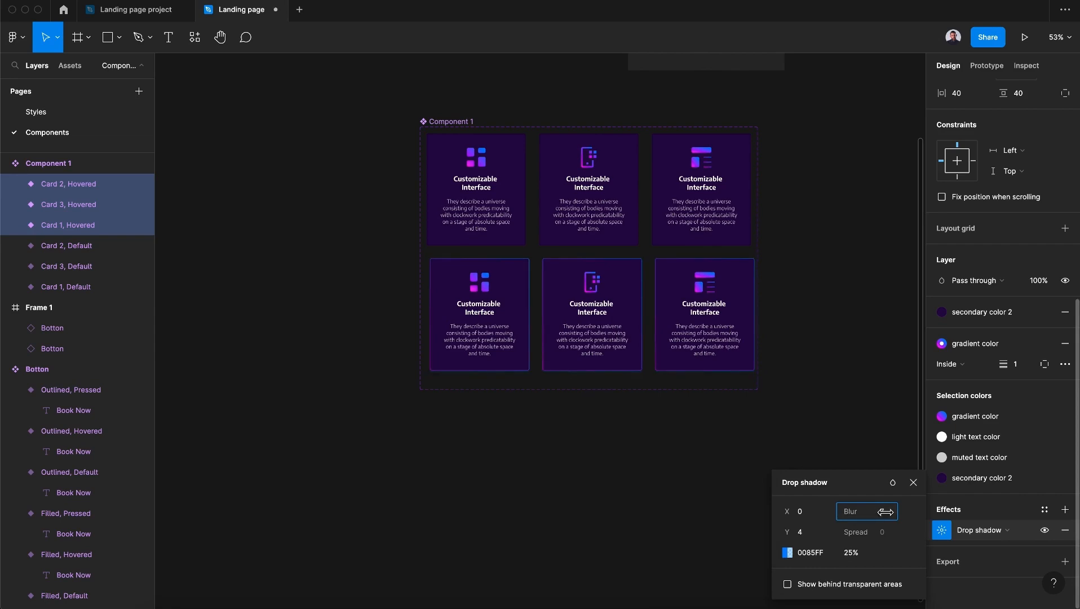
pyautogui.click(454, 458)
pyautogui.scroll(10, 455, 458)
pyautogui.click(456, 457)
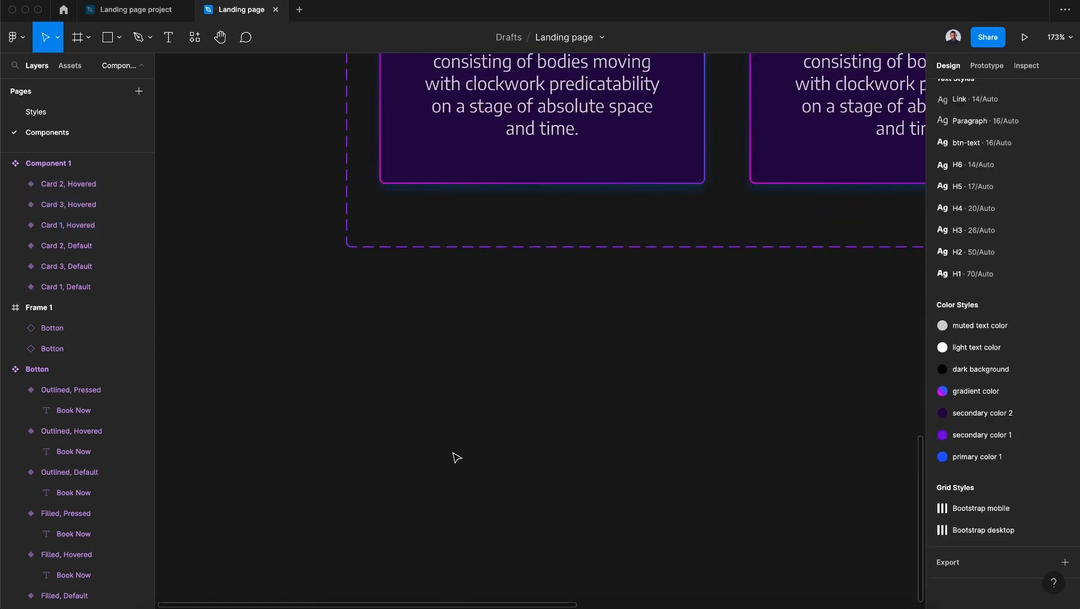
pyautogui.scroll(5, 656, 223)
pyautogui.scroll(-10, 654, 223)
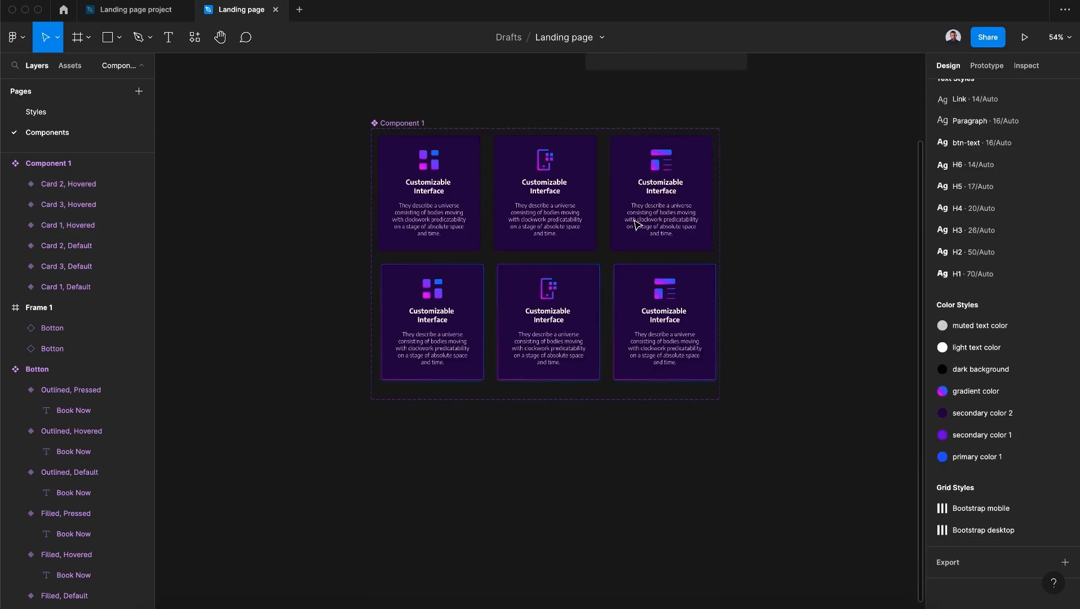
# - Connect the Card 1 Default variant to Card 1 Hovered with a While hovering interaction using Smart animate
pyautogui.click(366, 216)
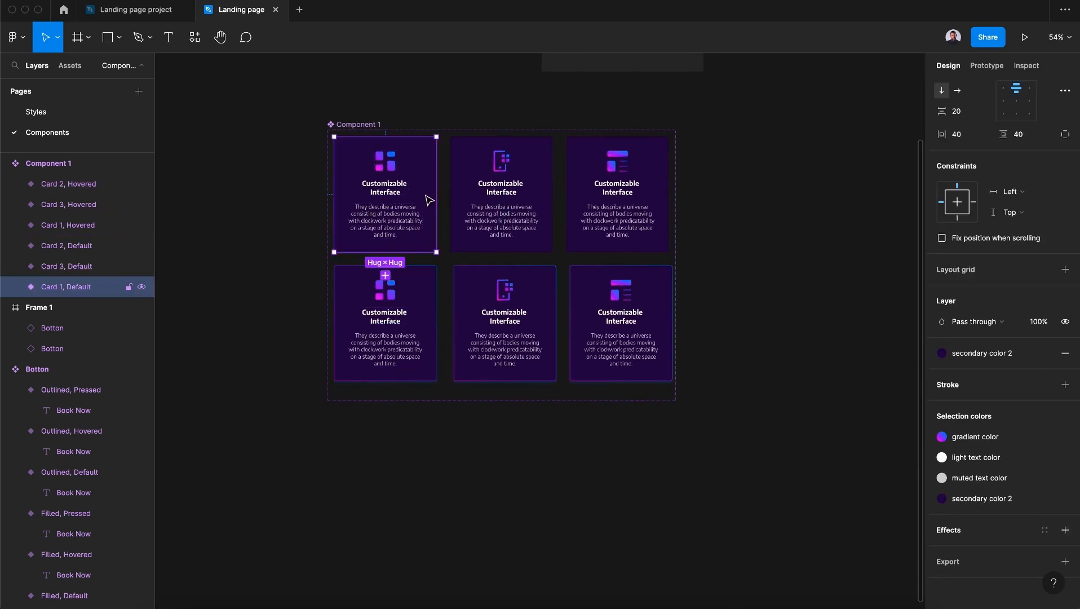
pyautogui.click(993, 66)
pyautogui.moveTo(385, 252); pyautogui.dragTo(387, 283)
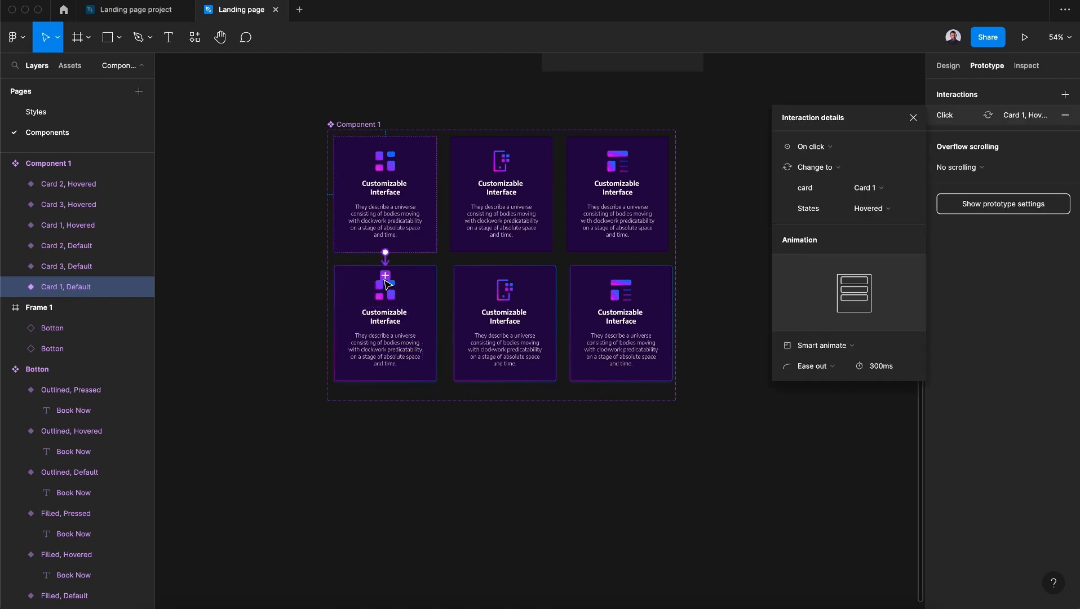
pyautogui.click(811, 146)
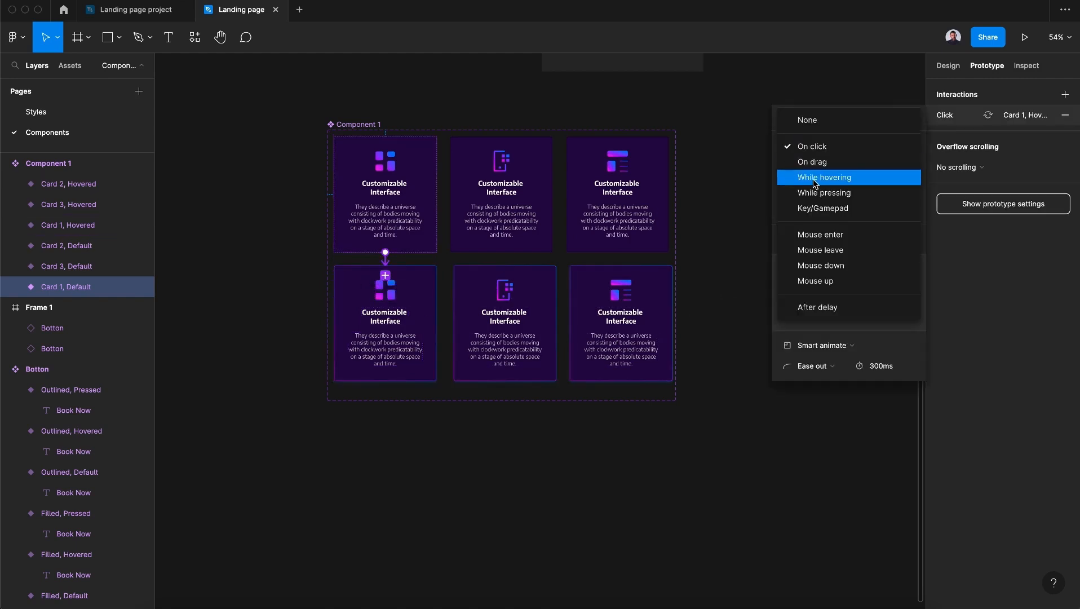
pyautogui.click(821, 178)
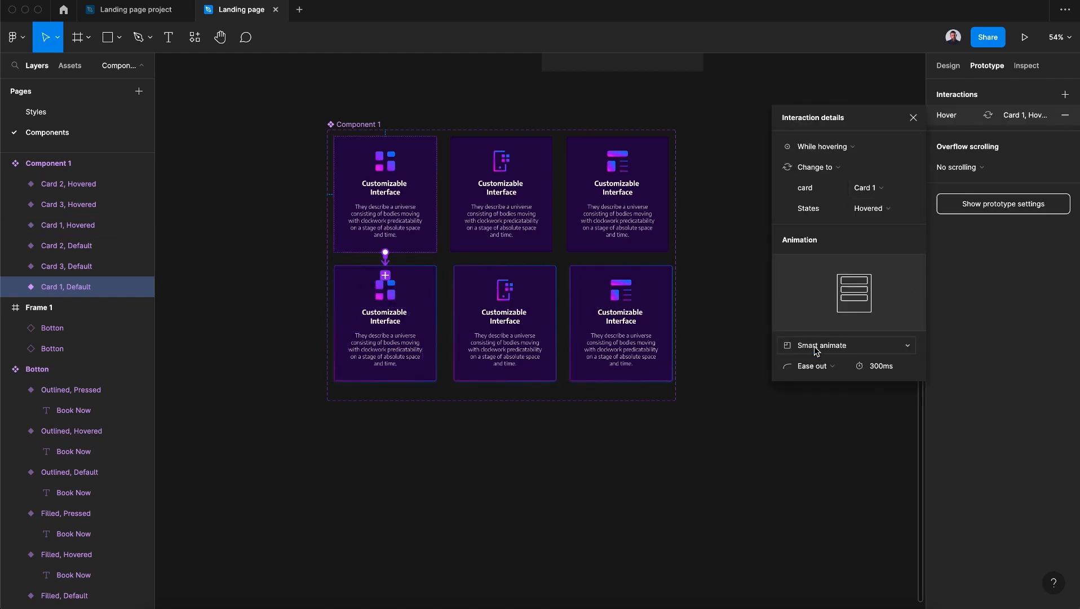
# - Connect the Card 2 Default variant to Card 2 Hovered with a While hovering interaction using Smart animate
pyautogui.click(525, 223)
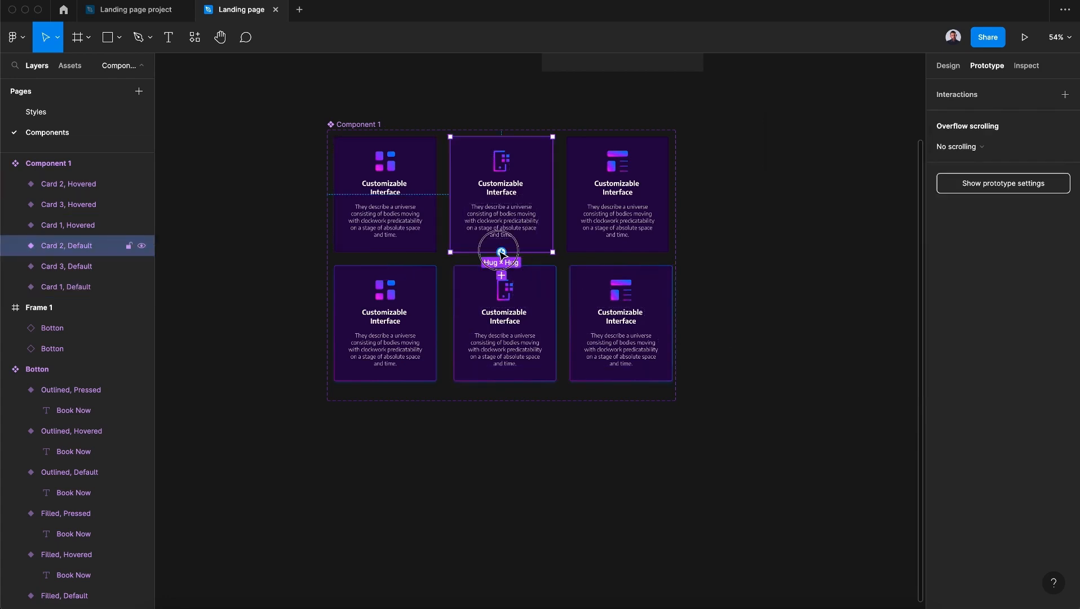
pyautogui.moveTo(501, 252); pyautogui.dragTo(502, 304)
pyautogui.click(815, 146)
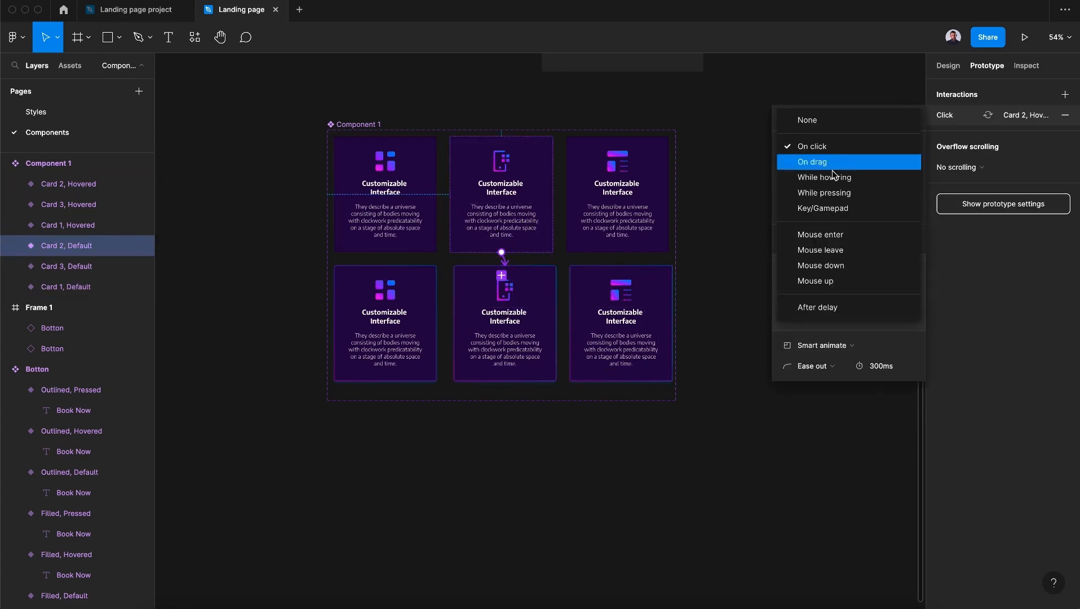
pyautogui.click(824, 178)
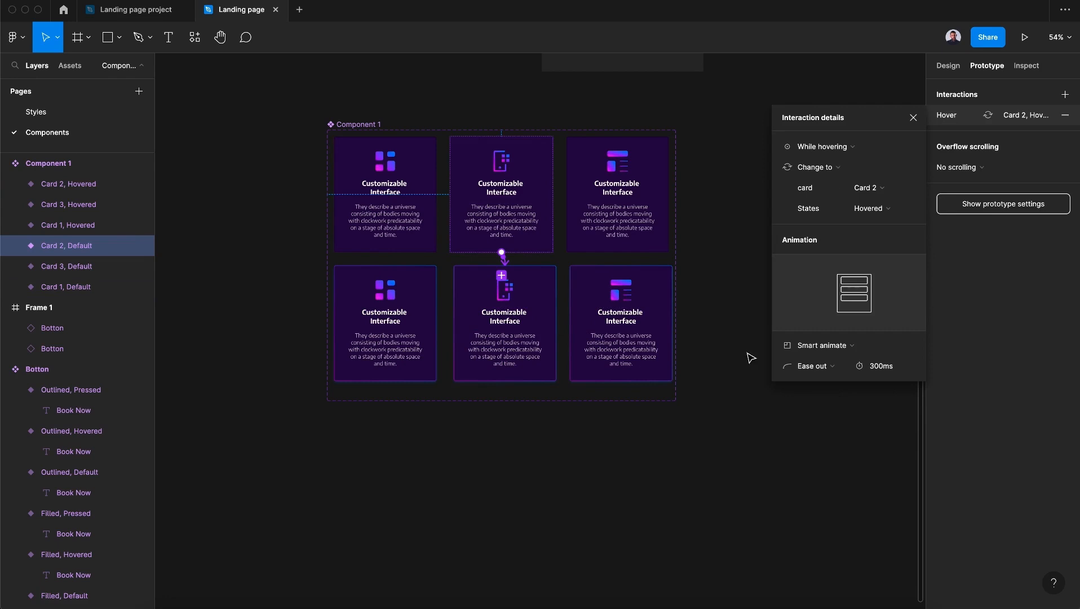
pyautogui.click(822, 345)
# - Connect the Card 3 Default variant to Card 3 Hovered with a While hovering interaction using Smart animate
pyautogui.click(619, 240)
pyautogui.moveTo(618, 252); pyautogui.dragTo(620, 287)
pyautogui.click(815, 146)
pyautogui.click(849, 176)
pyautogui.click(823, 345)
pyautogui.click(823, 347)
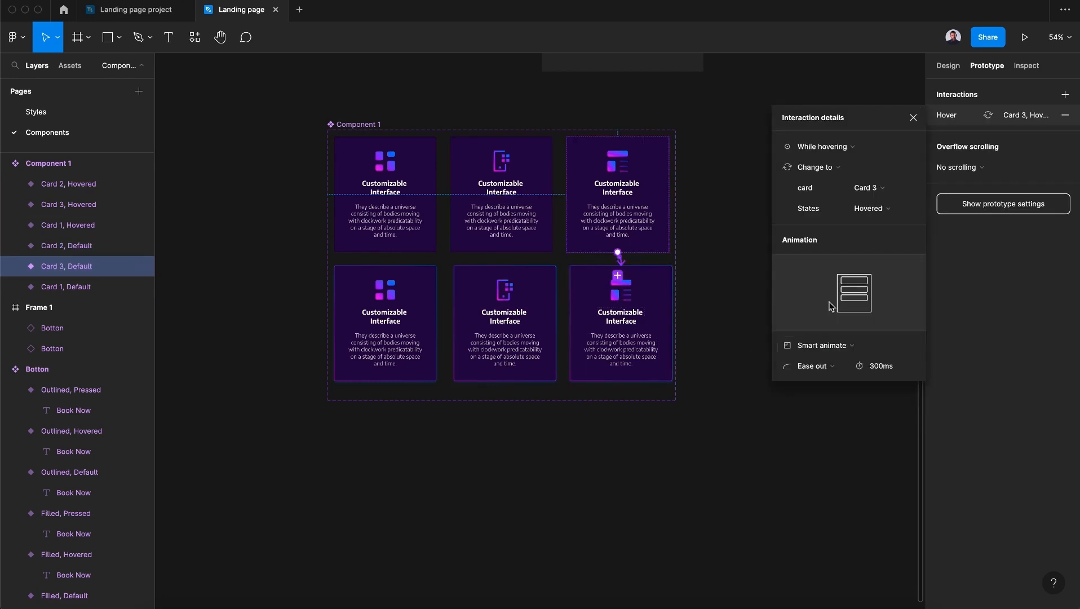
pyautogui.click(784, 265)
# - Delete both Book Now button instances from Frame 1 and enlarge the frame to about 582 × 466
pyautogui.scroll(5, 784, 265)
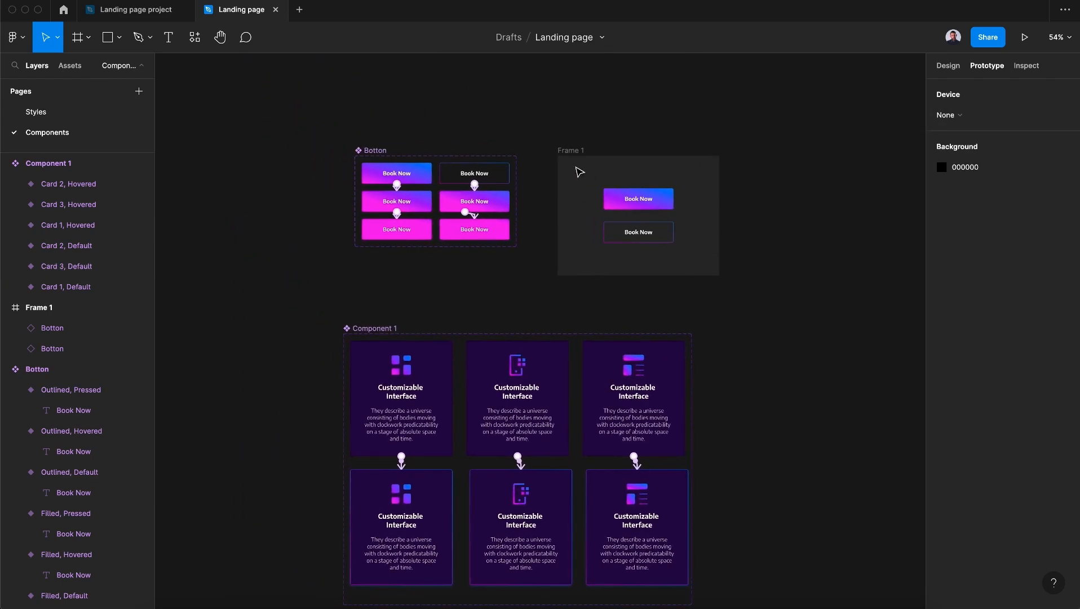
pyautogui.scroll(3, 579, 172)
pyautogui.scroll(-3, 521, 289)
pyautogui.scroll(2, 543, 225)
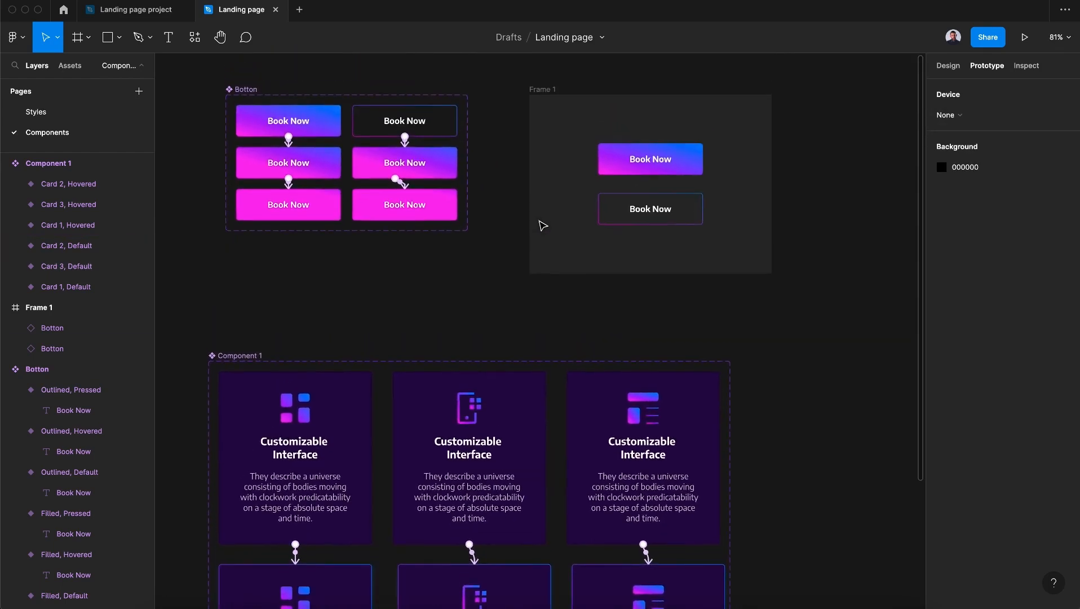
pyautogui.scroll(2, 541, 224)
pyautogui.click(614, 209)
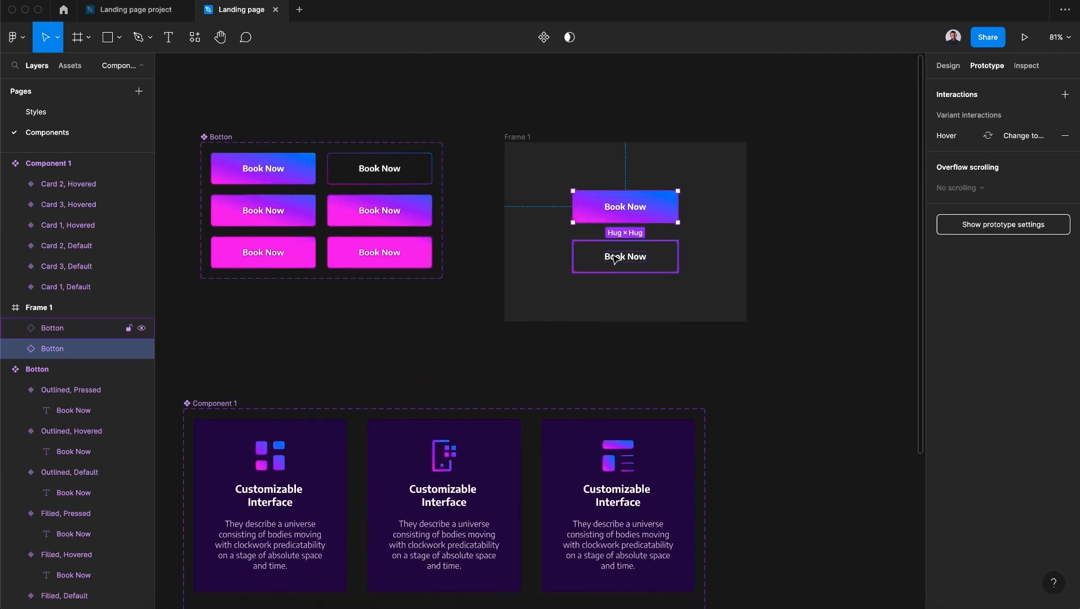
pyautogui.keyDown('shift'); pyautogui.click(615, 258); pyautogui.keyUp('shift')
pyautogui.press('Delete')
pyautogui.click(533, 137)
pyautogui.moveTo(746, 320); pyautogui.dragTo(810, 385)
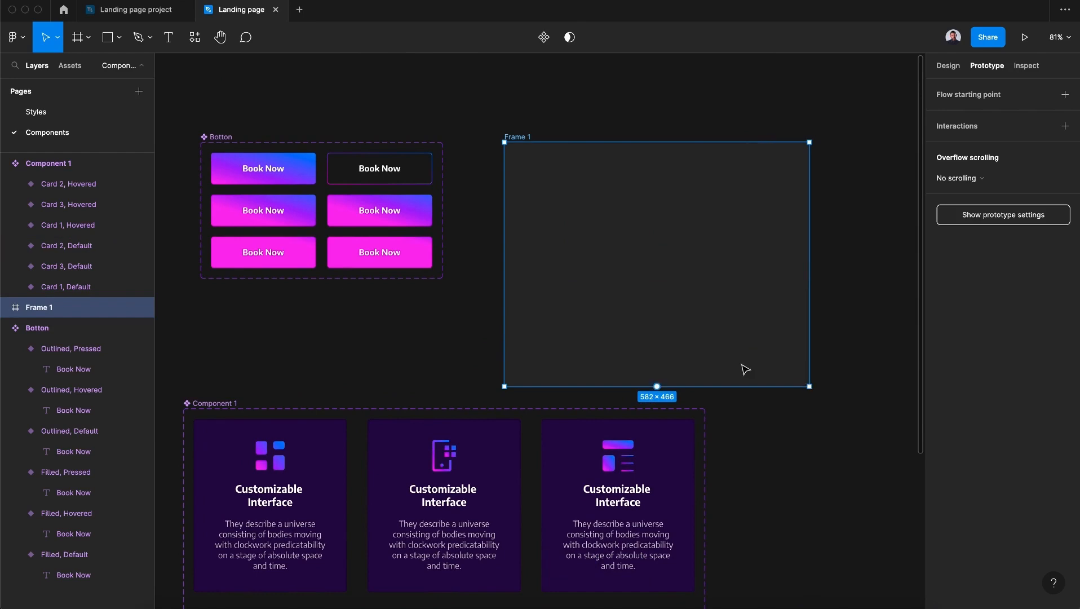
# - Place an instance of the local card component, Component 1, near the middle of Frame 1
pyautogui.click(70, 65)
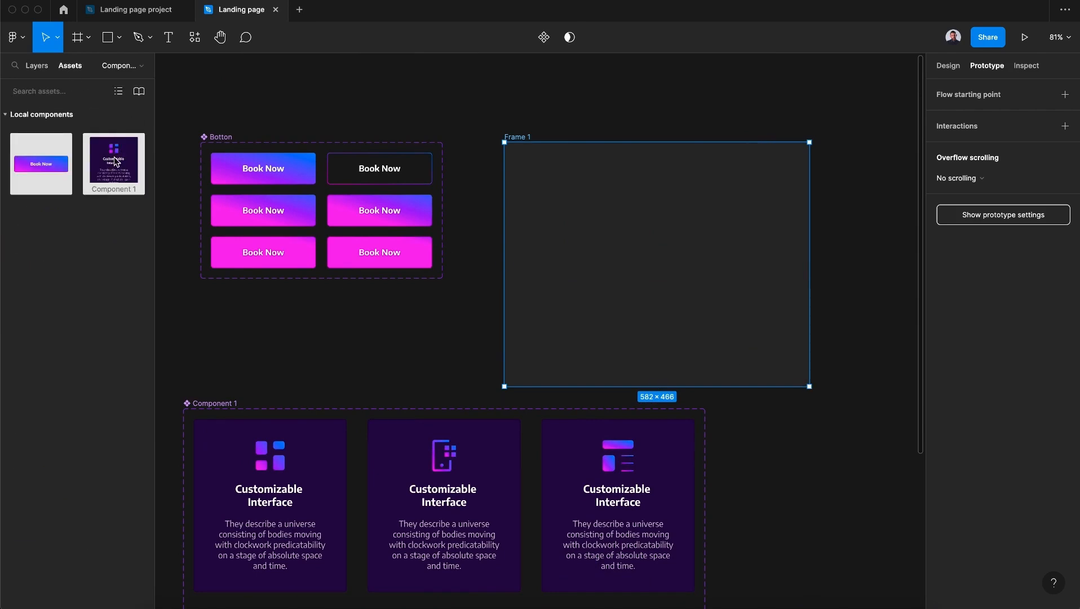
pyautogui.moveTo(115, 162); pyautogui.dragTo(660, 252)
pyautogui.click(37, 66)
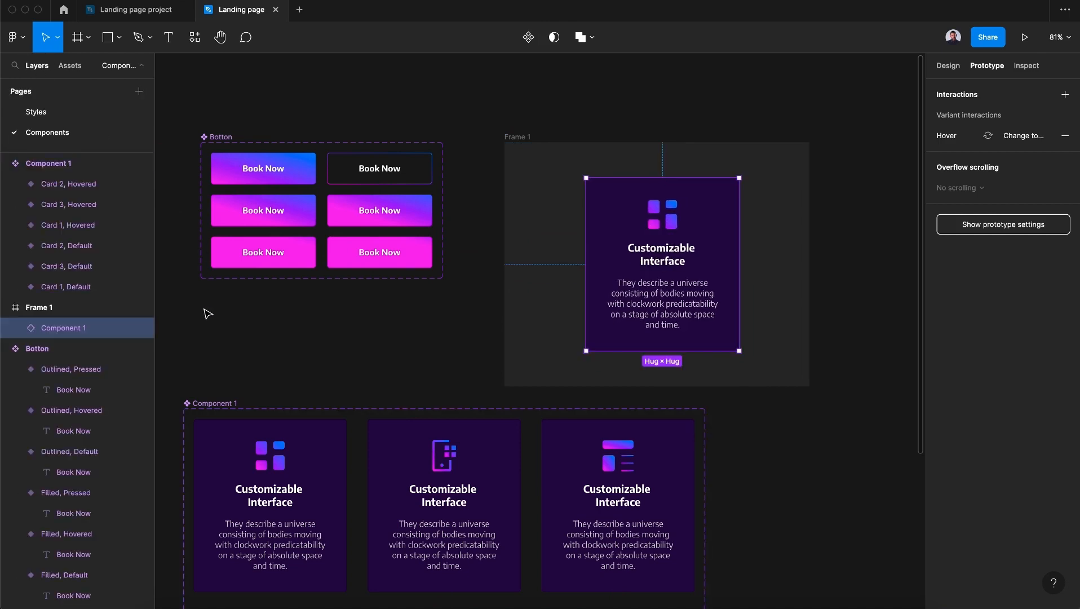
# - Rename the Component 1 card component set to "card"
pyautogui.click(198, 402)
pyautogui.doubleClick(26, 161)
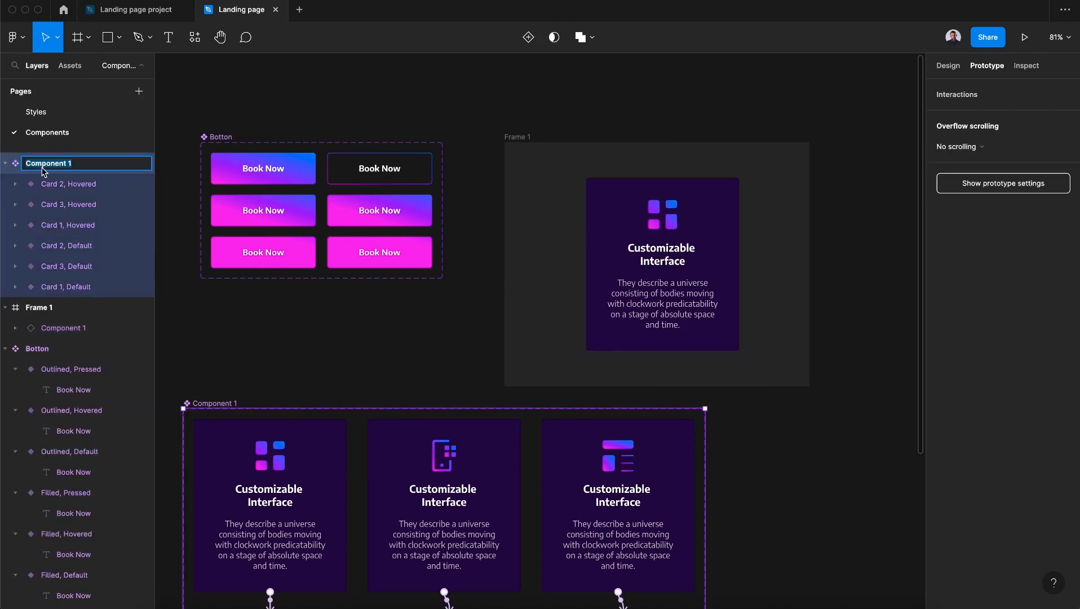
pyautogui.write('card')
pyautogui.press('Return')
# - Test the card property of the Frame 1 instance by switching it to Card 2 and back to Card 1
pyautogui.click(559, 314)
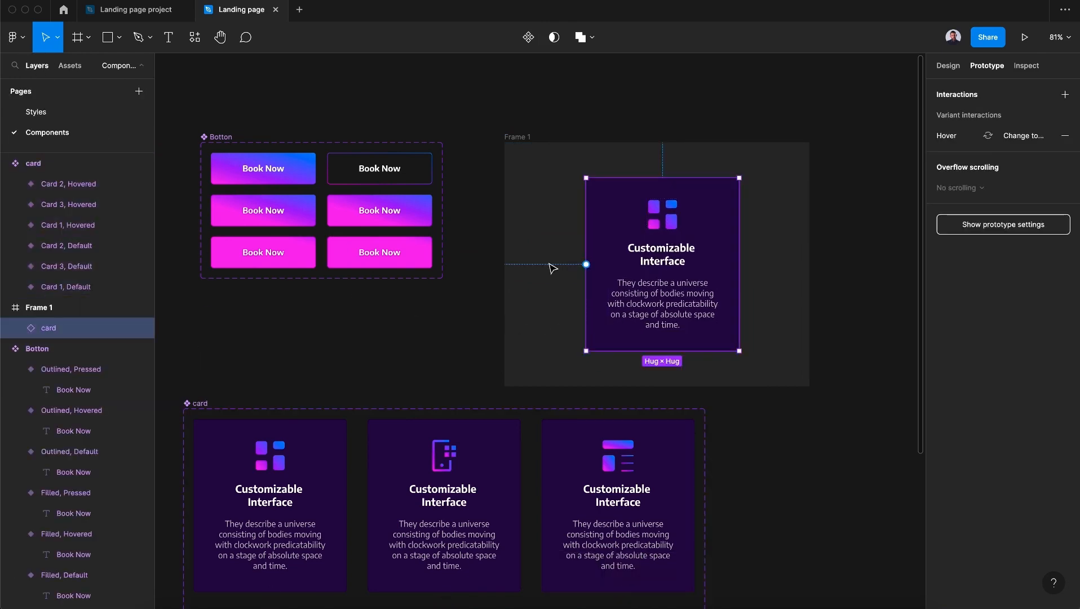
pyautogui.scroll(-2, 552, 267)
pyautogui.hscroll(2, 552, 268)
pyautogui.click(949, 65)
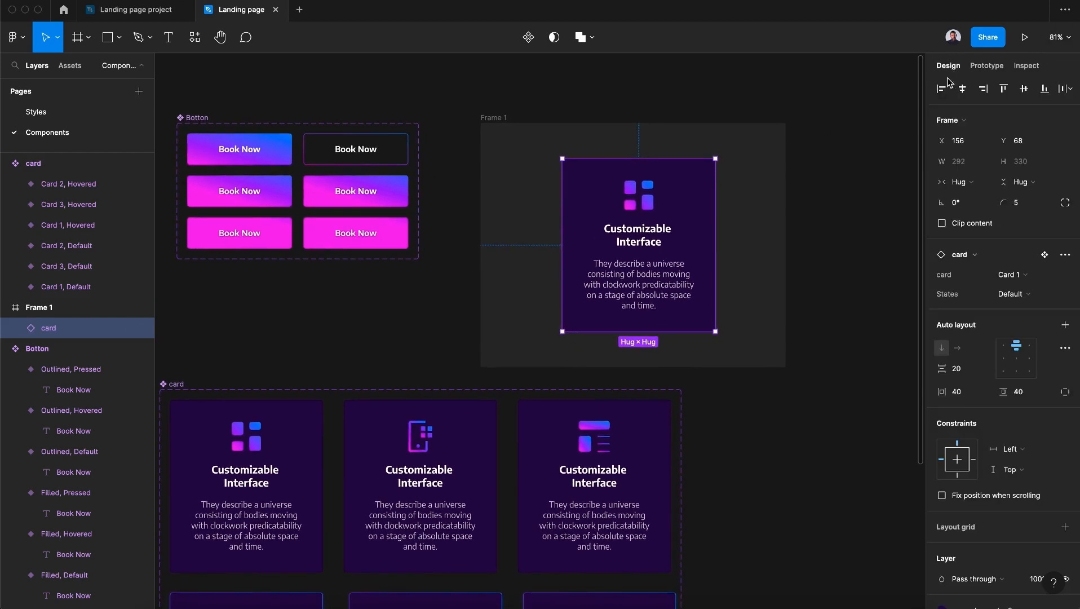
pyautogui.click(1027, 274)
pyautogui.click(1033, 290)
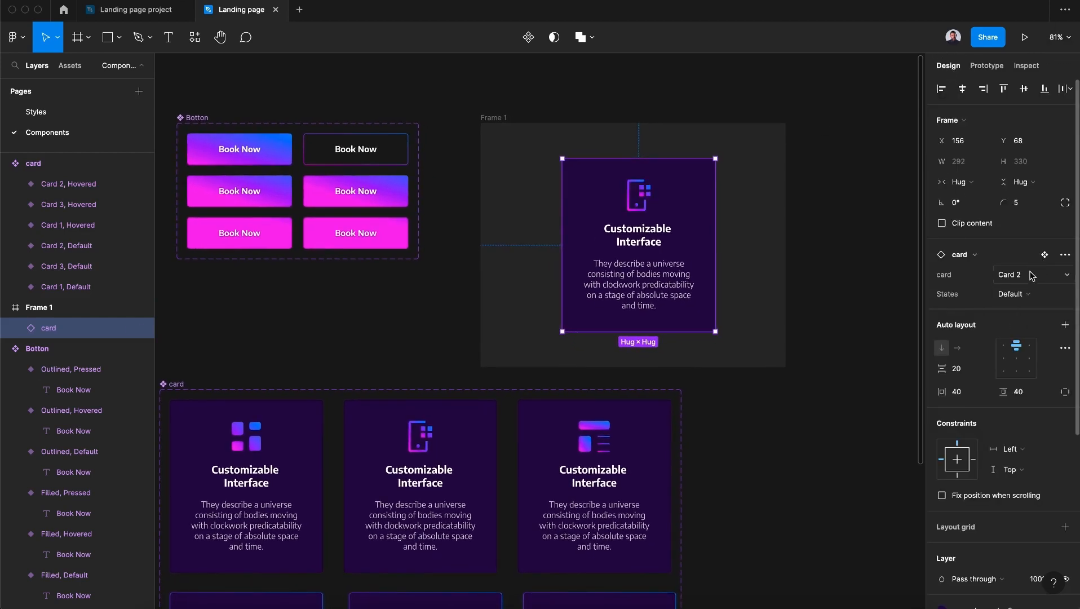
pyautogui.click(1031, 275)
pyautogui.click(1033, 290)
pyautogui.click(569, 152)
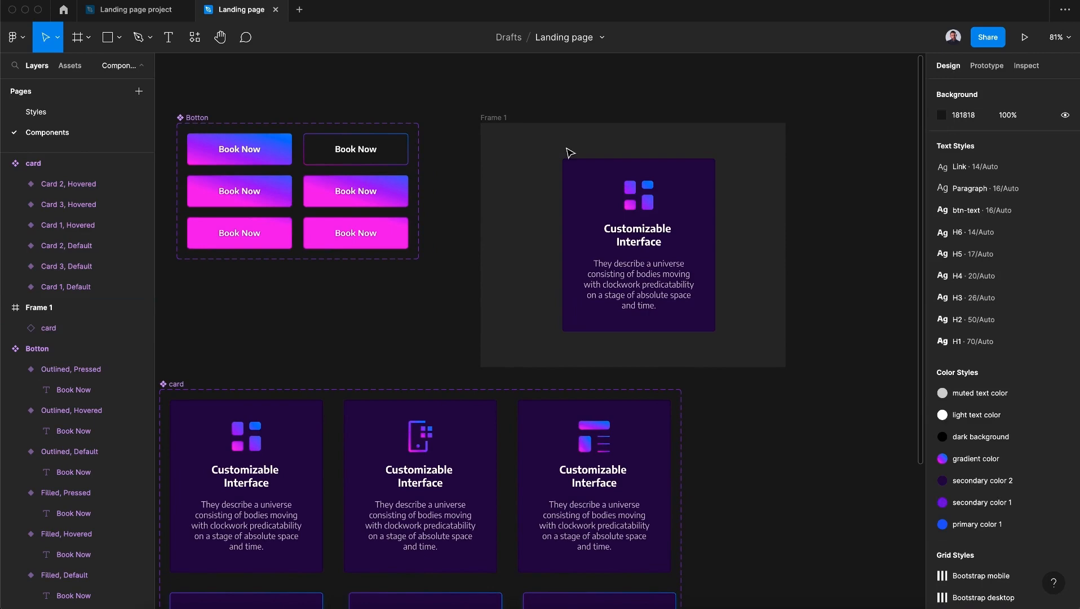
# - Preview Frame 1 as a prototype to check the card's hover interaction, and close the preview
pyautogui.click(496, 118)
pyautogui.click(1025, 44)
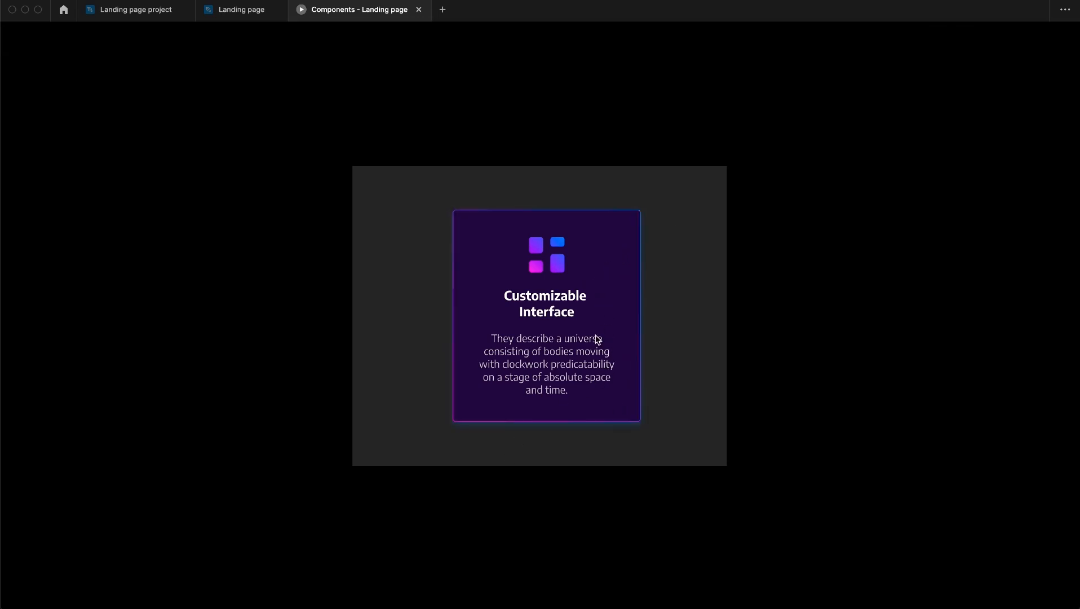
pyautogui.click(418, 10)
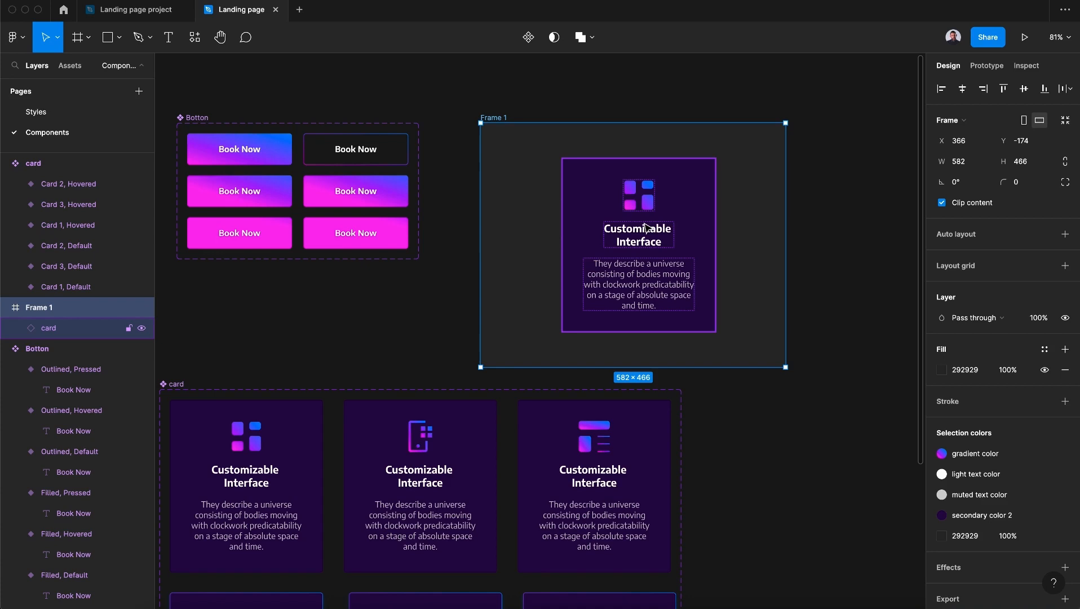
pyautogui.click(817, 229)
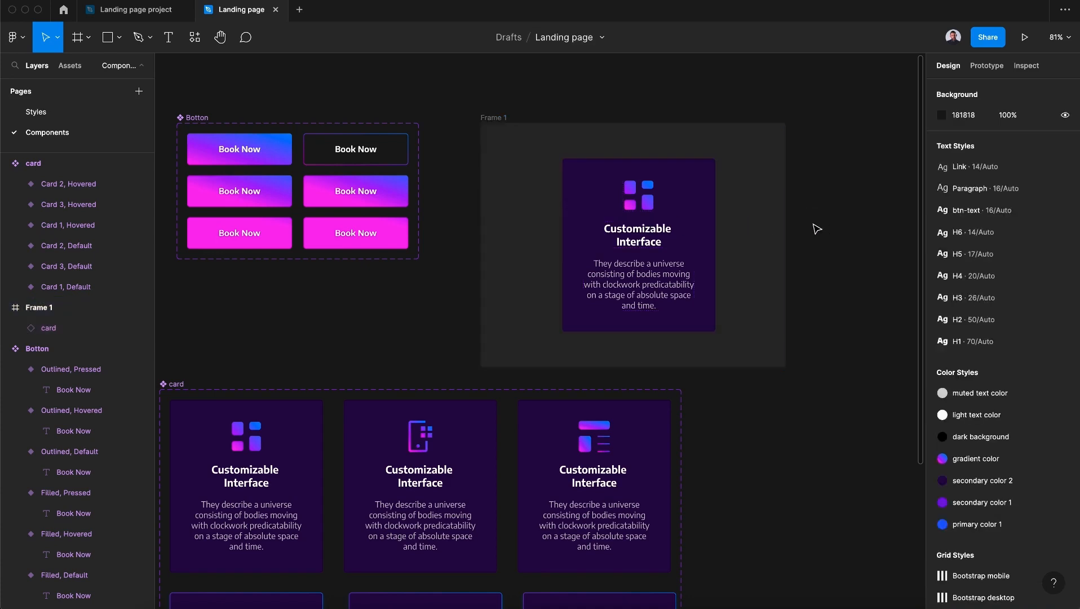